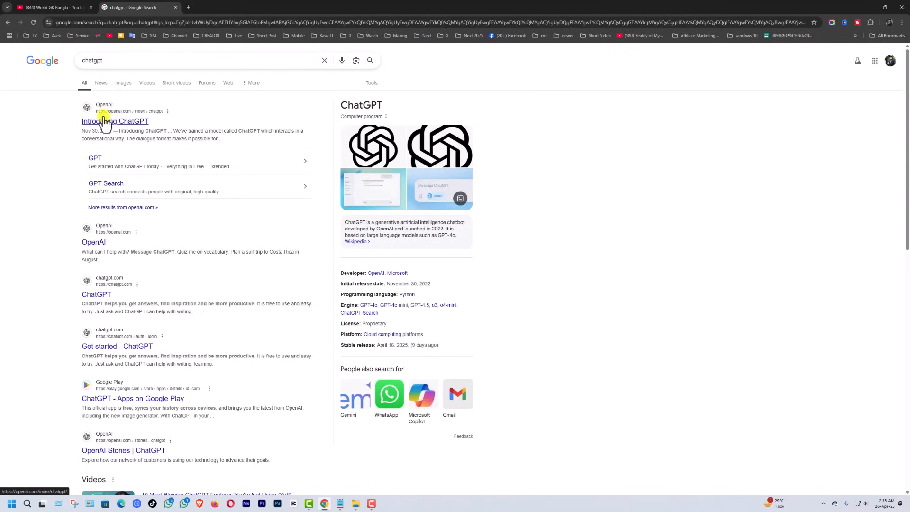
Open the Introducing ChatGPT search result and go from its login options to ChatGPT
left_click(117, 123)
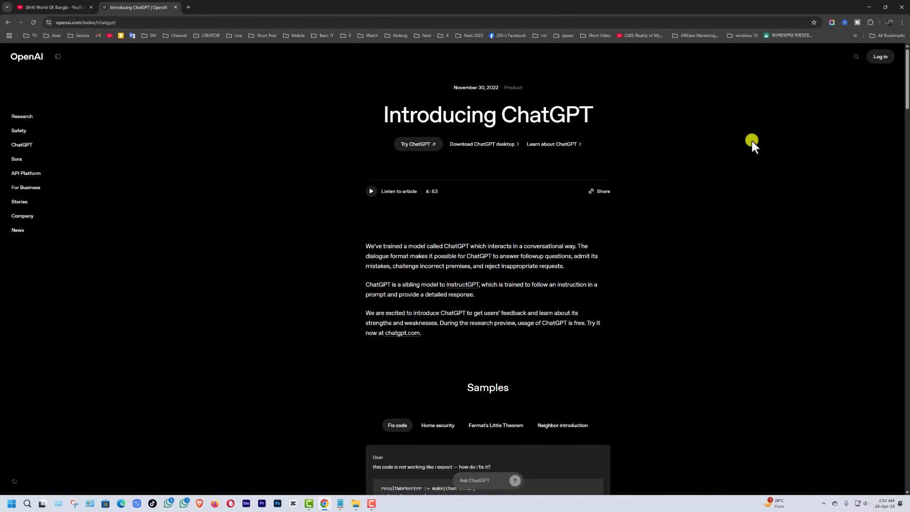
left_click(879, 61)
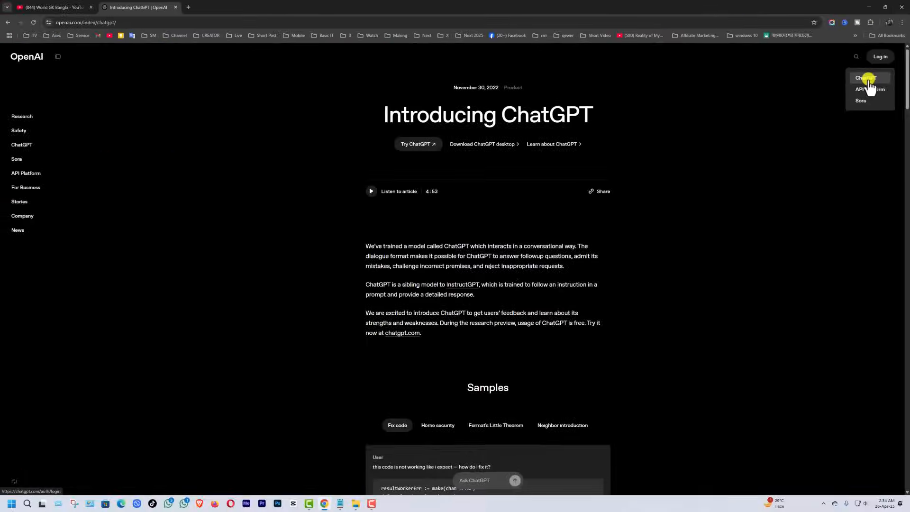
left_click(863, 87)
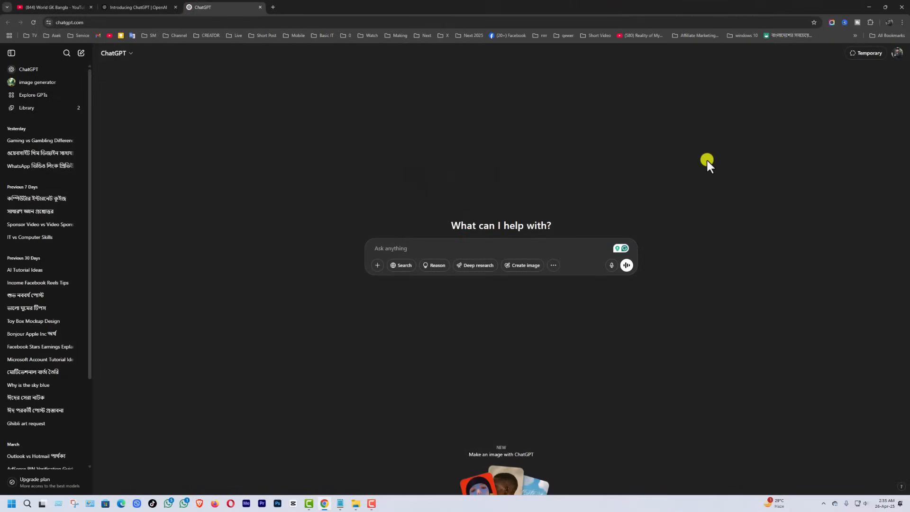
Submit the prompt "২০টি সাধারণ জ্ঞান কুইজ সঠিক উত্তরসহ (MCQ ফরম্যাটে) বিষয়: বাংলাদেশ, বিশ্ব, বিজ্ঞান, ইতিহাস, খেলাধুলা"
left_click(422, 248)
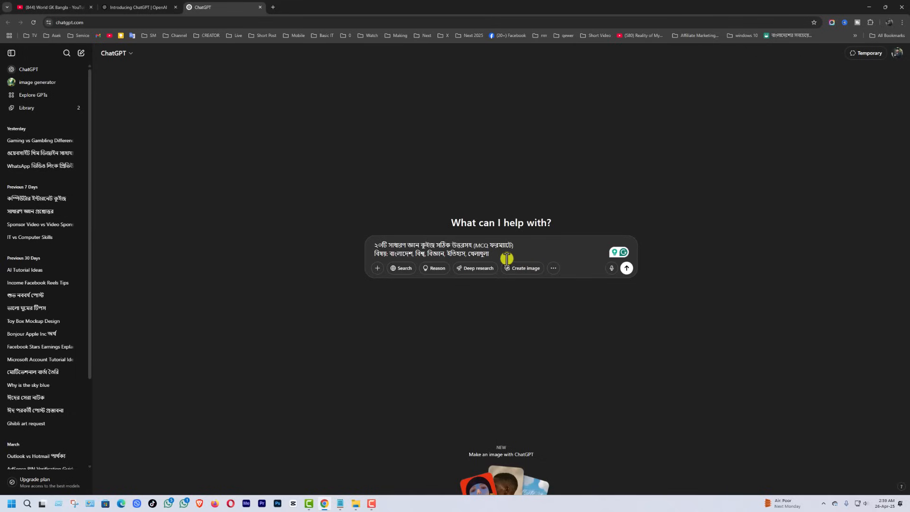
left_click(627, 269)
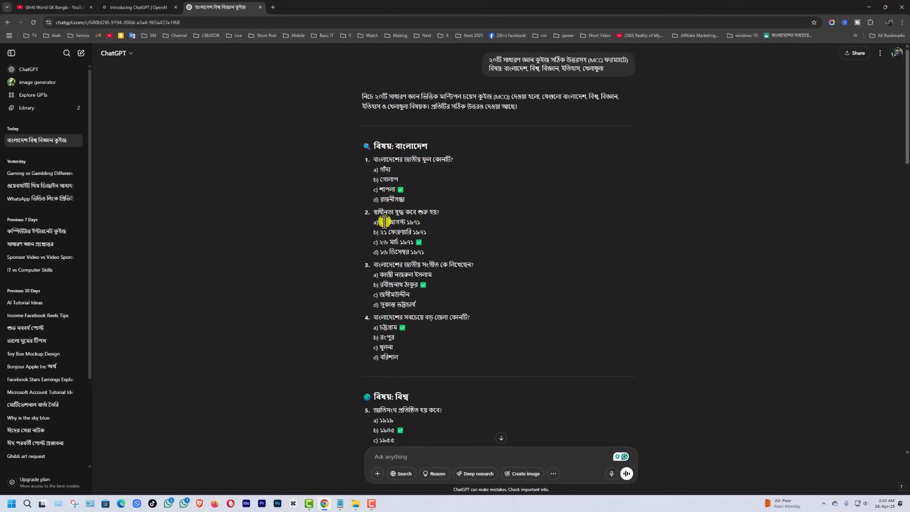
Review the generated quiz questions across all five subjects and copy the whole response
scroll(422, 360, "down", 3)
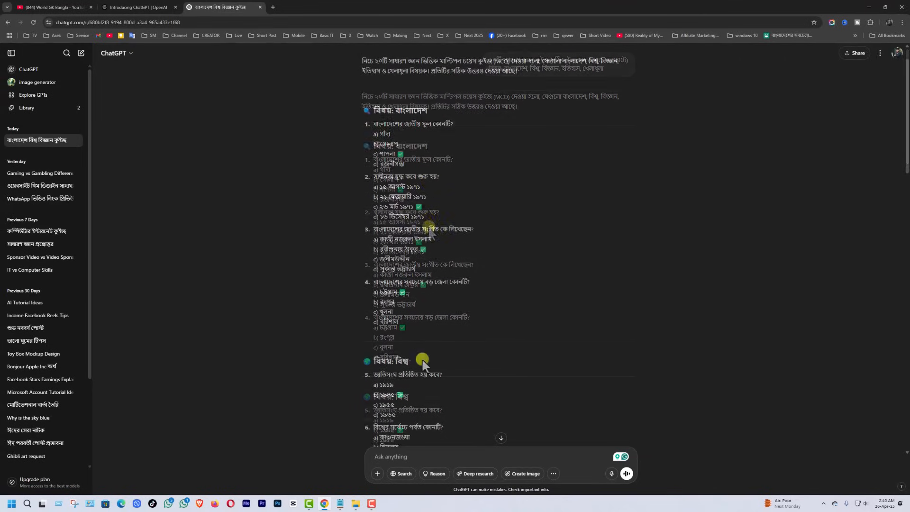
scroll(421, 298, "down", 5)
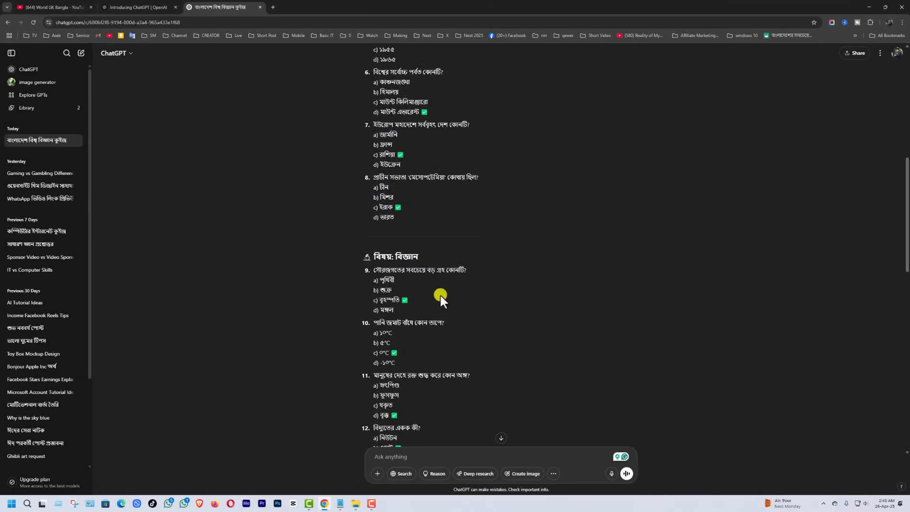
scroll(422, 304, "down", 5)
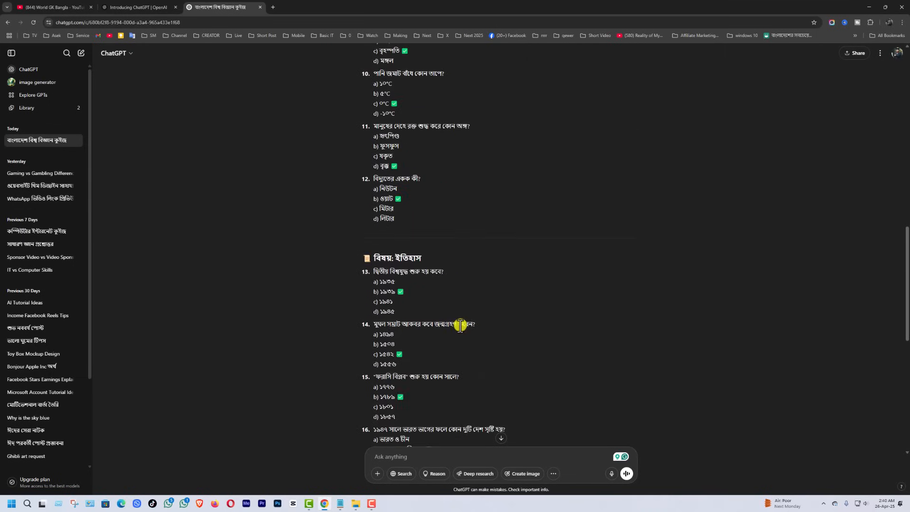
scroll(439, 291, "down", 5)
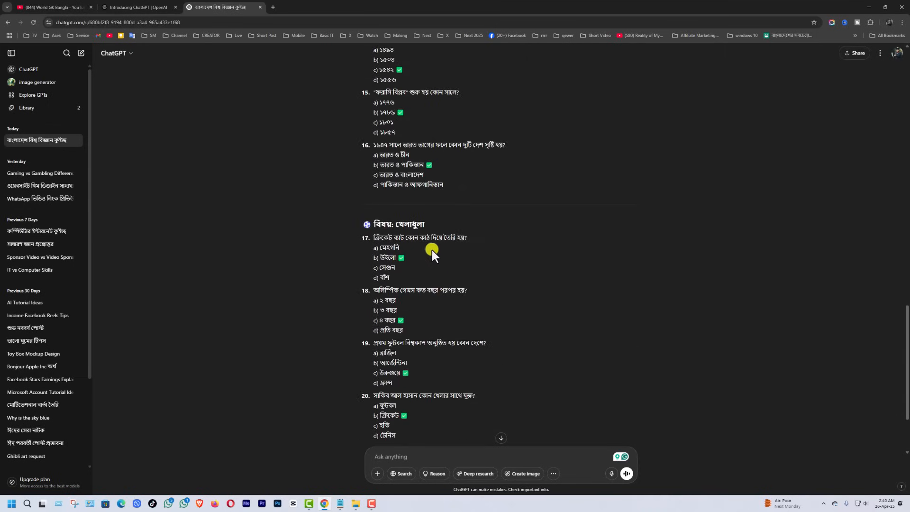
scroll(502, 319, "down", 2)
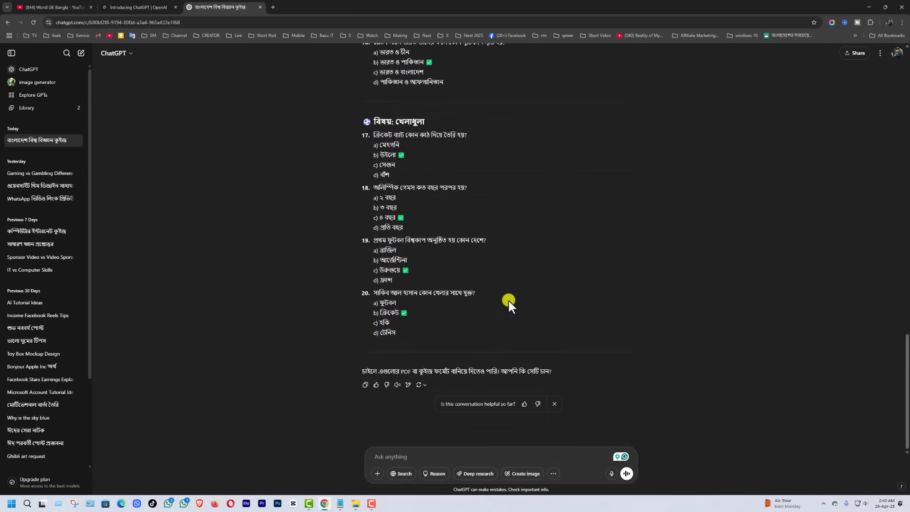
scroll(510, 300, "up", 15)
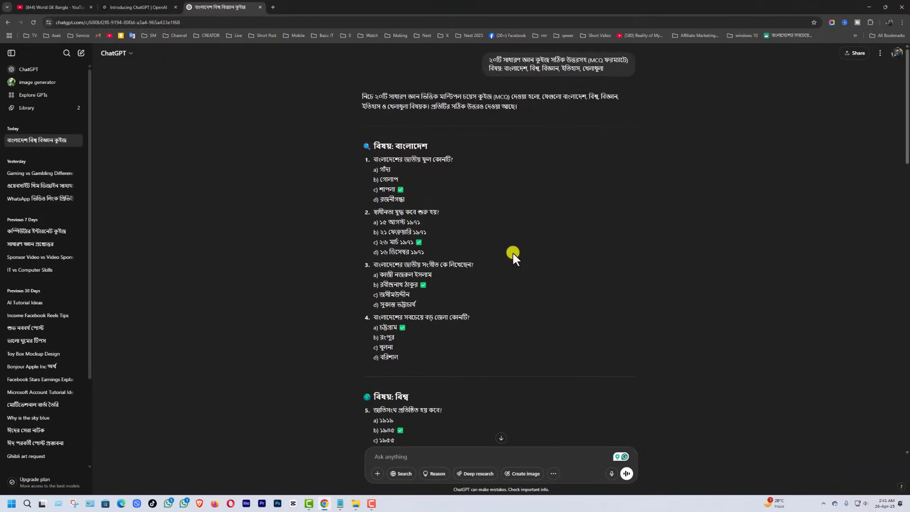
scroll(504, 331, "down", 20)
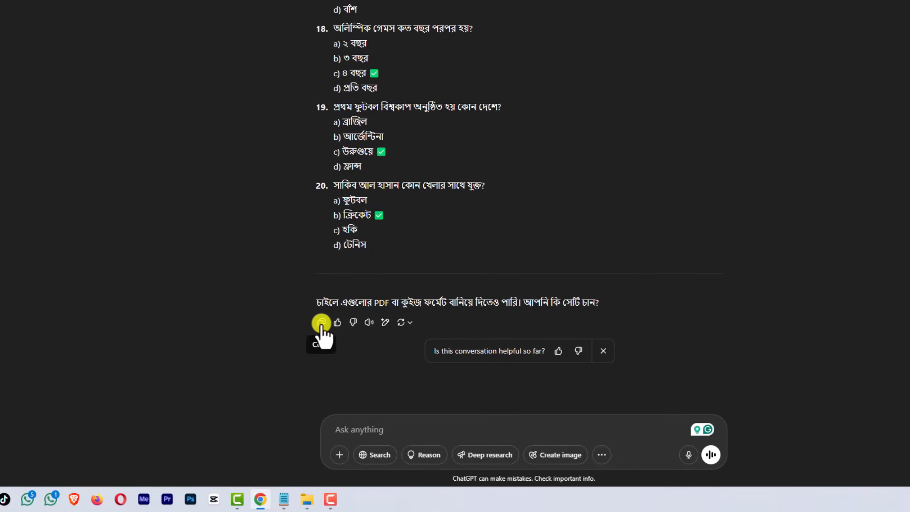
left_click(321, 322)
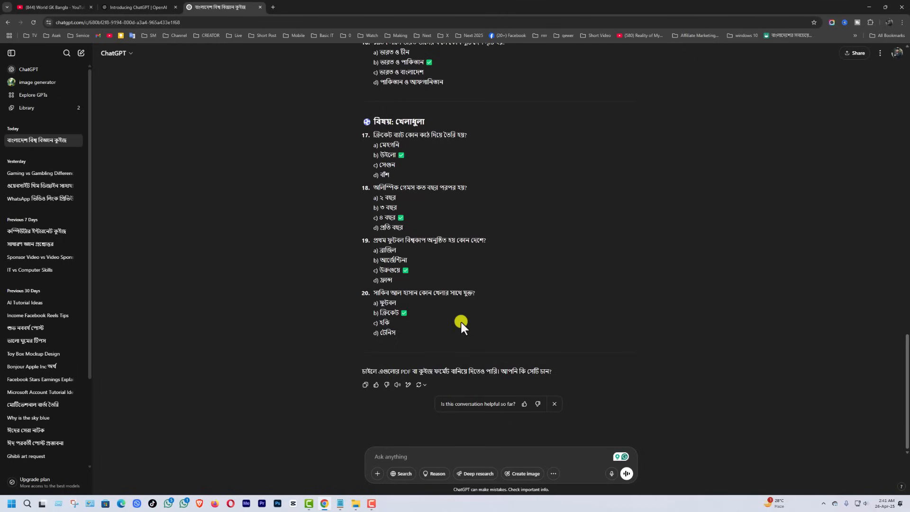
Switch to Notepad, paste the copied quiz into the open empty document and return to its beginning
left_click(27, 503)
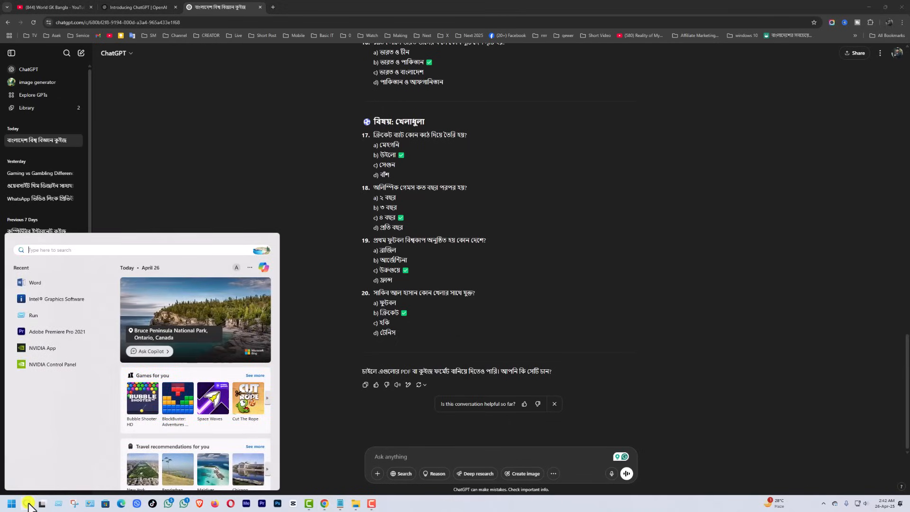
type("nite")
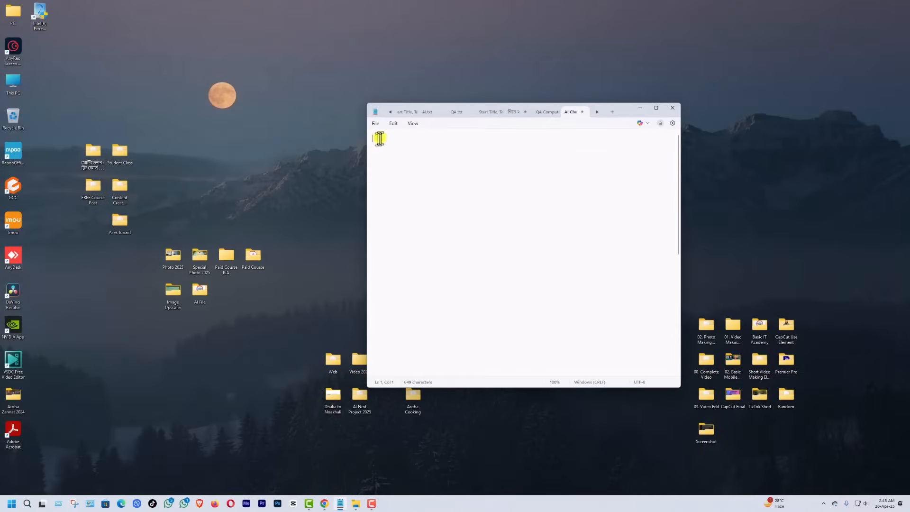
key("ctrl+v")
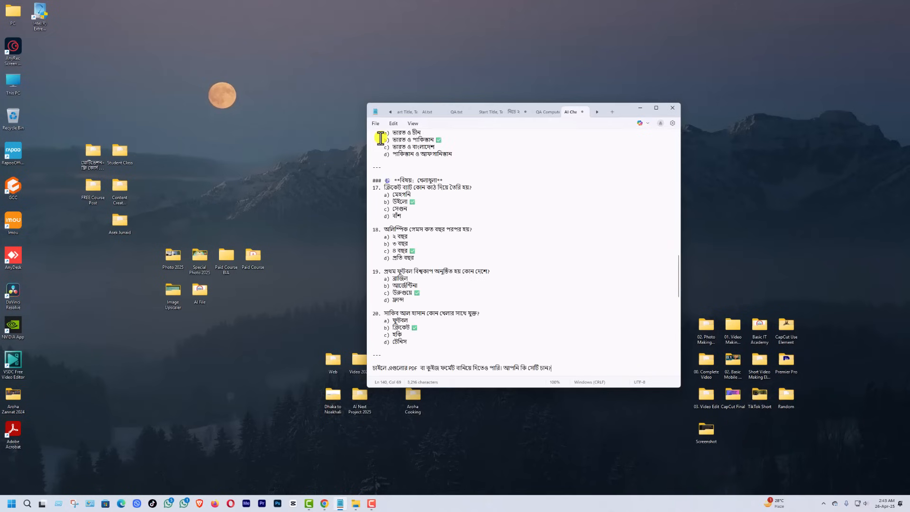
scroll(514, 263, "up", 3)
scroll(514, 263, "up", 15)
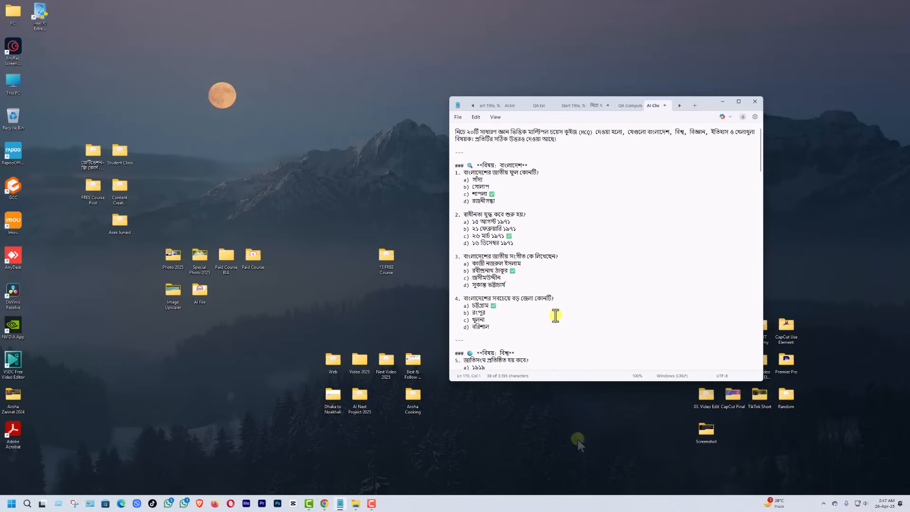
Switch back to ChatGPT and submit the prompt "চুলের উকুন দূর করার ৫টি ঘরোয়া উপায়।"
left_click(324, 503)
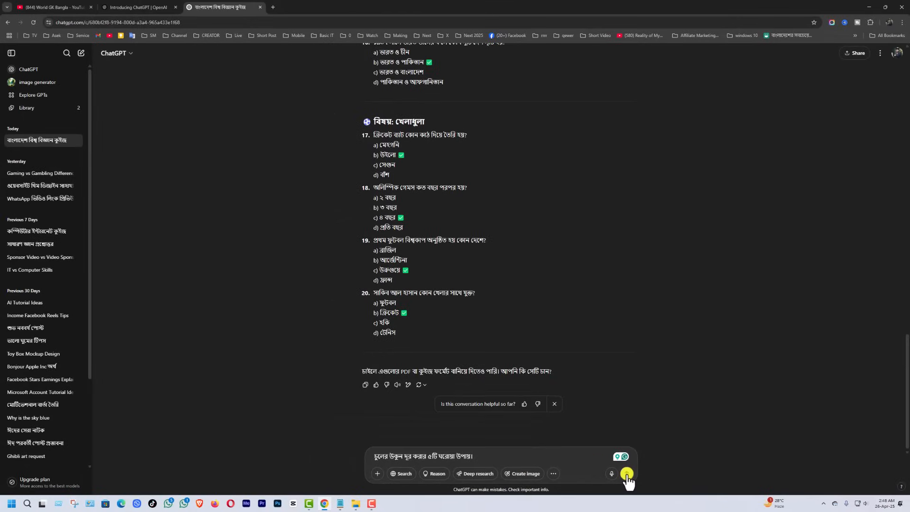
left_click(626, 473)
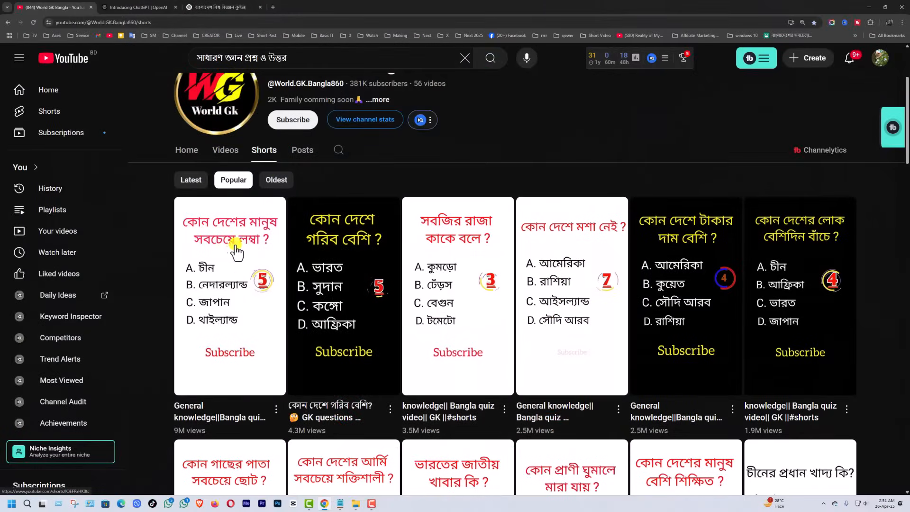
Watch the World GK Bangla channel's most popular Short on YouTube to study its quiz layout
left_click(236, 305)
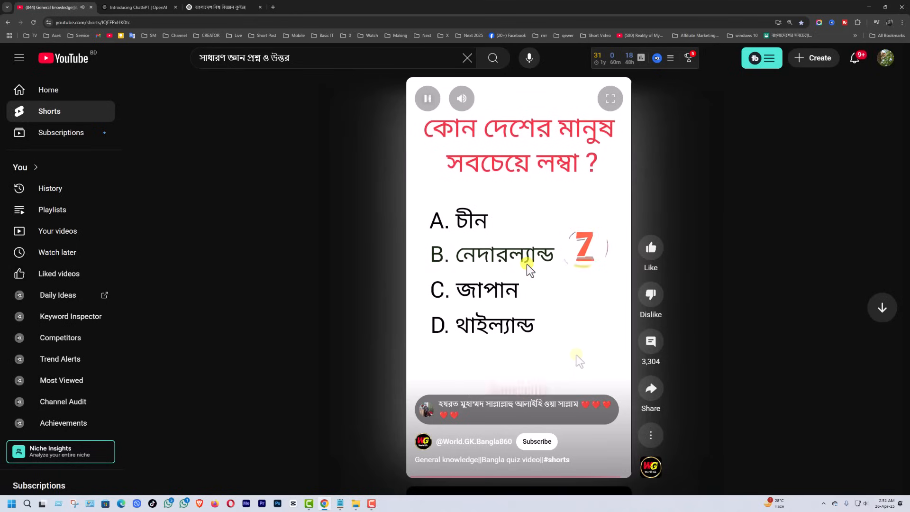
left_click(561, 297)
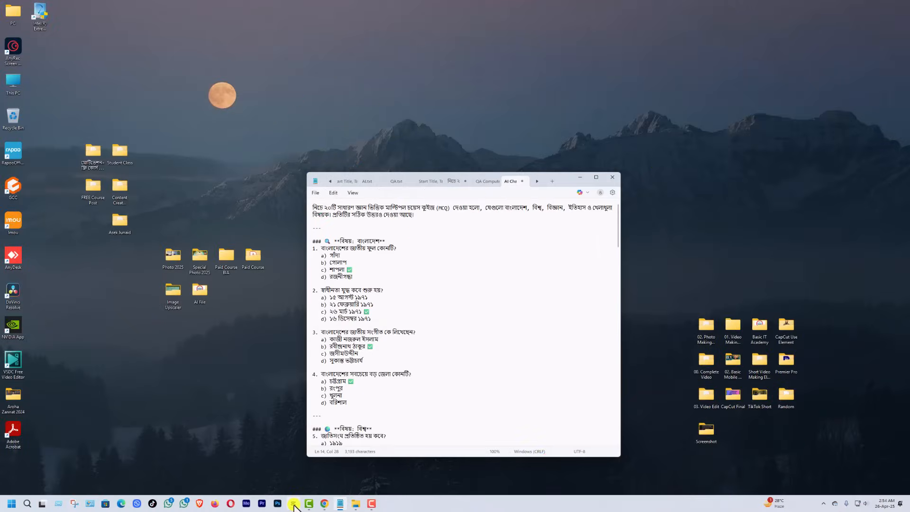
Launch CapCut and create a new video project
left_click(293, 503)
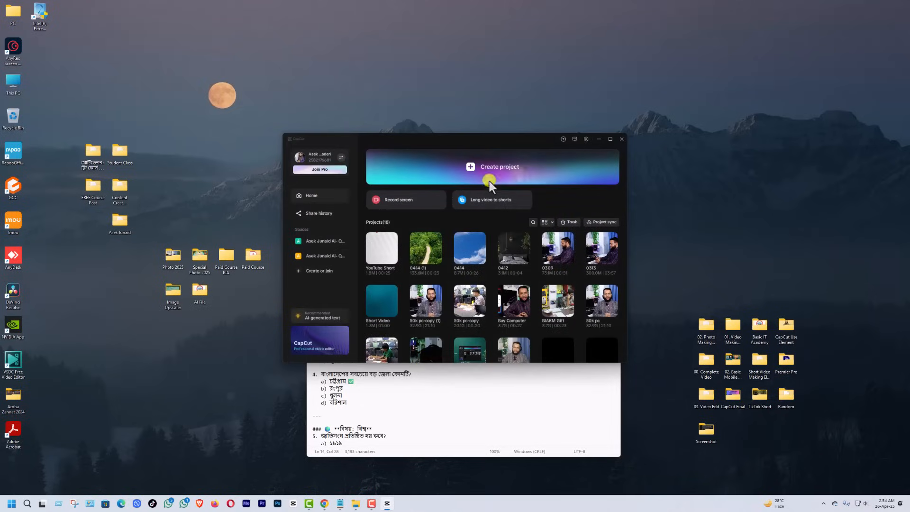
left_click(496, 172)
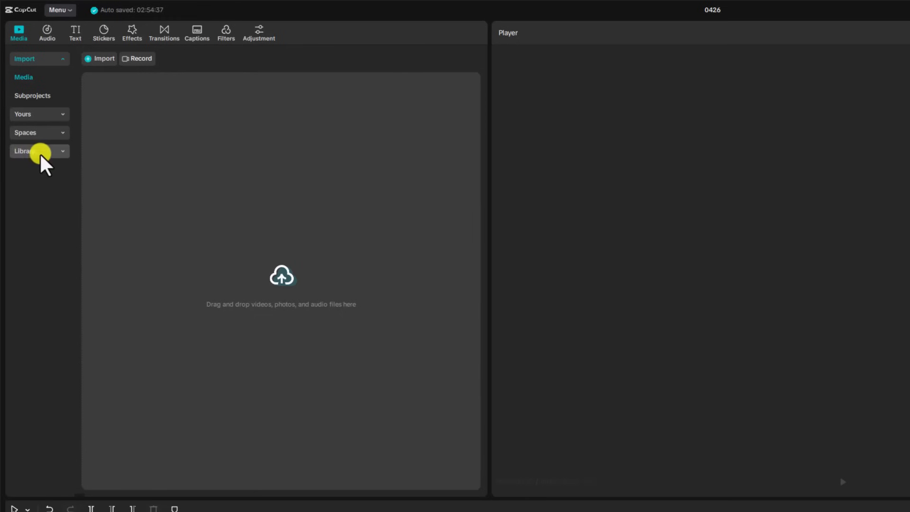
Browse the stock media library's Christmas&New Year, Green Screen and Background categories for a usable backdrop
left_click(40, 152)
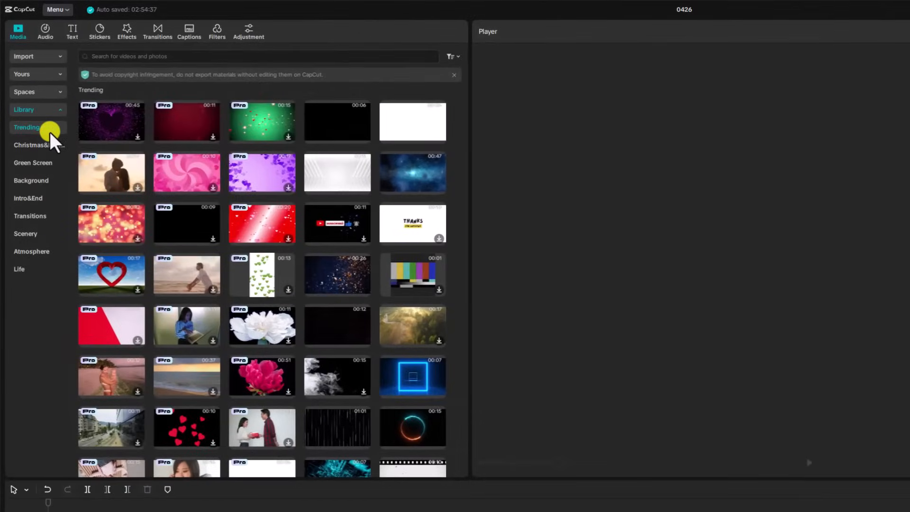
left_click(24, 145)
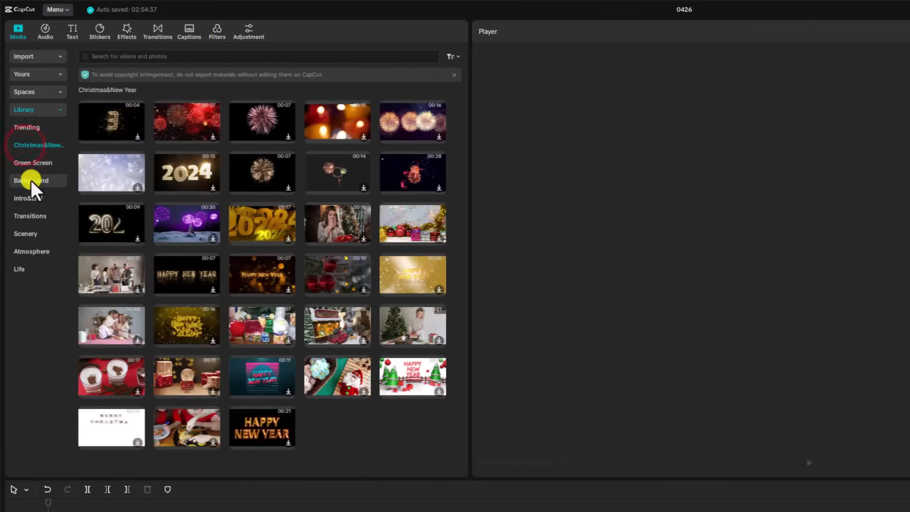
left_click(29, 162)
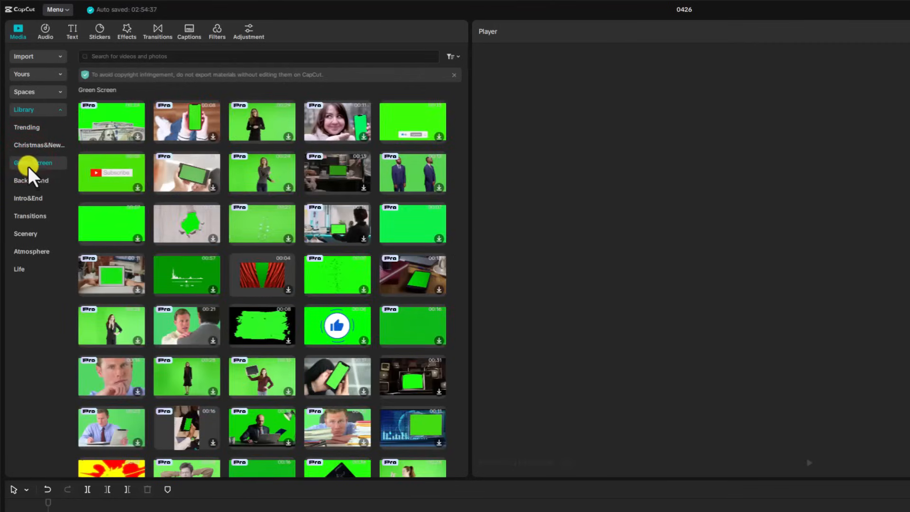
left_click(30, 180)
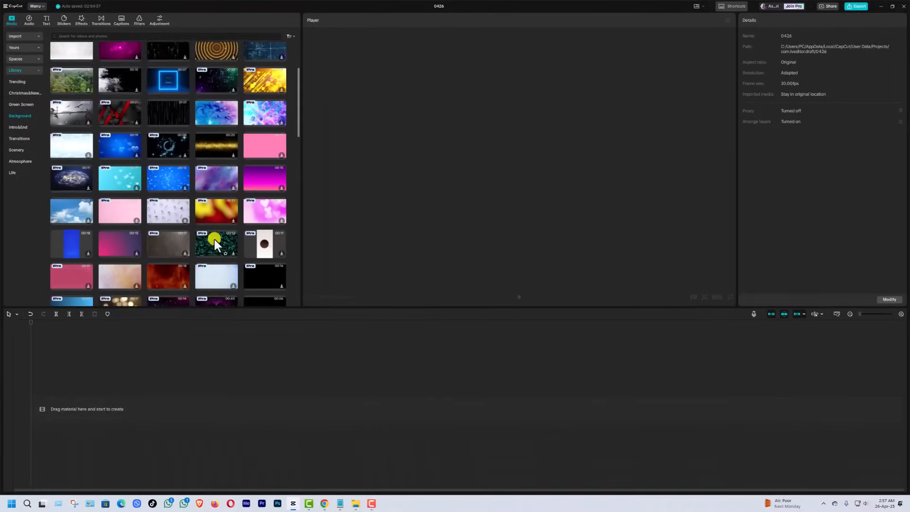
scroll(274, 307, "down", 3)
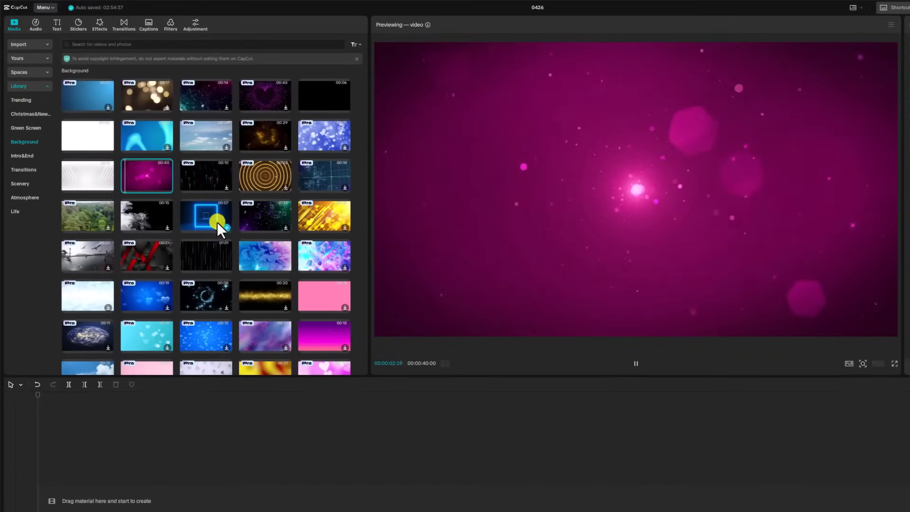
Preview several Background clips, including the blue ink, gold particles, star ring, floating squares, plain white and white striped ones
left_click(257, 259)
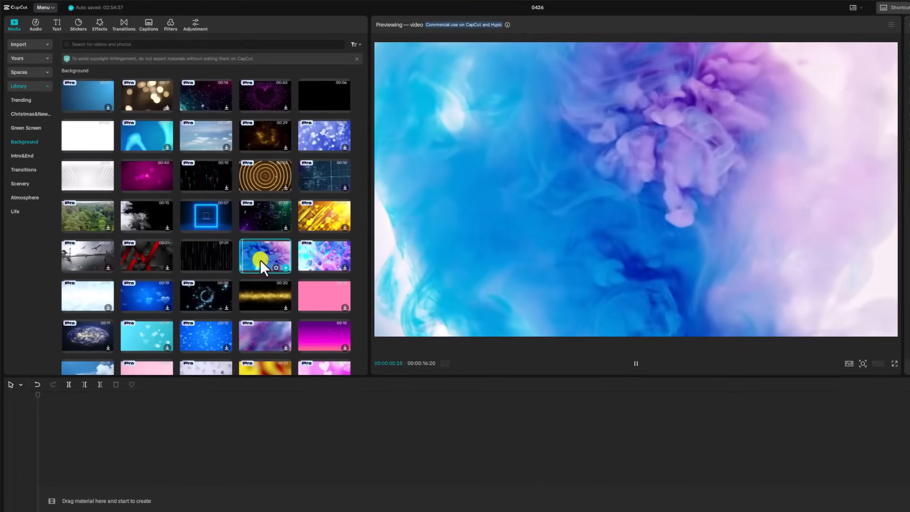
left_click(268, 294)
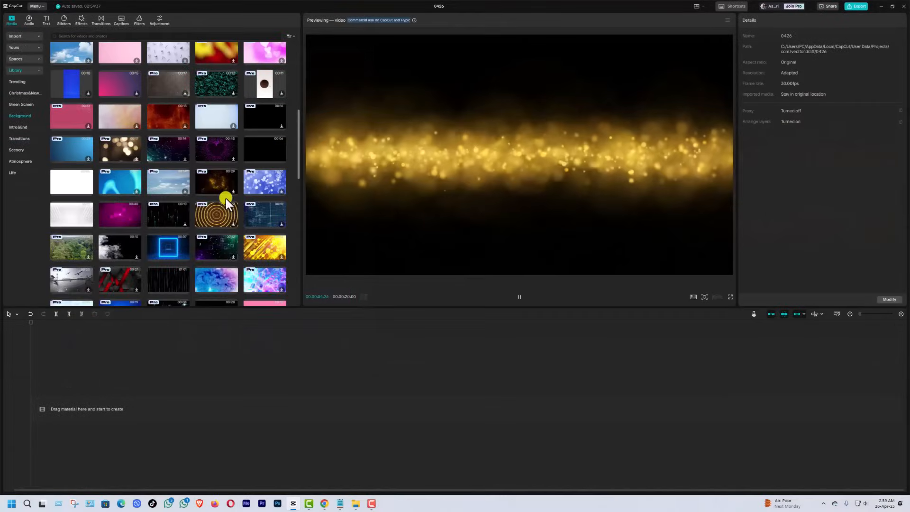
scroll(225, 198, "down", 3)
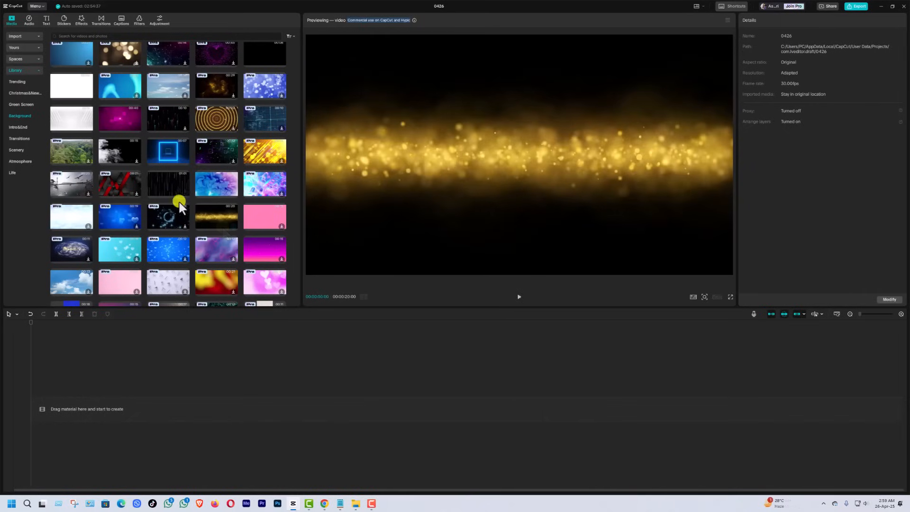
left_click(160, 216)
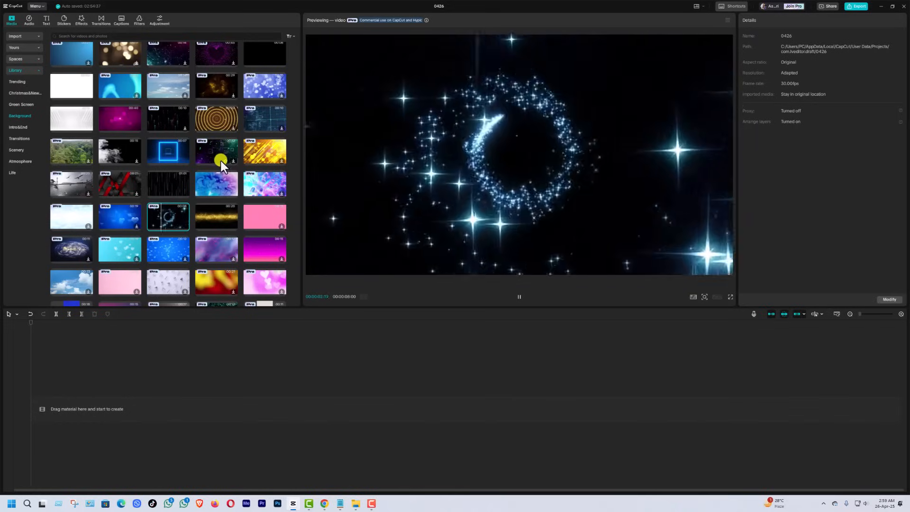
left_click(216, 155)
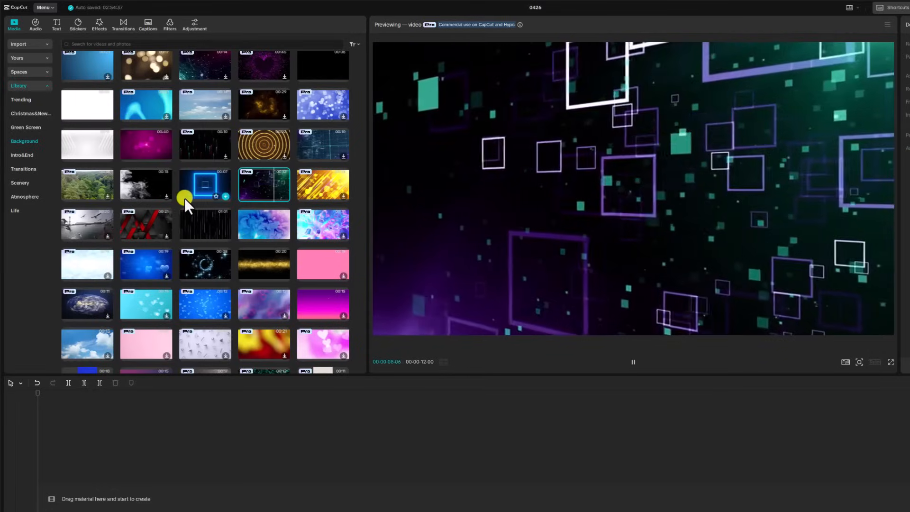
scroll(184, 198, "up", 2)
left_click(86, 179)
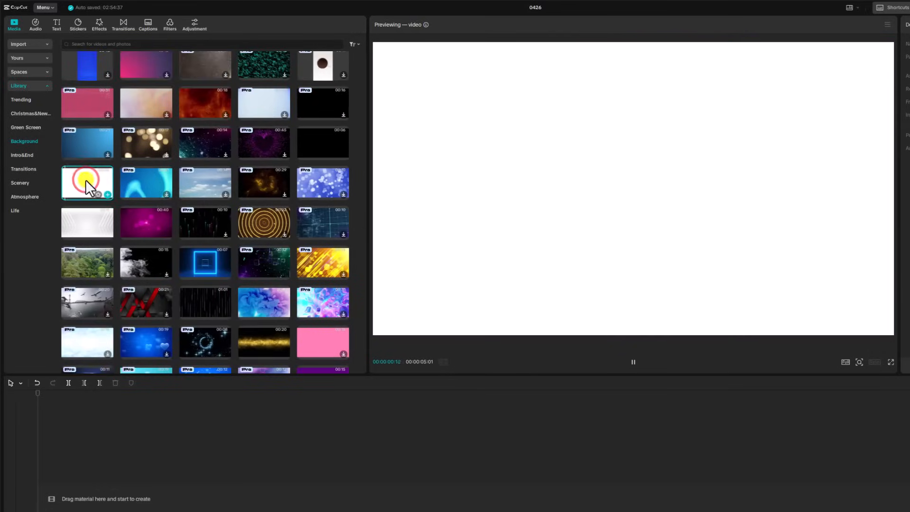
left_click(85, 226)
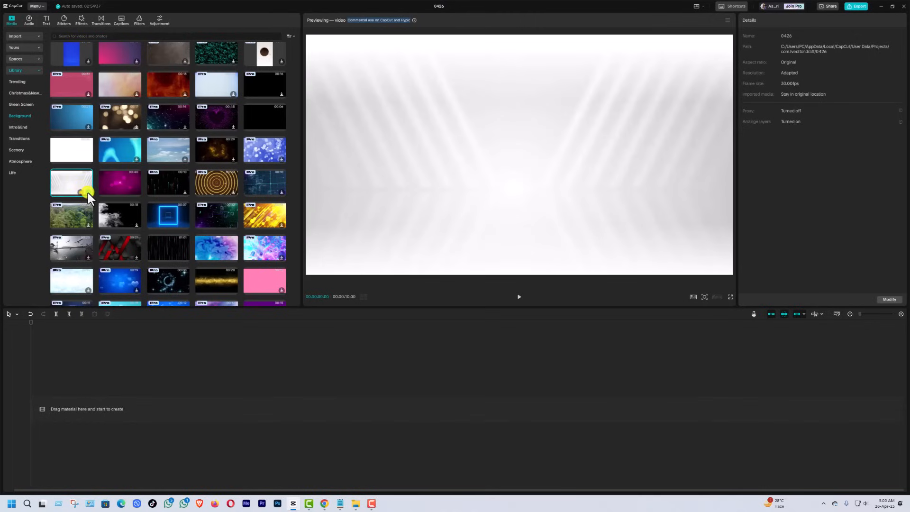
Add the white striped background clip to the timeline and set the project's aspect ratio to 9:16
left_click(87, 192)
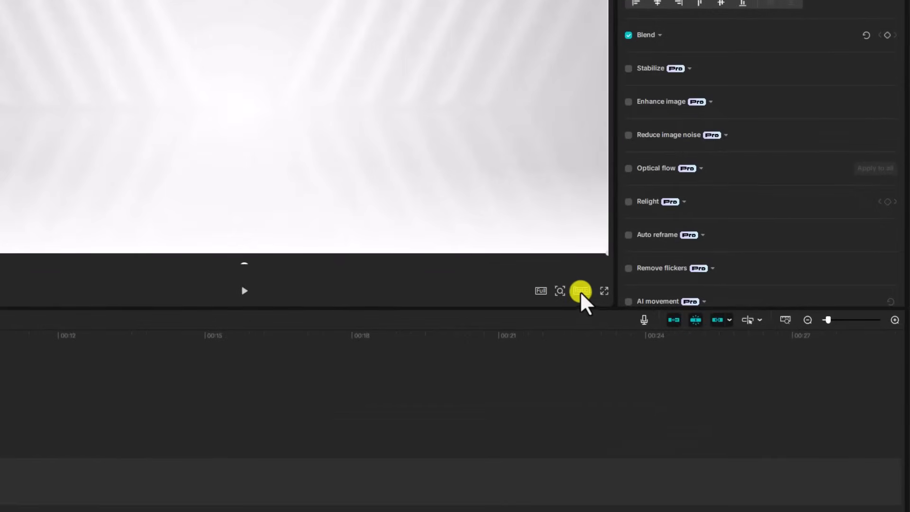
left_click(580, 289)
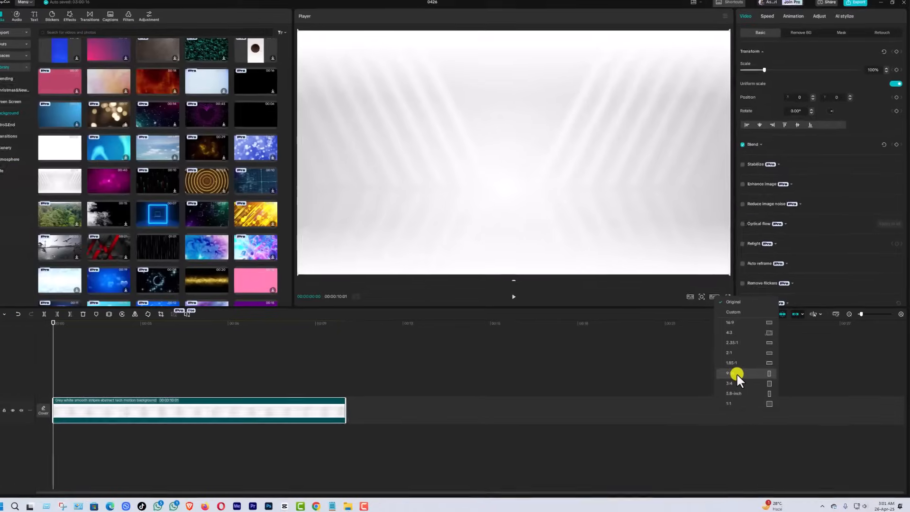
left_click(739, 373)
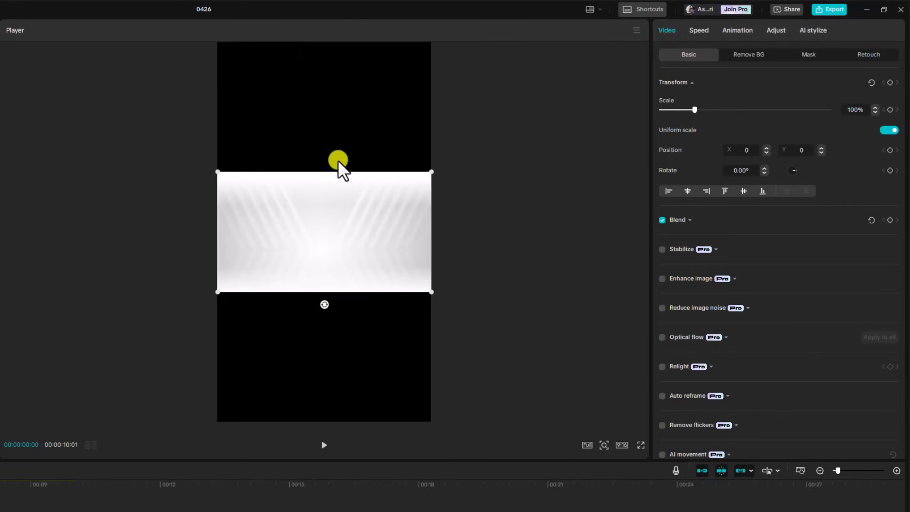
Enlarge the background clip to 316% so it fills the vertical frame, and play a few seconds of it
left_click(307, 232)
left_click_drag(217, 172, 0, 9)
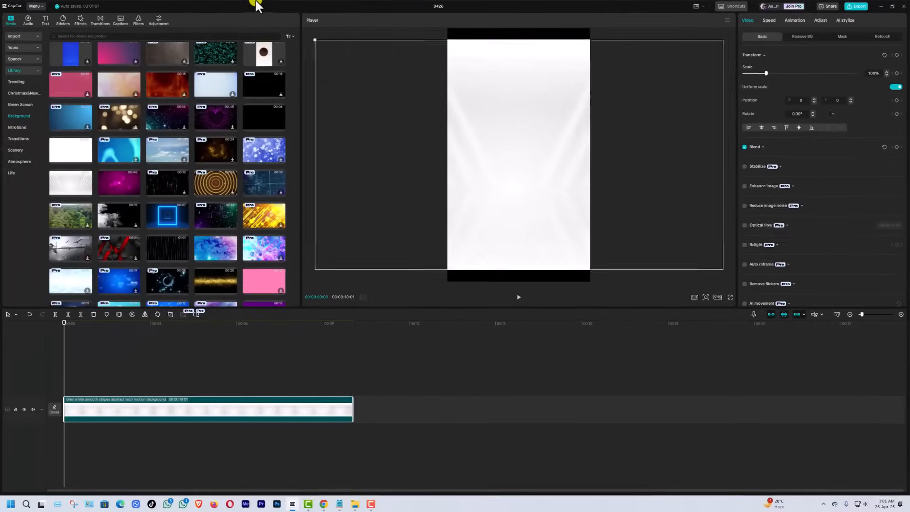
left_click_drag(256, 5, 233, 4)
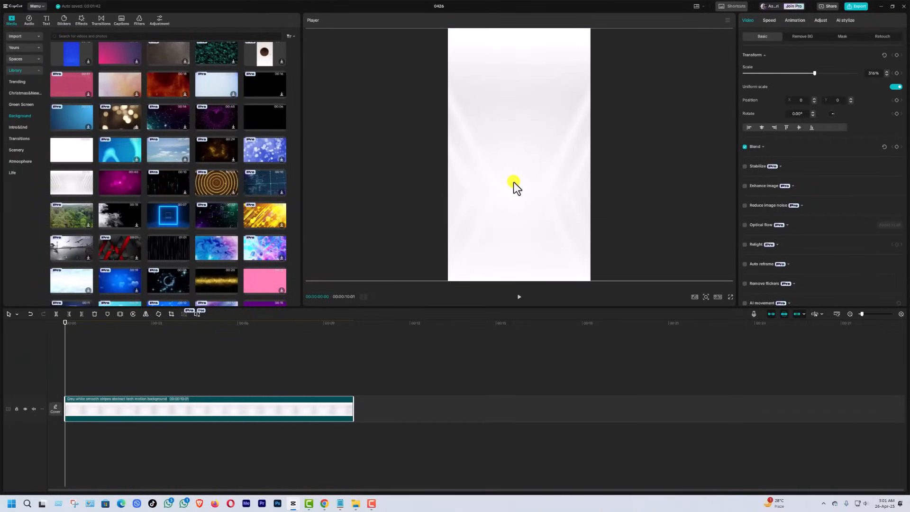
left_click(519, 300)
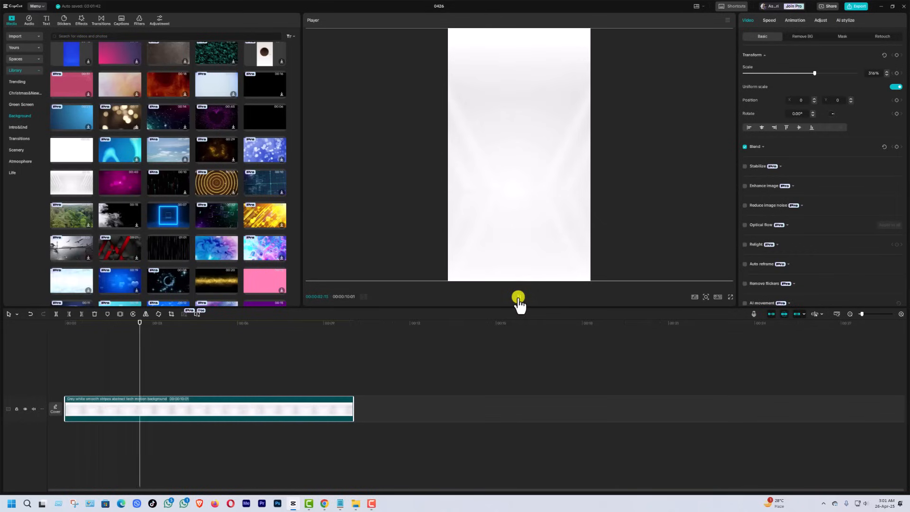
left_click(519, 298)
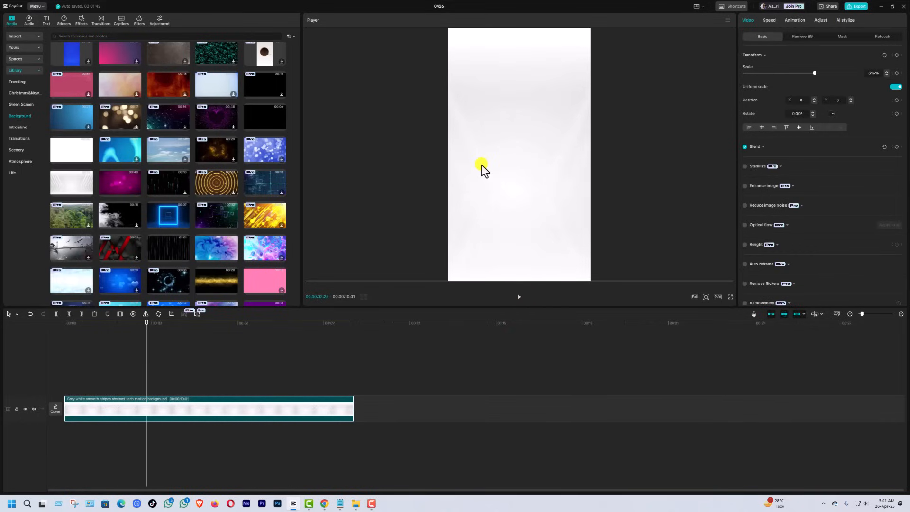
Shift the background clip sideways to position X 2329, Y 40, and play it from the start
left_click_drag(481, 164, 632, 162)
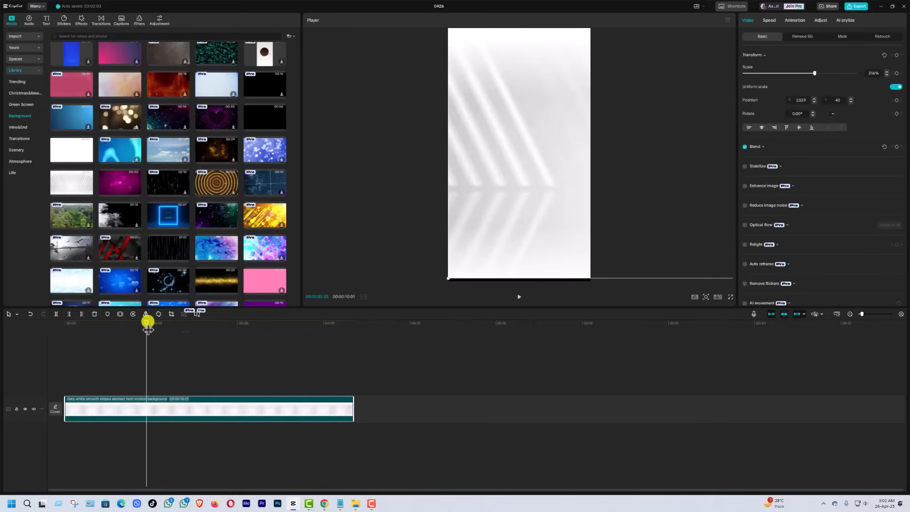
left_click_drag(147, 327, 30, 343)
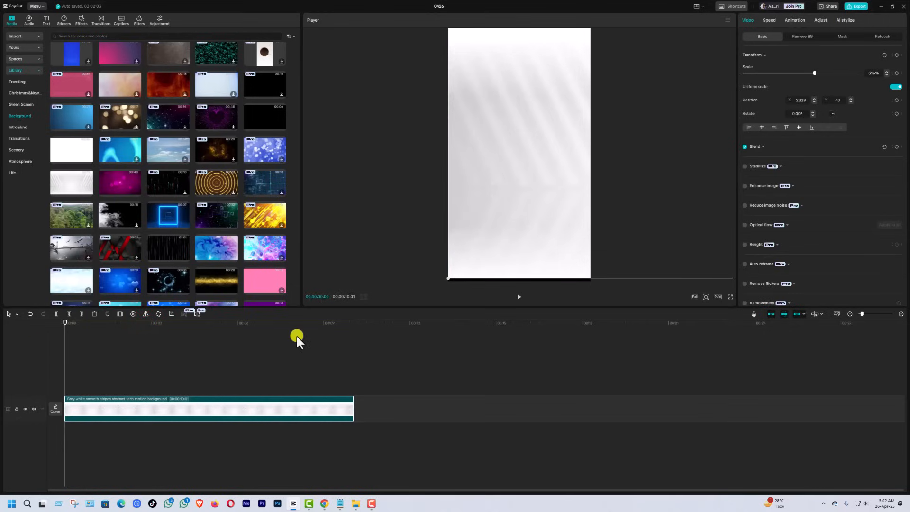
left_click(517, 299)
Copy the background clip and place two duplicates end to end behind it on the main track
right_click(189, 405)
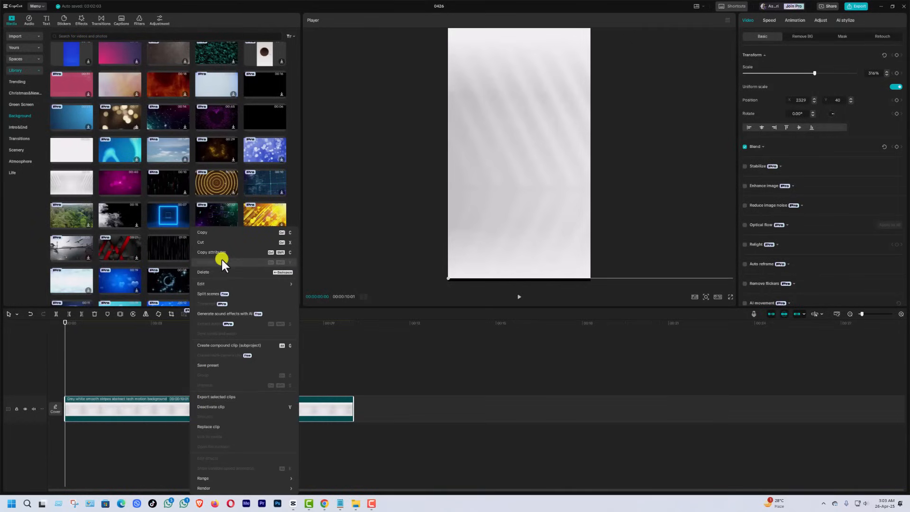
left_click(205, 233)
left_click(376, 329)
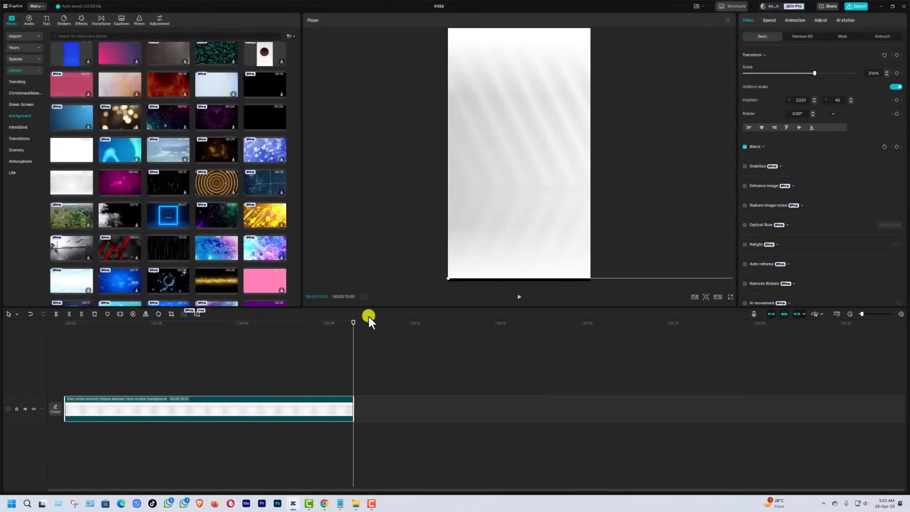
key("ctrl+v")
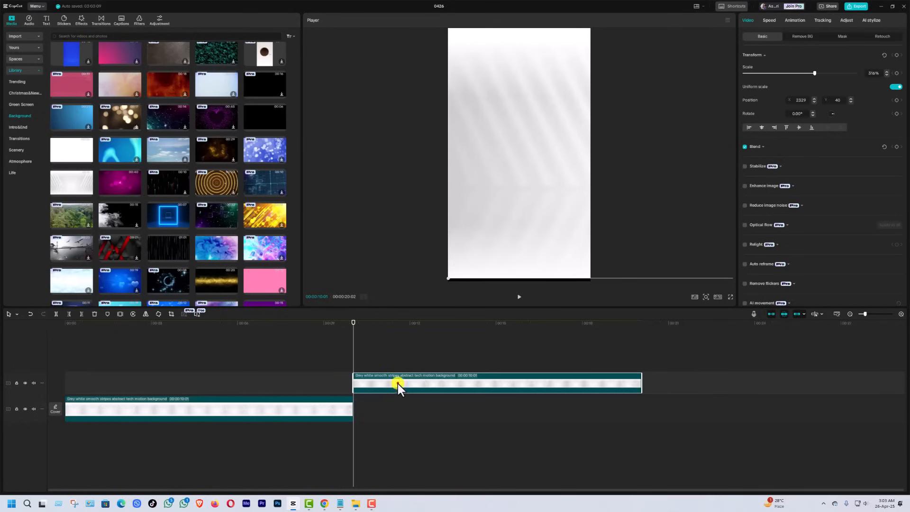
left_click_drag(397, 382, 400, 409)
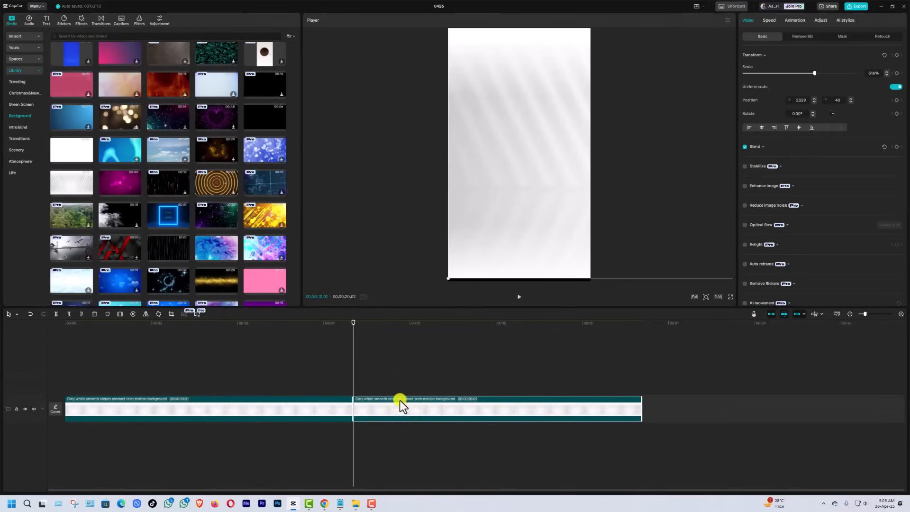
left_click(650, 324)
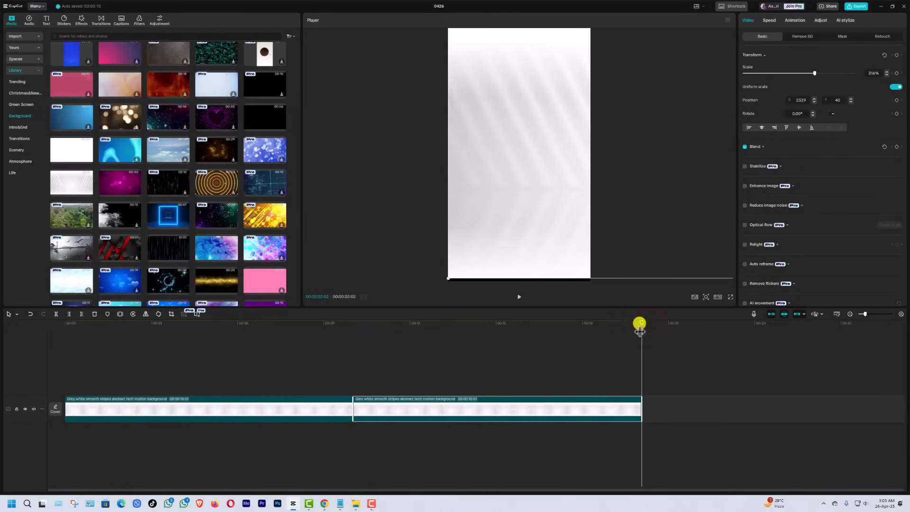
key("ctrl+v")
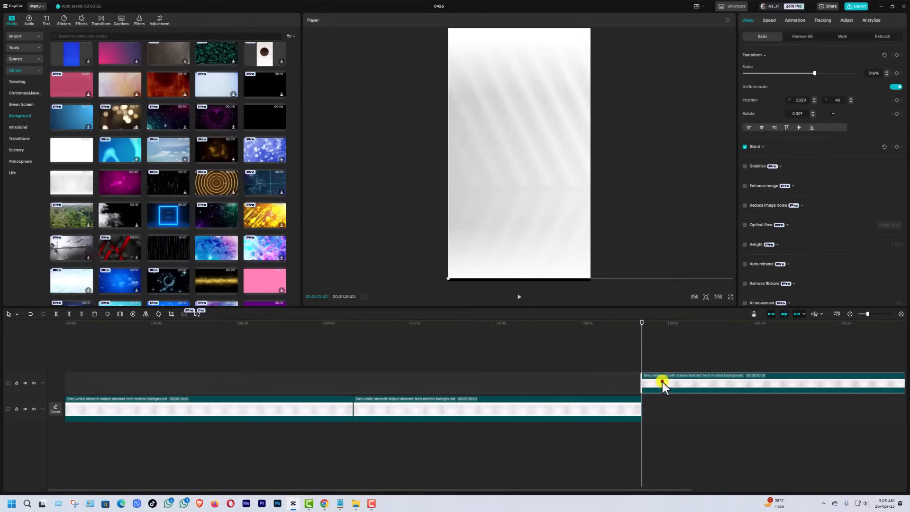
left_click_drag(662, 381, 655, 403)
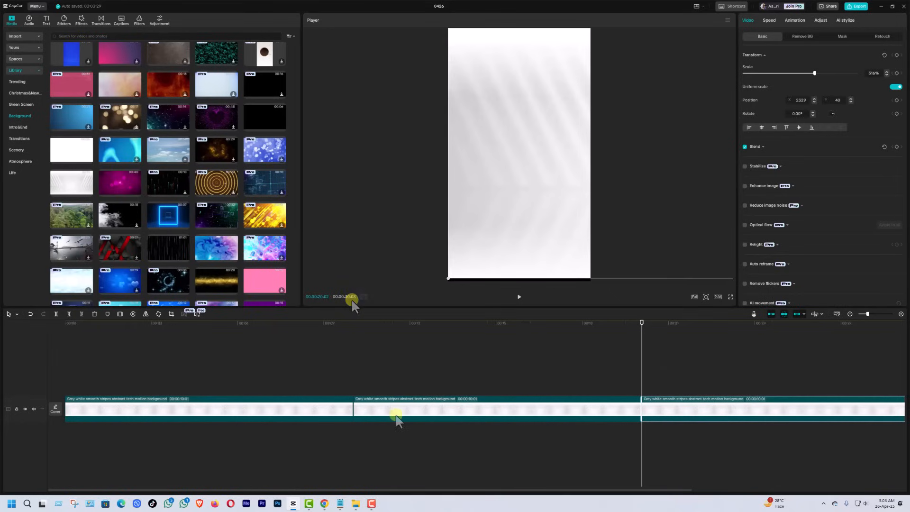
Switch to Notepad and copy the first question, "বাংলাদেশের জাতীয় ফুল কোনটি?", without its number
left_click(340, 505)
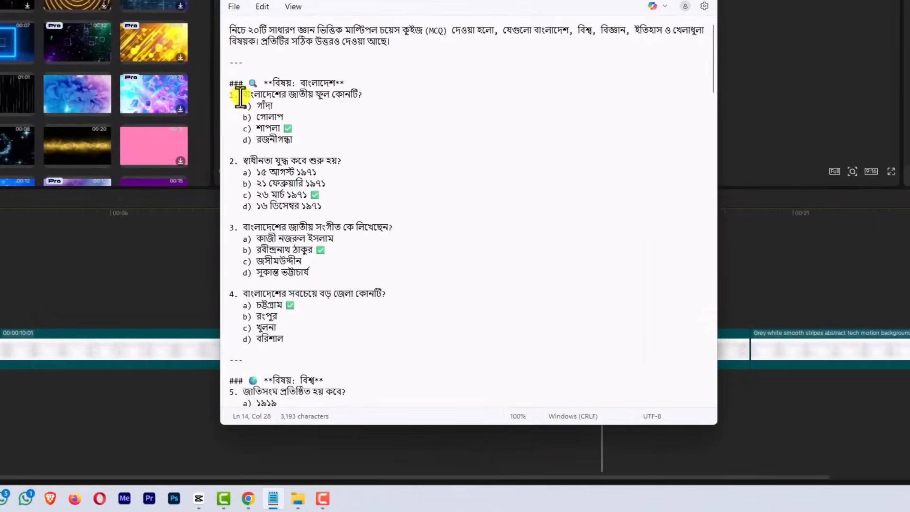
left_click_drag(241, 95, 368, 97)
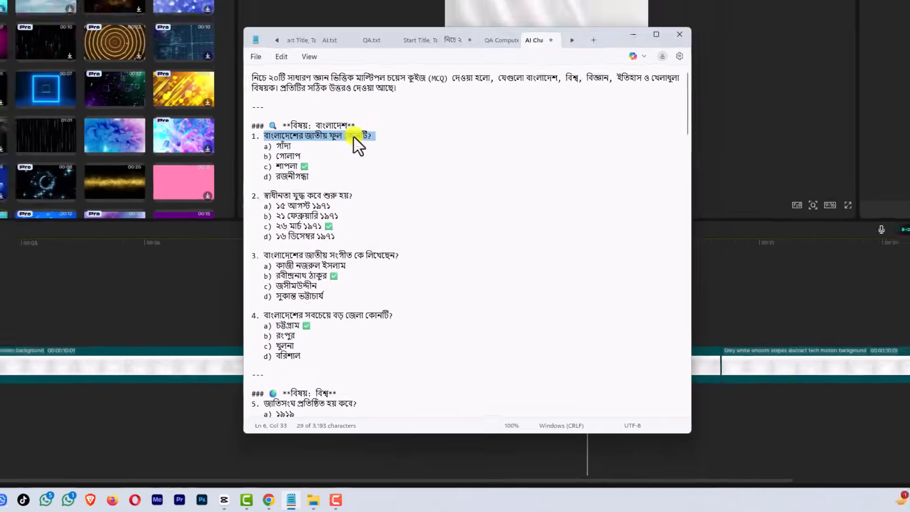
right_click(363, 96)
left_click(400, 286)
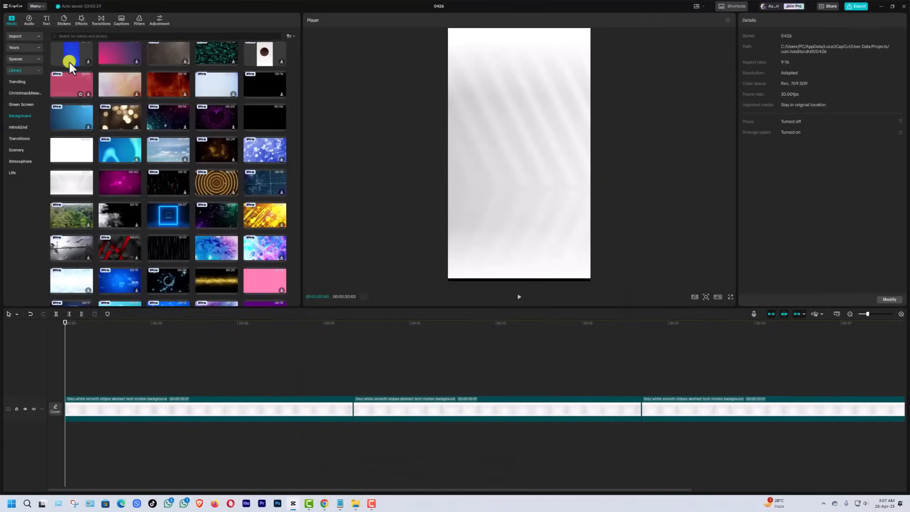
Browse the text effect categories in CapCut and add the red and yellow Trending effect at the start of the timeline
left_click(45, 18)
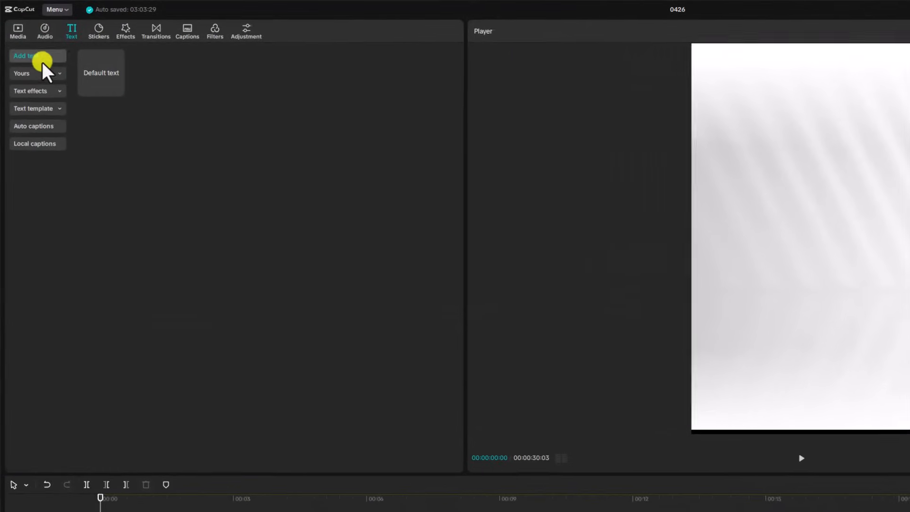
left_click(45, 92)
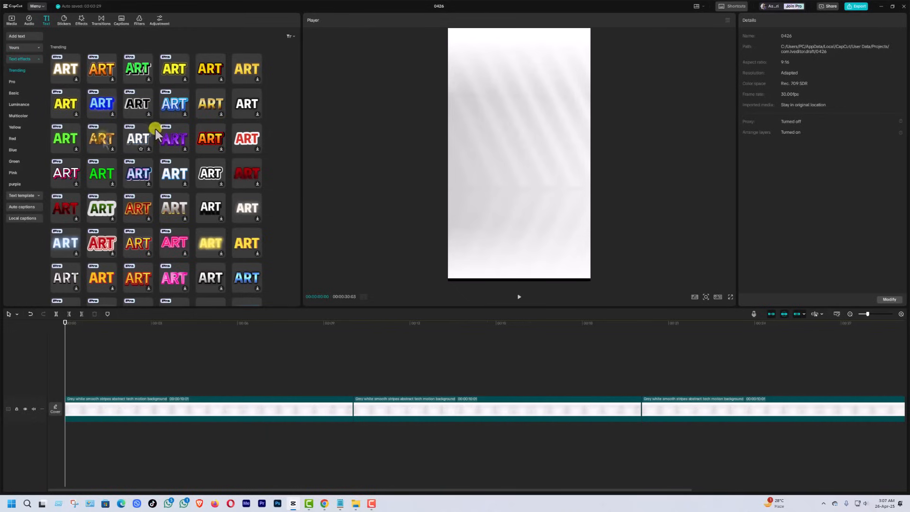
left_click(15, 81)
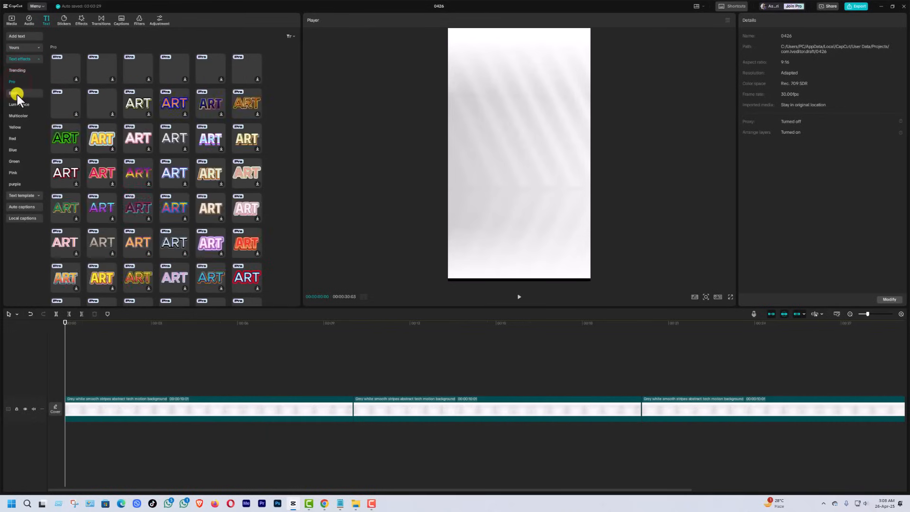
left_click(17, 93)
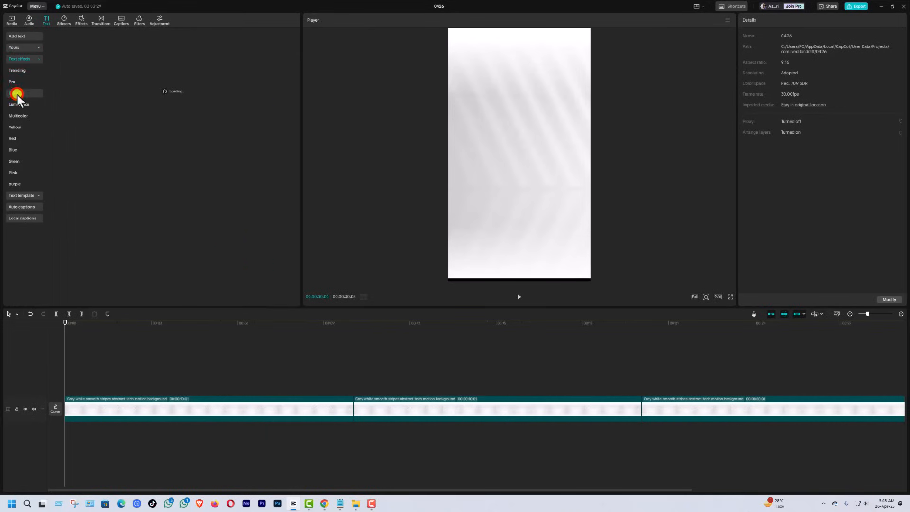
left_click(19, 128)
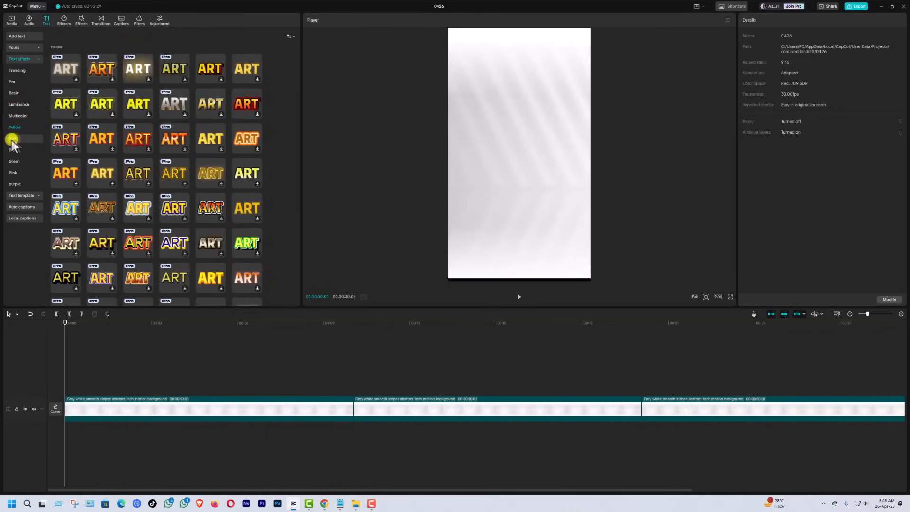
left_click(13, 138)
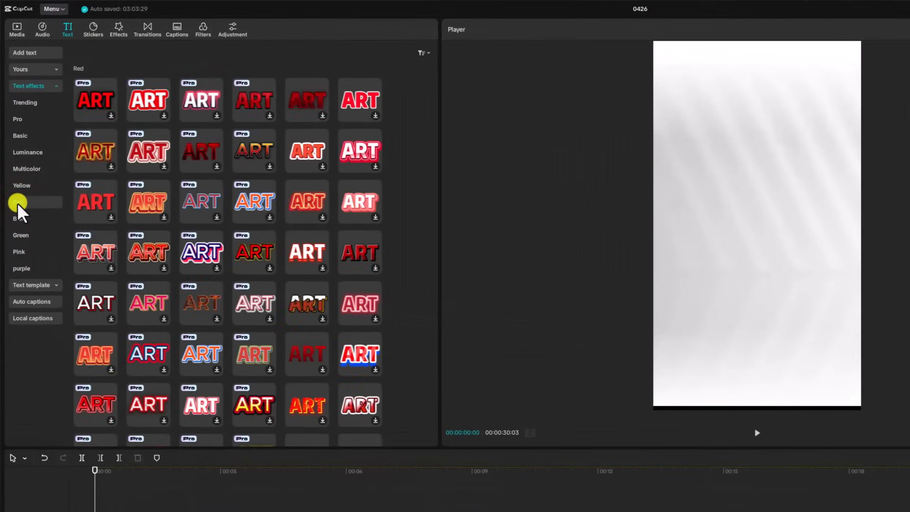
left_click(26, 105)
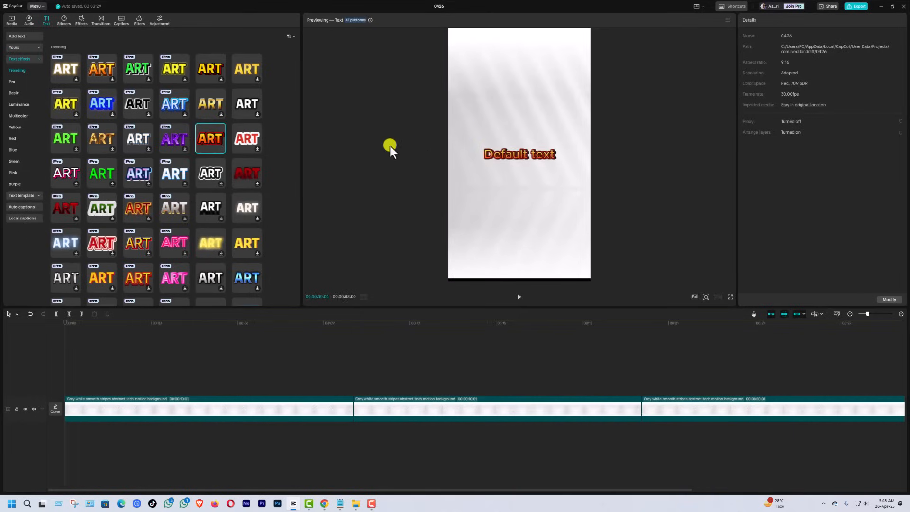
left_click(221, 149)
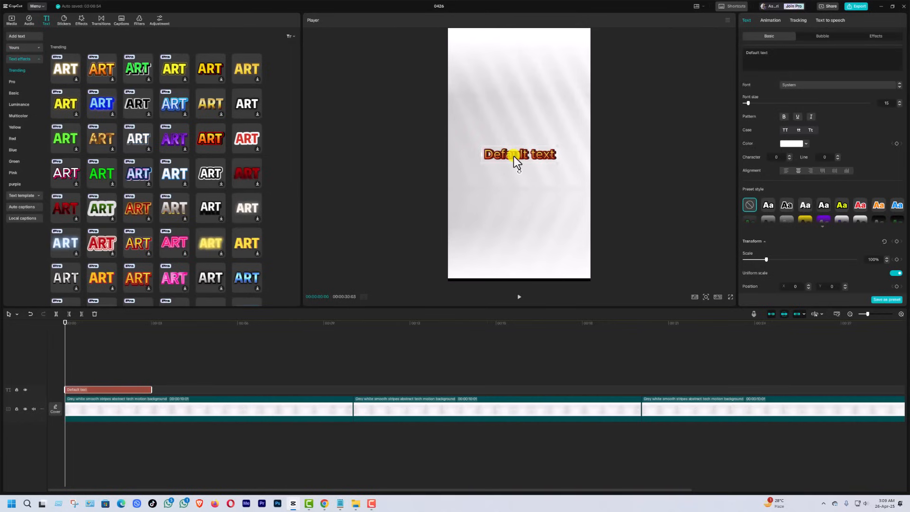
Replace the default text with the copied question "বাংলাদেশের জাতীয় ফুল কোনটি?" and play the opening seconds
double_click(513, 155)
left_click(777, 58)
left_click_drag(772, 55, 720, 56)
key("ctrl+v")
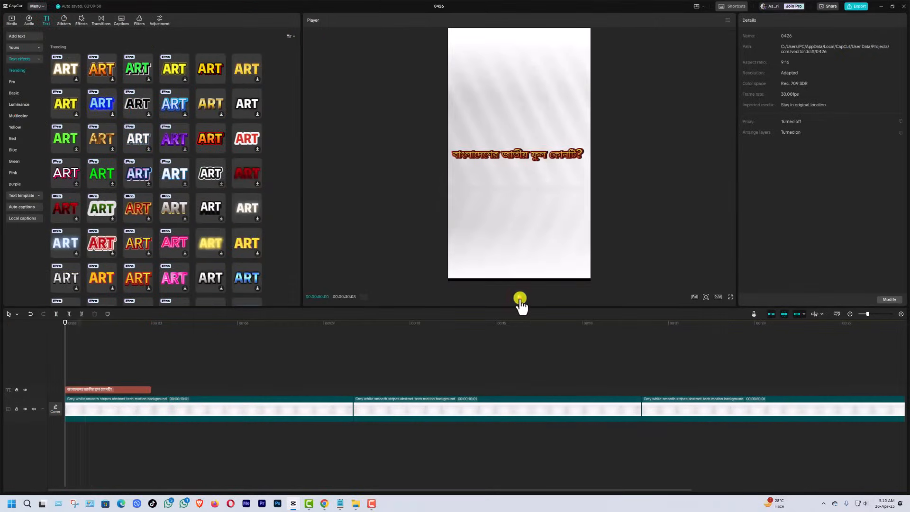
left_click(520, 298)
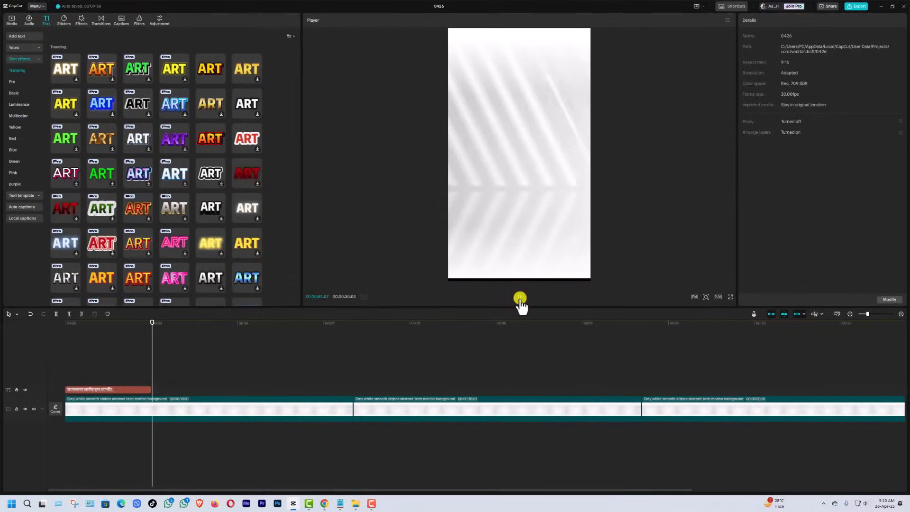
left_click(519, 297)
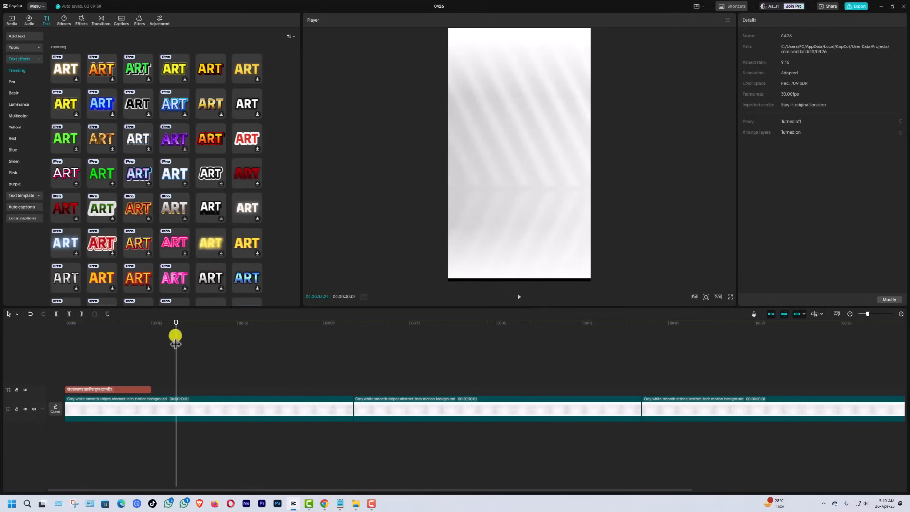
Apply the white preset style with a black outline to the question text, keeping the System font at size 15
left_click_drag(178, 323, 94, 336)
left_click(102, 389)
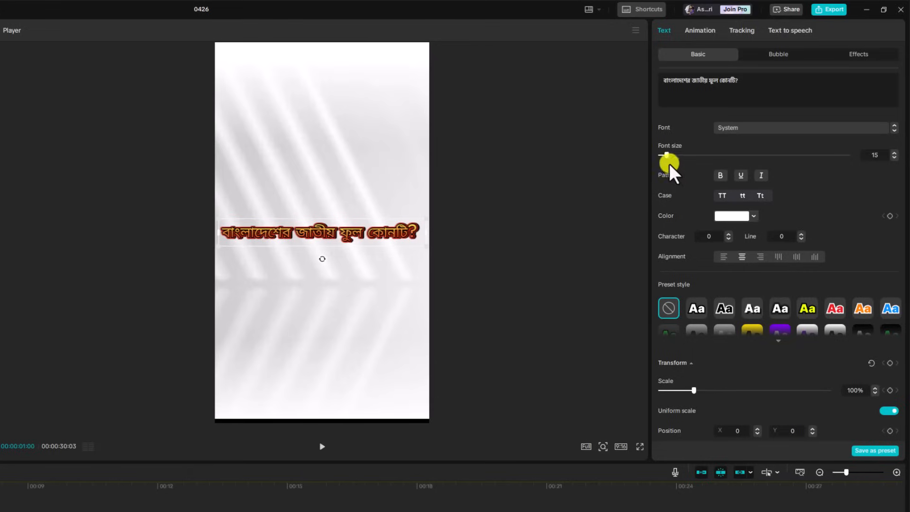
mouse_move(666, 158)
left_mouse_down()
mouse_move(685, 155)
mouse_move(666, 159)
left_mouse_up()
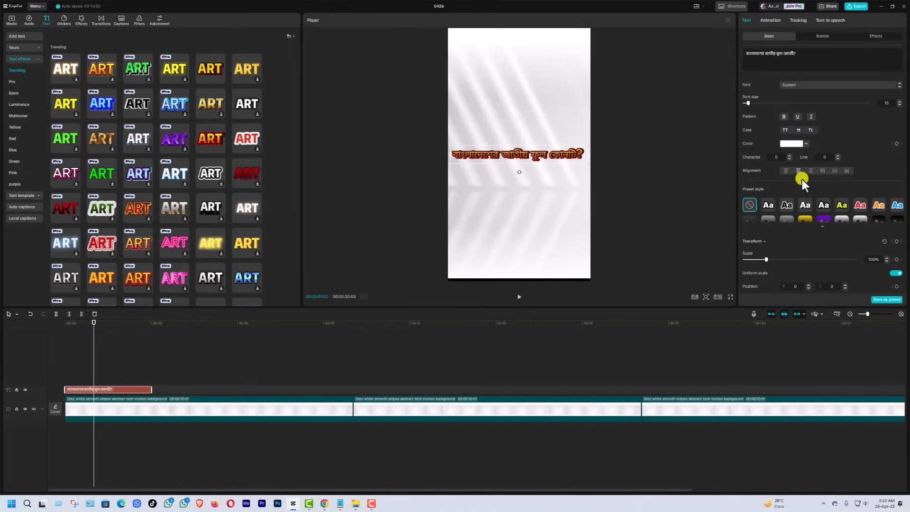
left_click(817, 84)
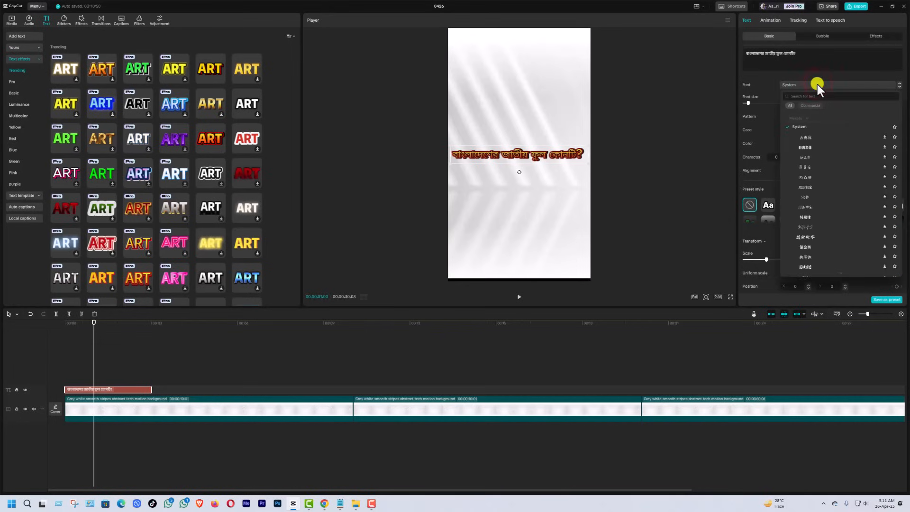
left_click(817, 84)
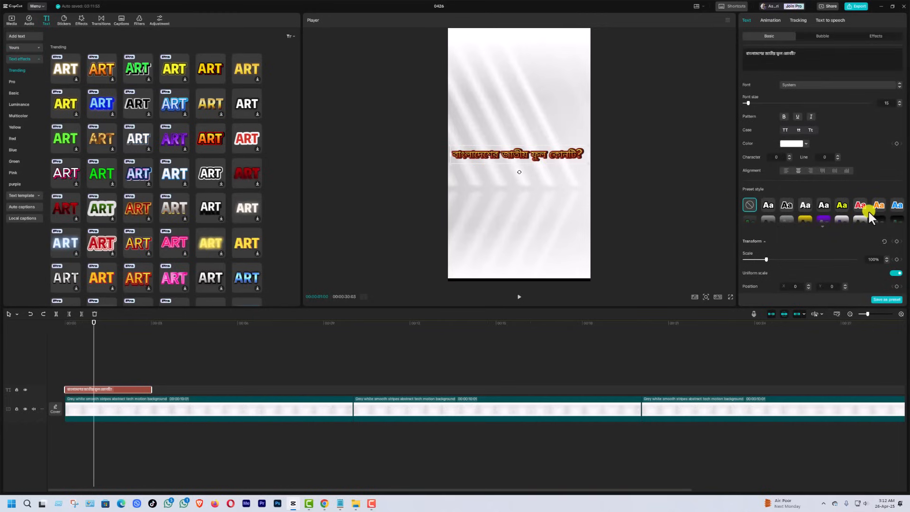
left_click(770, 204)
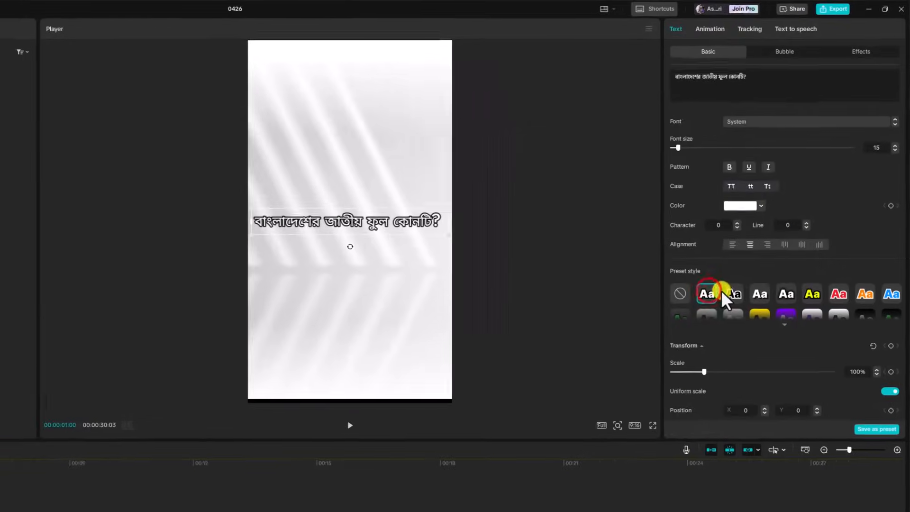
Try the black and yellow preset styles on the question text, then apply the red preset with the white outline
left_click(732, 294)
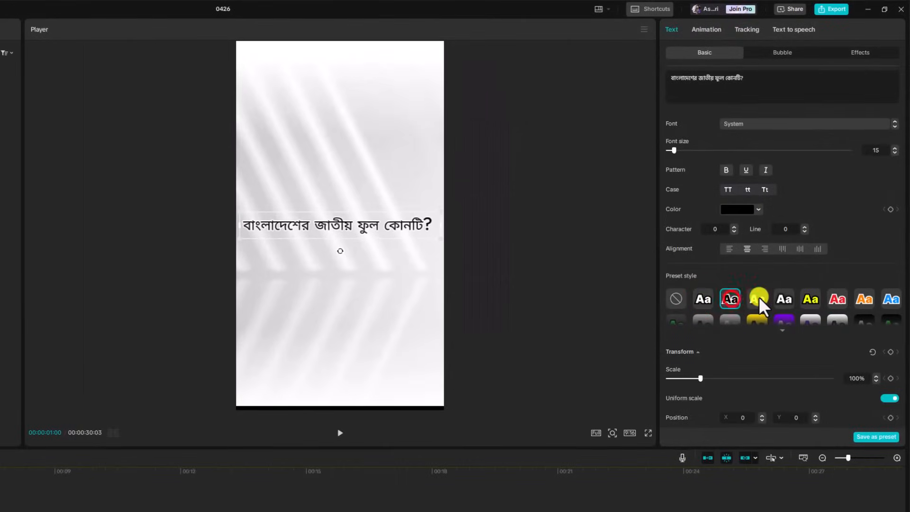
left_click(810, 299)
left_click(836, 300)
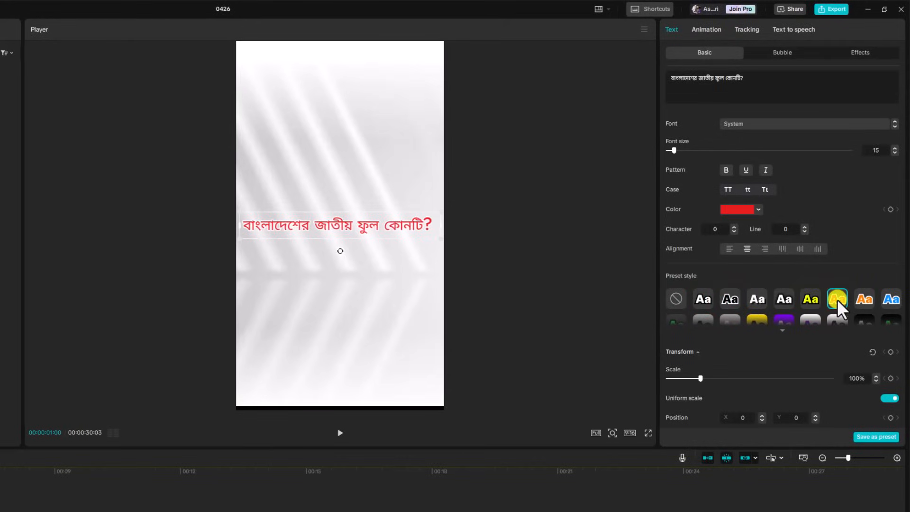
left_click(742, 209)
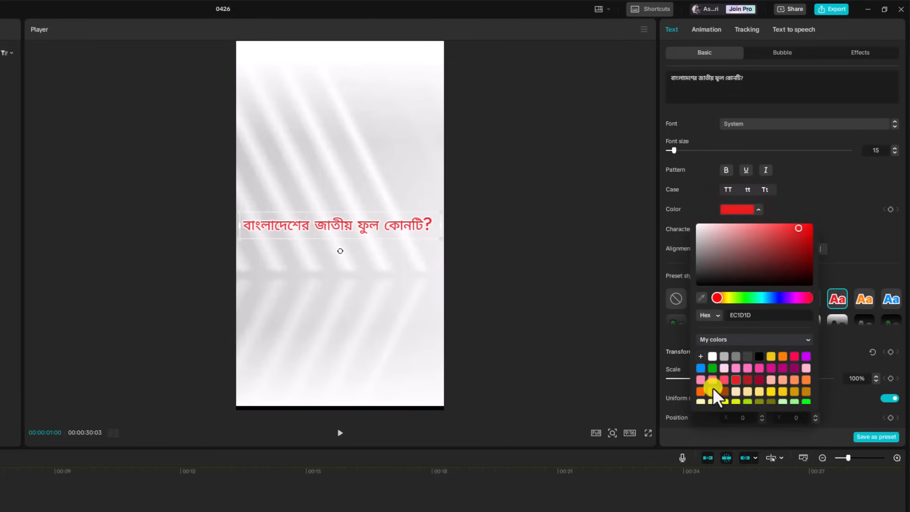
left_click(712, 368)
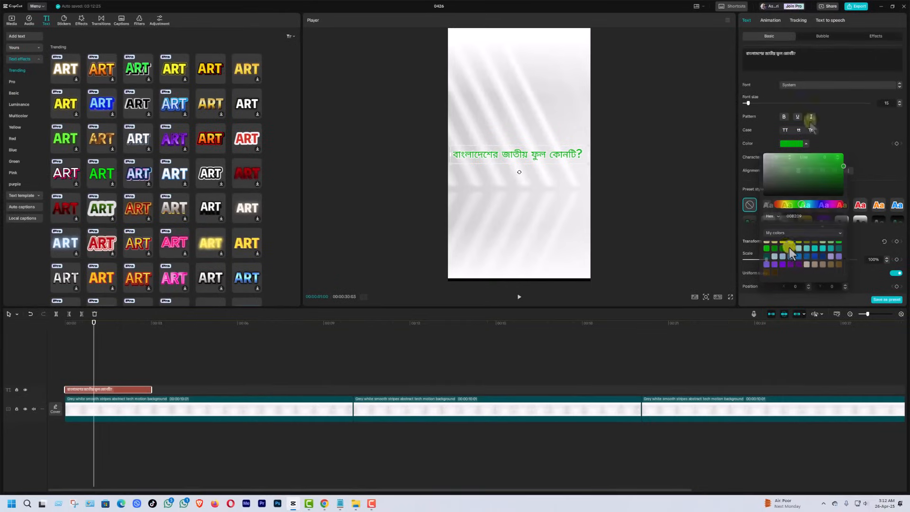
left_click(830, 266)
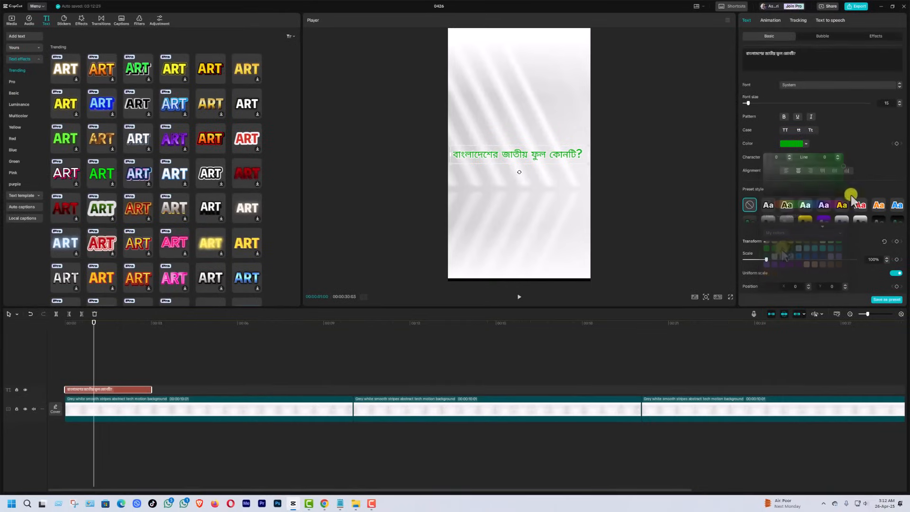
left_click(861, 205)
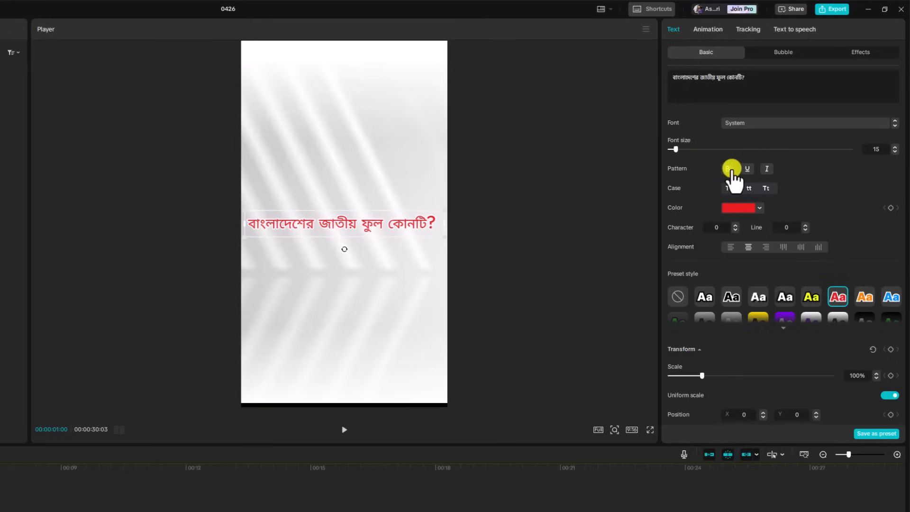
Make the red question text bold and move it up near the top edge of the video frame
left_click(727, 169)
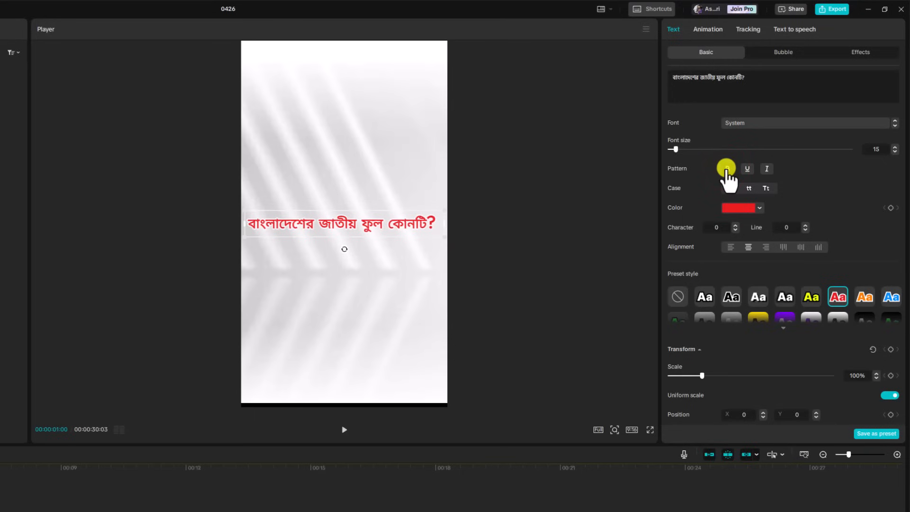
left_click(726, 169)
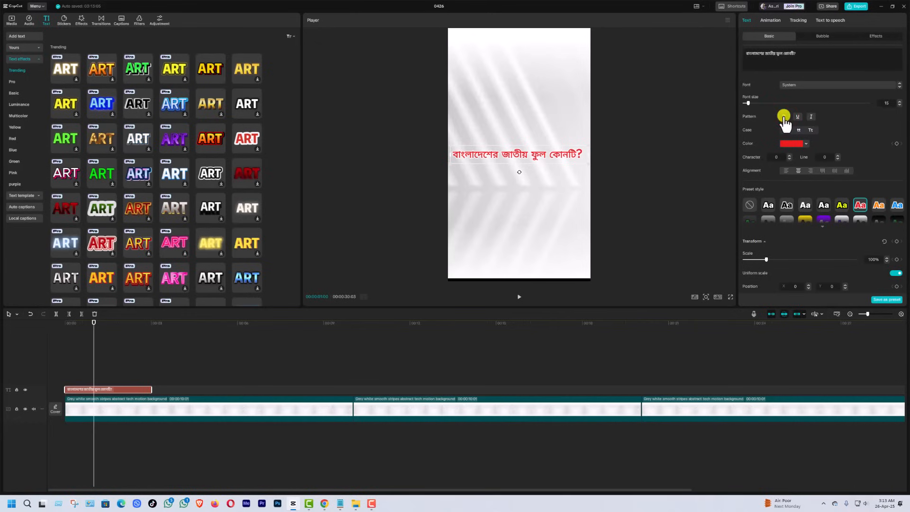
left_click_drag(512, 155, 514, 58)
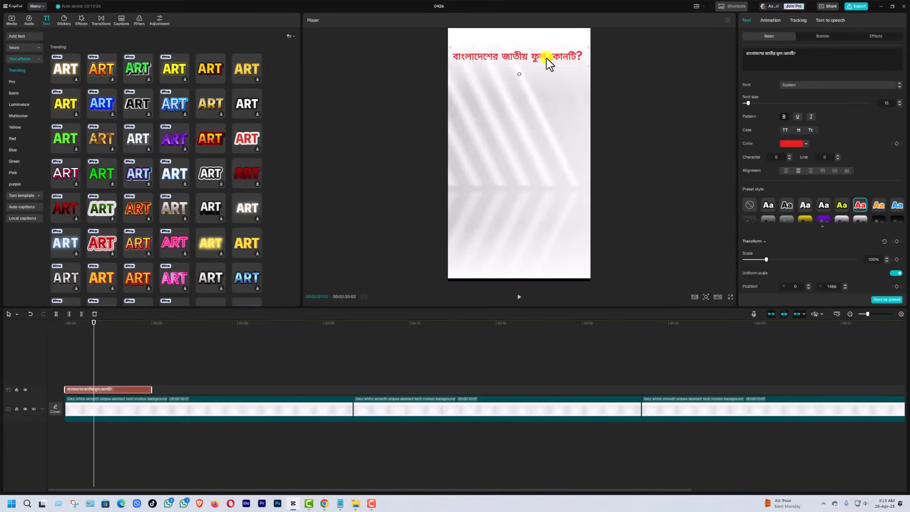
Switch to Notepad and copy the first answer option, "a) গাঁদা", including its letter
left_click(339, 503)
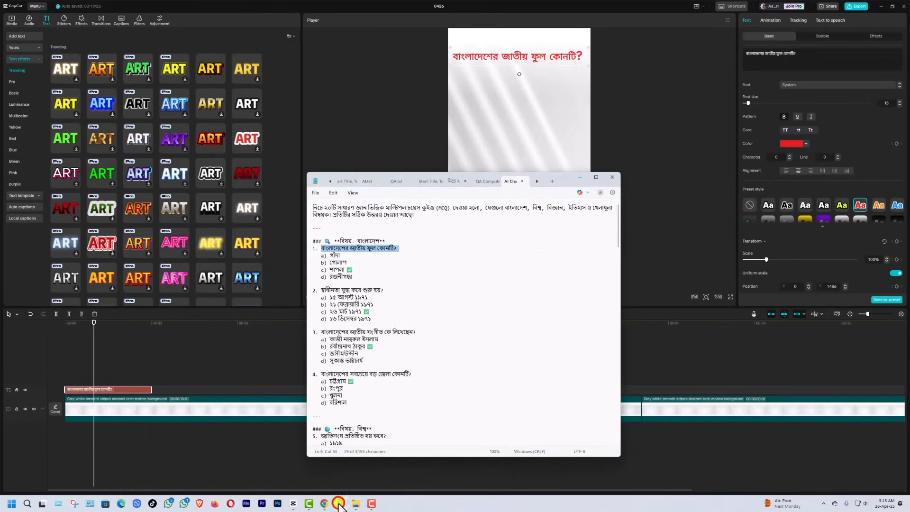
left_click_drag(350, 256, 313, 255)
key("ctrl+c")
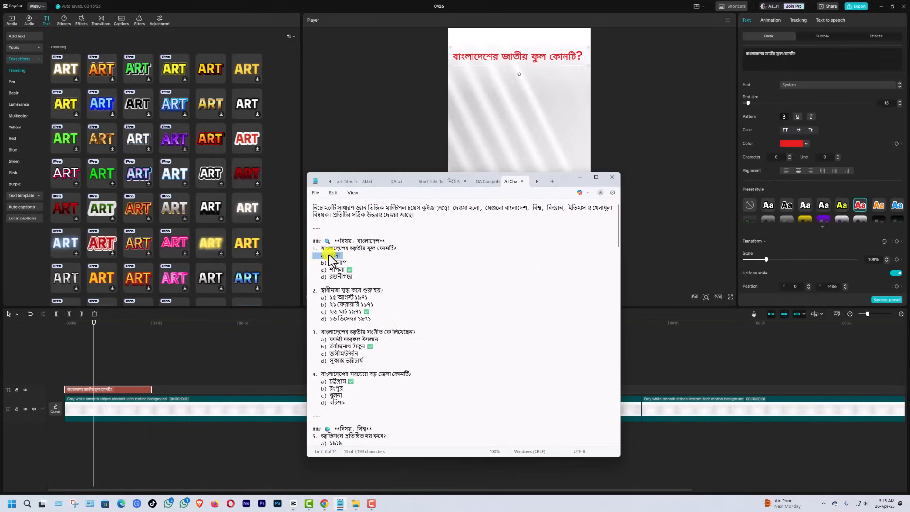
right_click(330, 257)
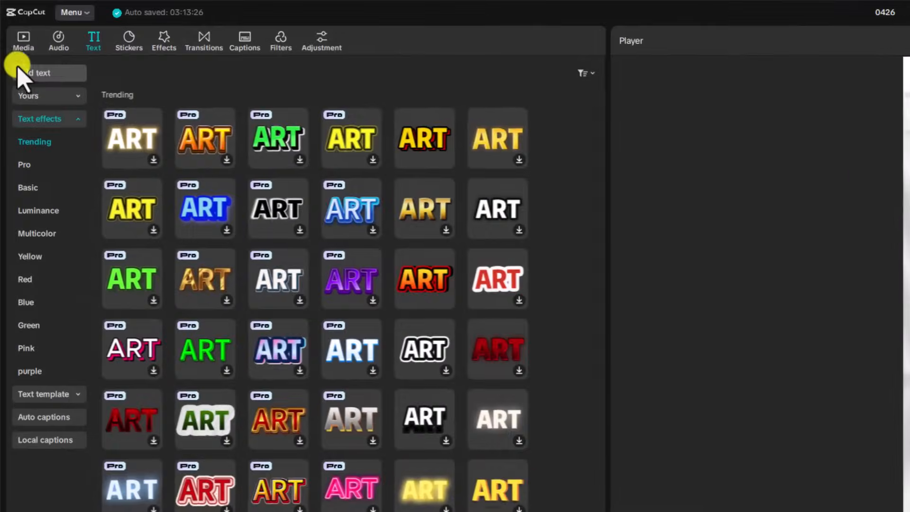
Switch to CapCut, add a default text clip at the start of the timeline and replace its content with "a) গাঁদা"
left_click(29, 72)
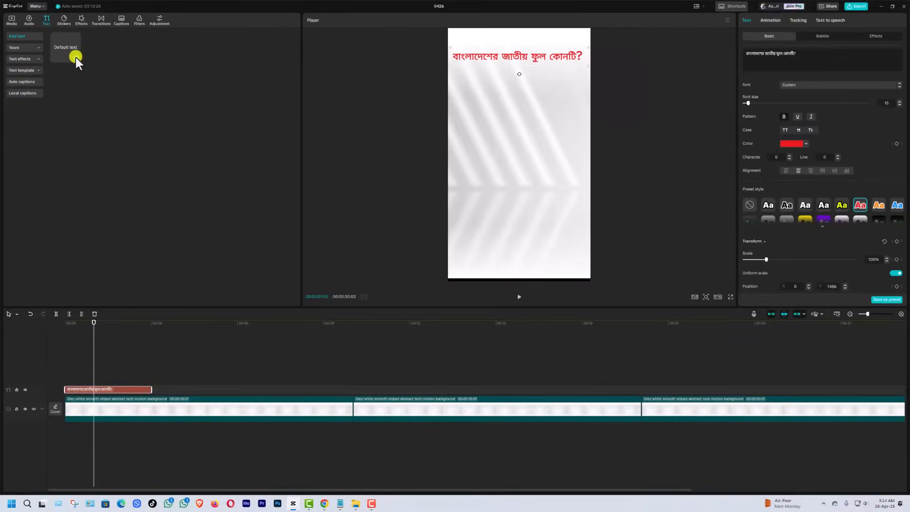
left_click(75, 58)
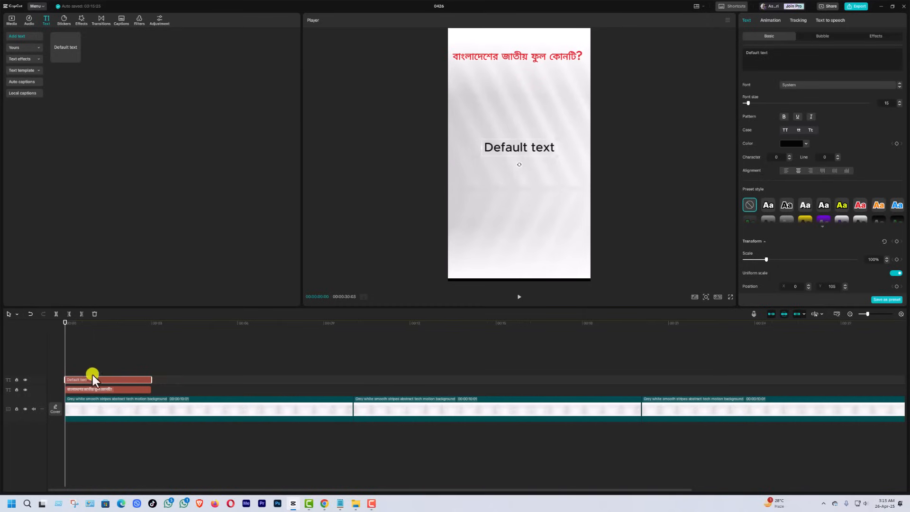
left_click_drag(98, 380, 78, 382)
mouse_move(510, 151)
left_mouse_down()
mouse_move(502, 124)
mouse_move(509, 143)
left_mouse_up()
double_click(511, 142)
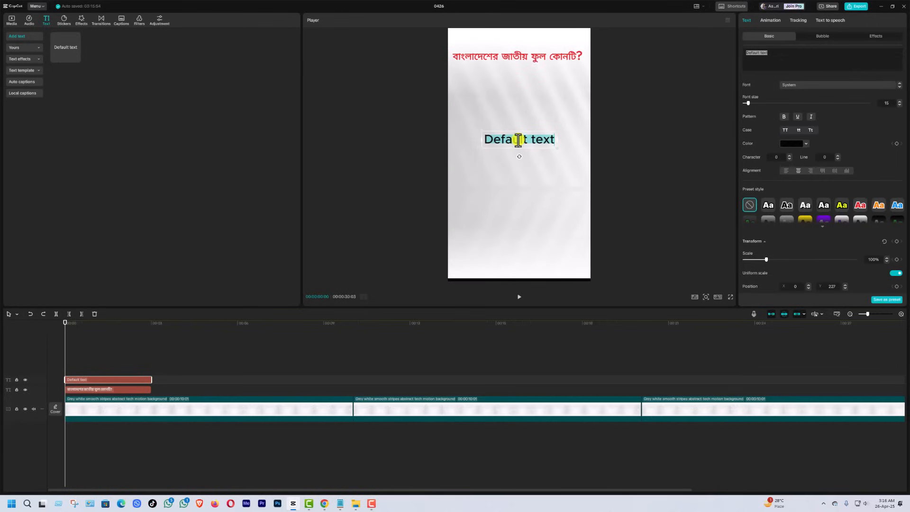
key("ctrl+v")
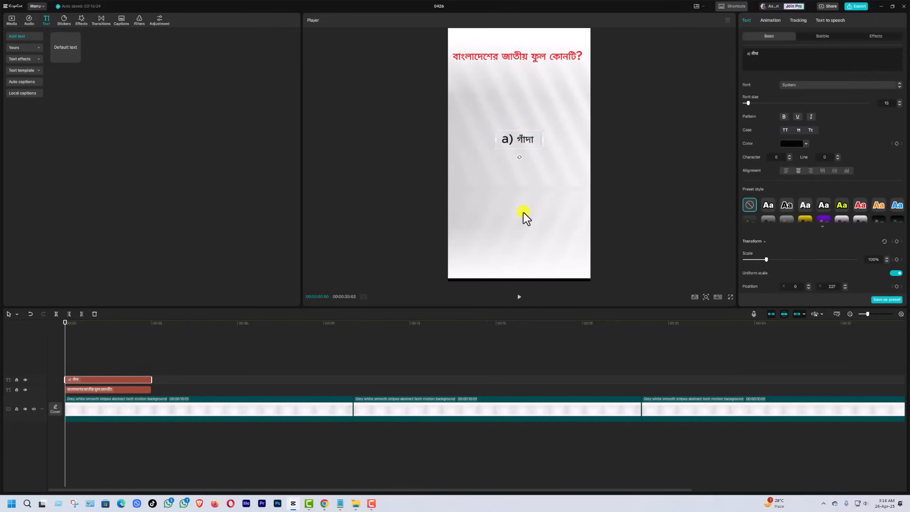
Enlarge the "a) গাঁদা" option text to a scale of about 223%
double_click(533, 135)
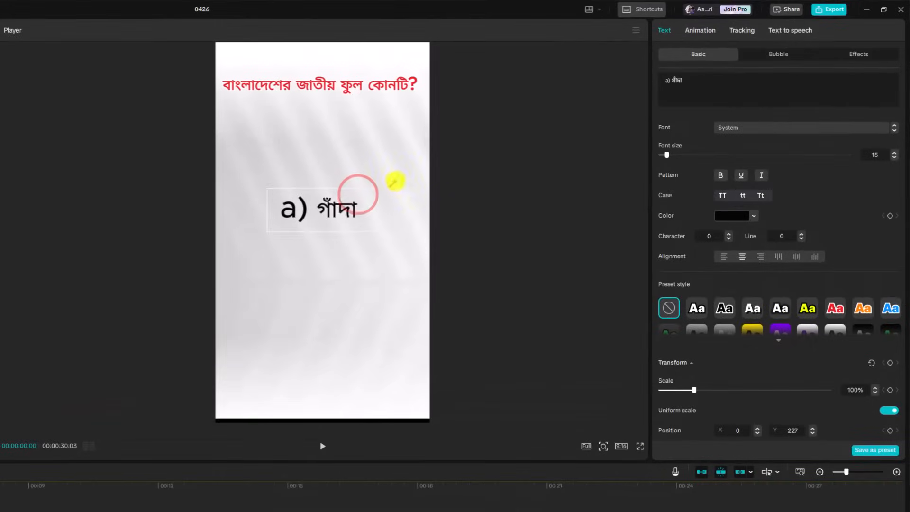
mouse_move(431, 175)
left_mouse_down()
mouse_move(443, 172)
mouse_move(436, 177)
left_mouse_up()
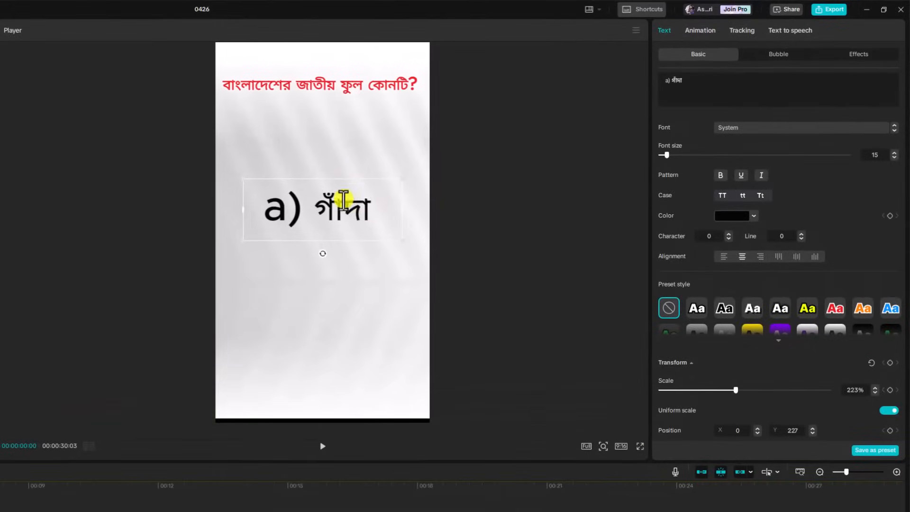
left_click(315, 316)
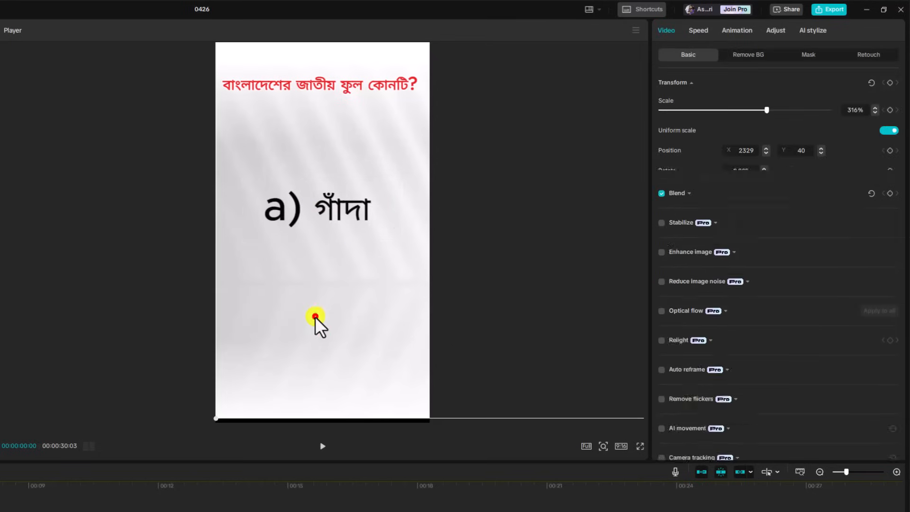
left_click(330, 210)
double_click(323, 210)
left_click(322, 293)
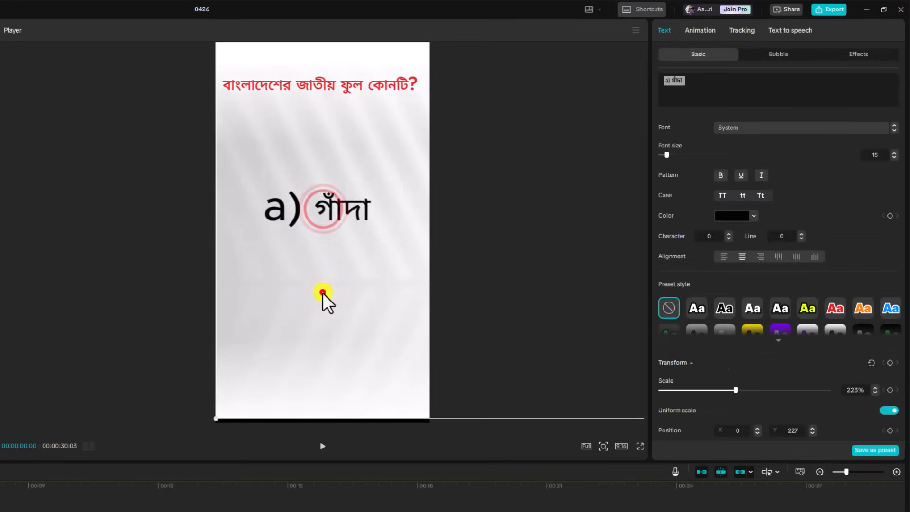
Move the "a) গাঁদা" text to just beneath the question, at about X -276, Y 1006, and make it bold
left_click(323, 208)
left_click_drag(320, 209, 294, 138)
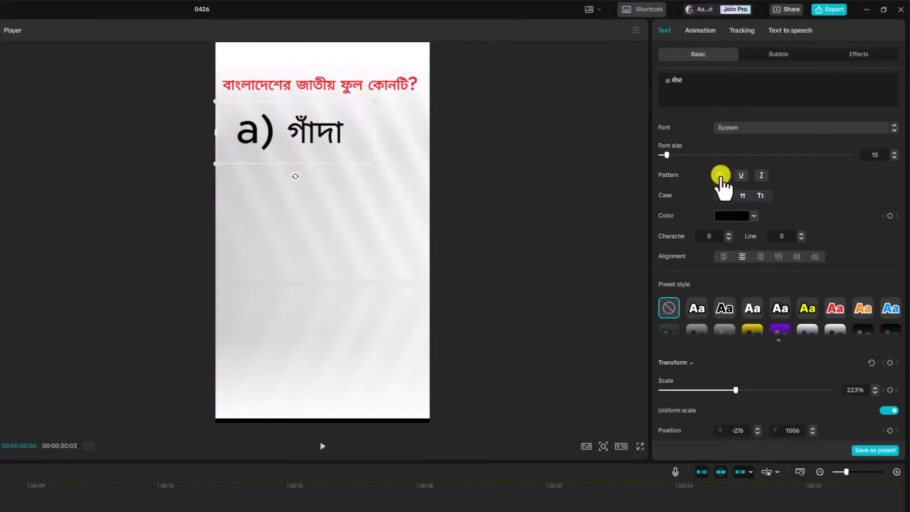
left_click(725, 175)
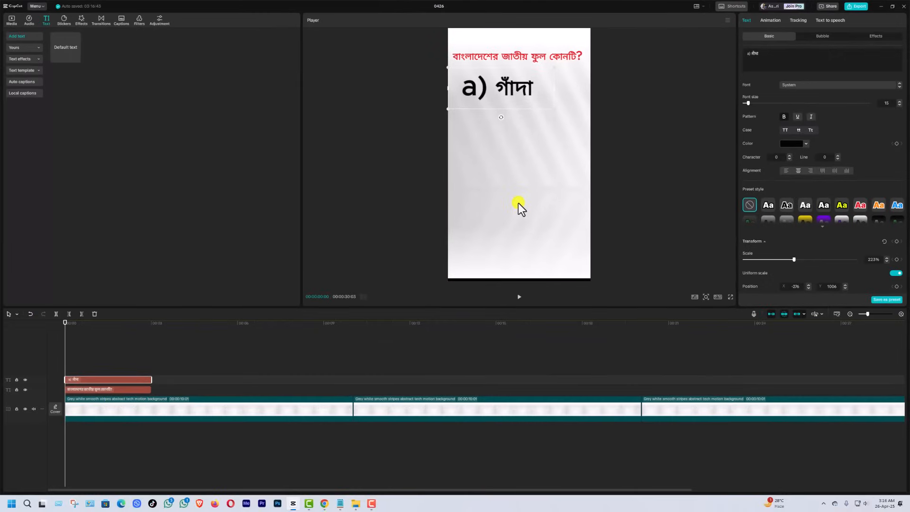
Switch to Notepad, copy the second answer option, "b) গোলাপ", and return to the CapCut timeline
key("alt+Tab")
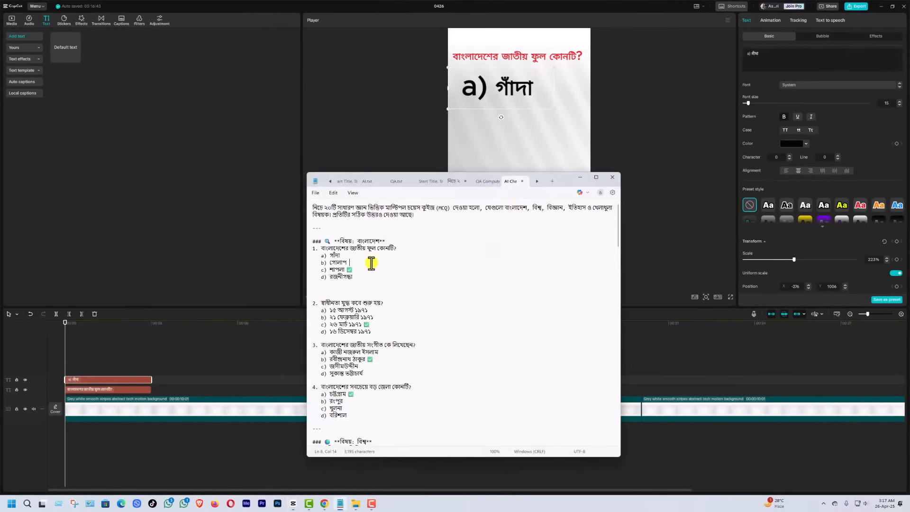
left_click_drag(352, 262, 318, 260)
right_click(330, 261)
left_click(91, 356)
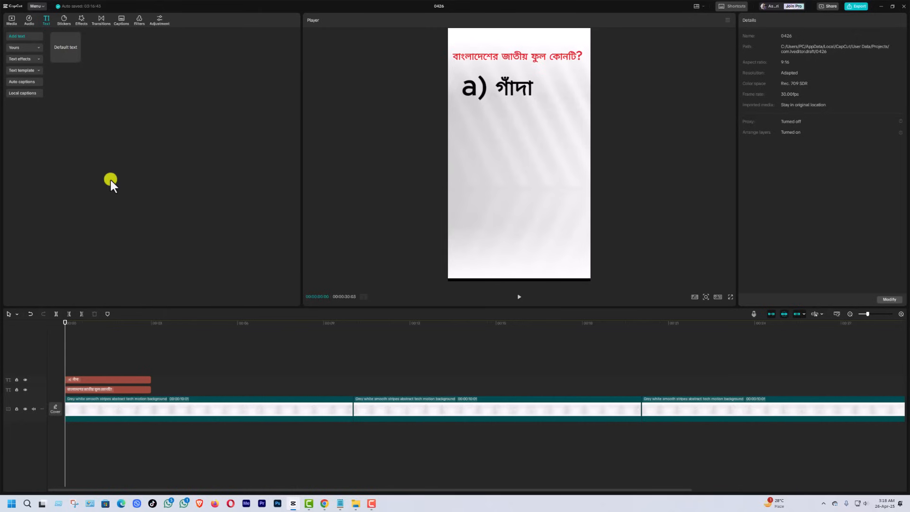
Copy the "a) গাঁদা" text clip and paste three duplicates at the start of the timeline
left_click(84, 380)
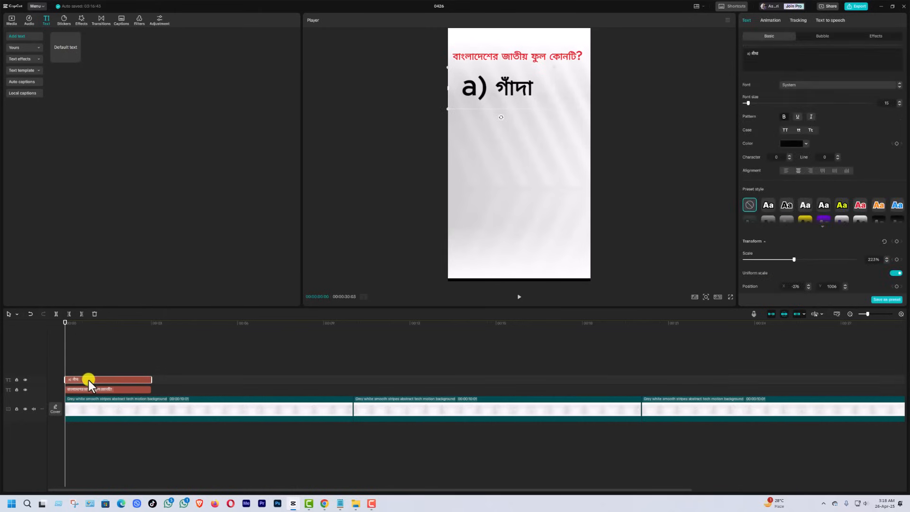
right_click(90, 382)
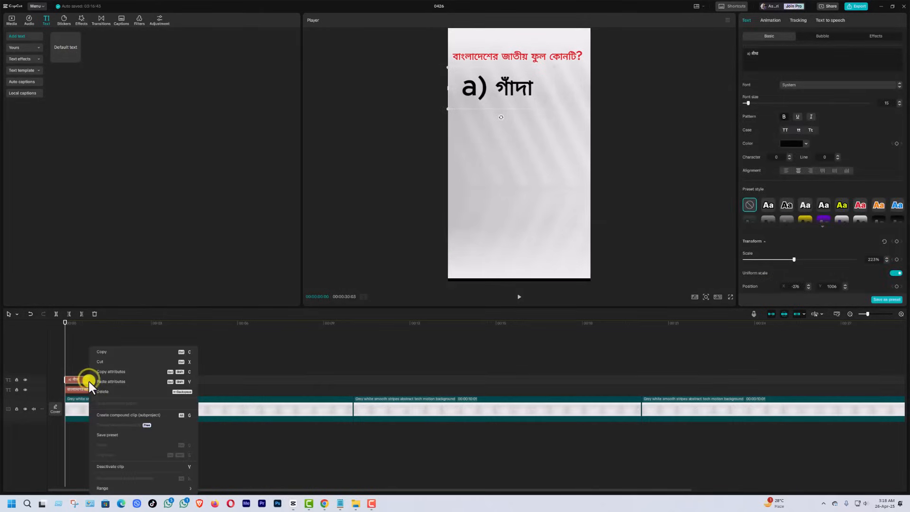
left_click(81, 355)
key("ctrl+v")
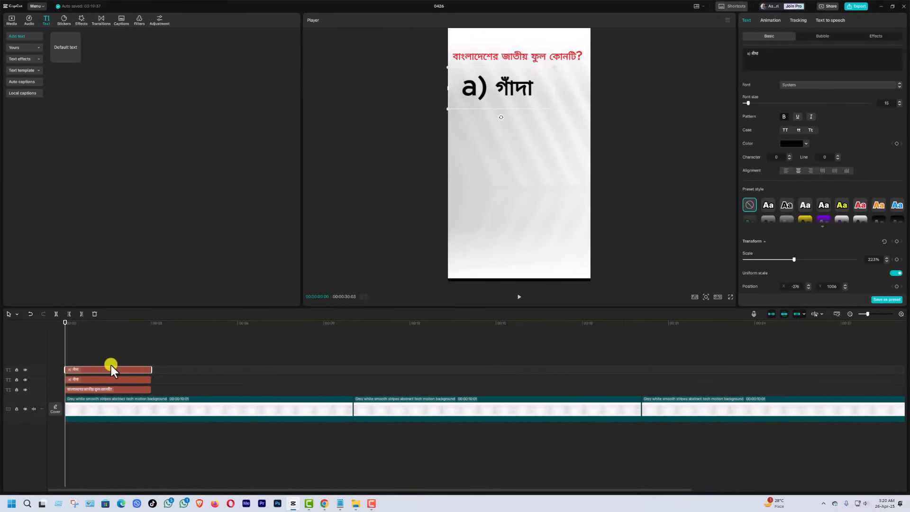
key("ctrl+v")
key("ctrl+v")
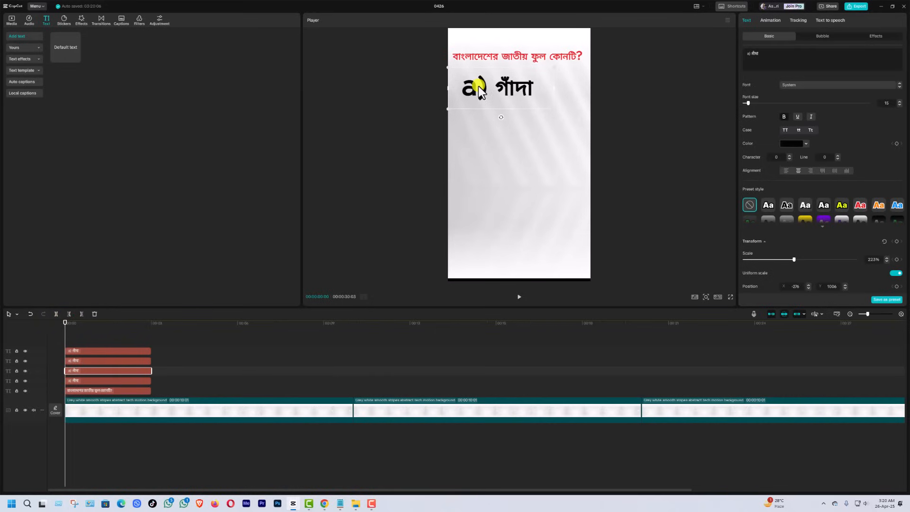
Move the three duplicated option texts into a column beneath the original "a) গাঁদা" text
left_click_drag(486, 87, 485, 116)
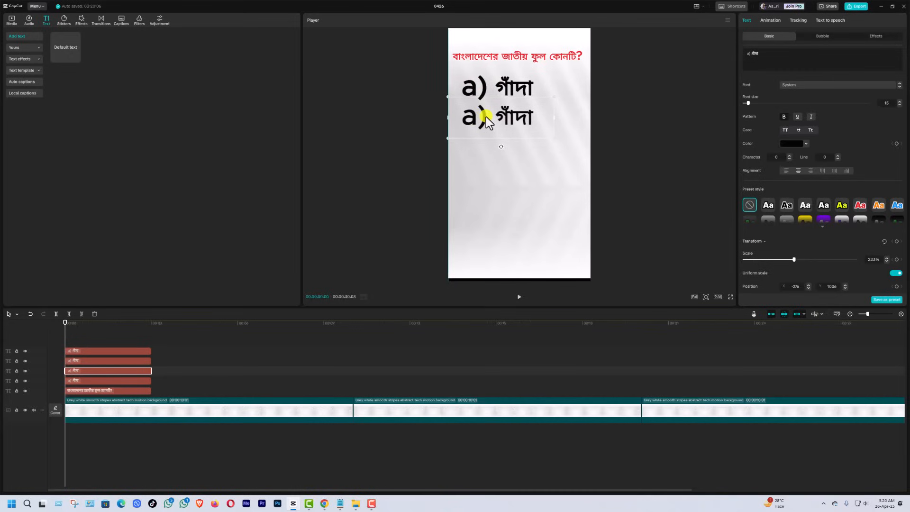
left_click_drag(485, 116, 485, 116)
left_click(95, 359)
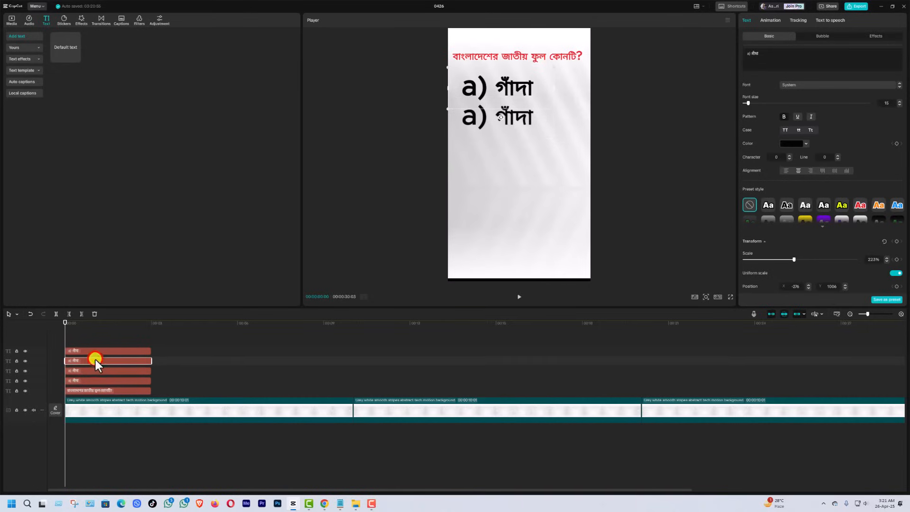
left_click_drag(512, 85, 511, 149)
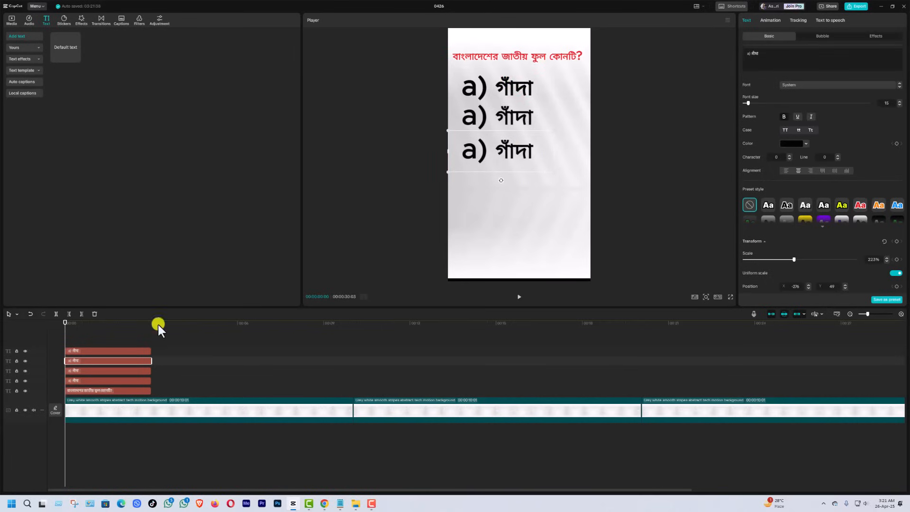
left_click(93, 350)
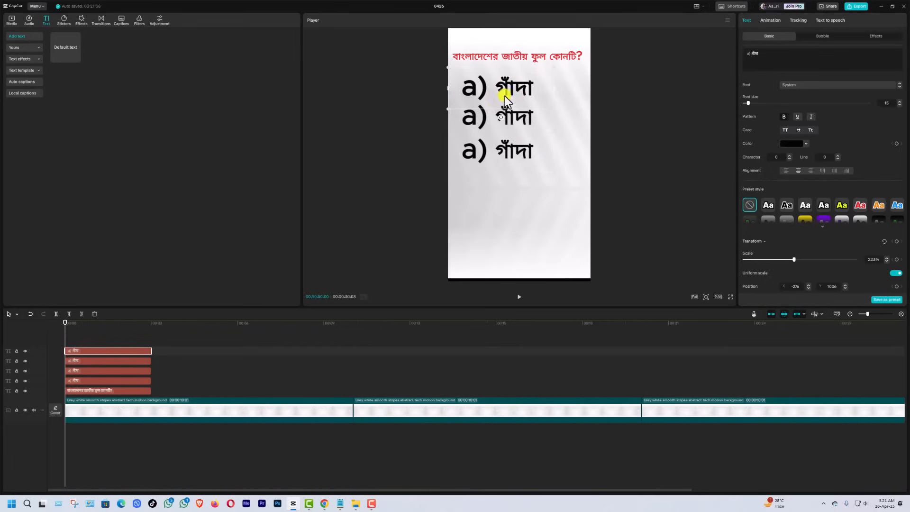
left_click_drag(507, 90, 505, 194)
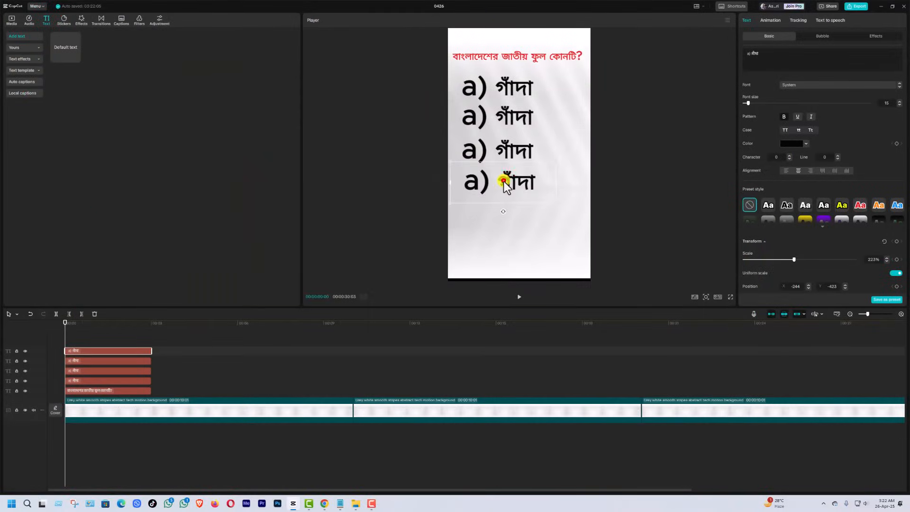
Shift the four option texts downward and space them evenly in a column below the question
left_click_drag(504, 181, 504, 192)
left_click_drag(503, 148, 504, 155)
left_click_drag(500, 118, 499, 124)
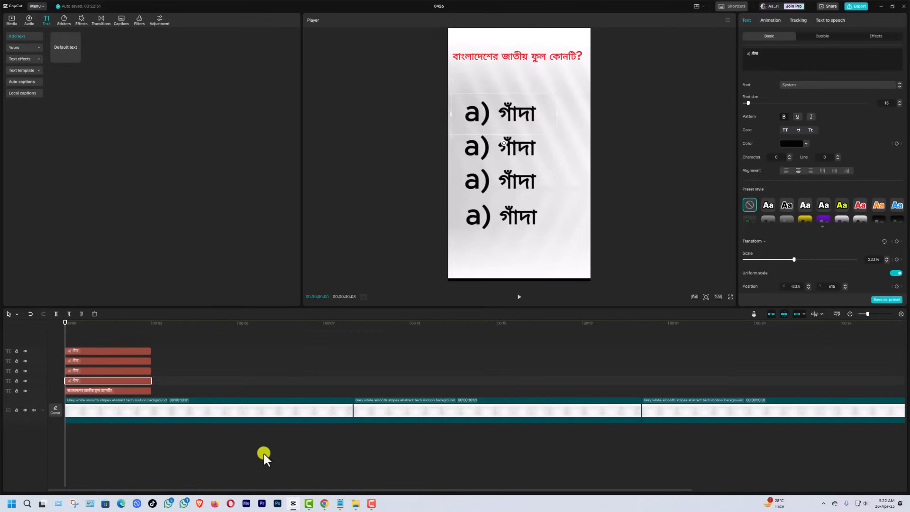
Copy the answer option "b) গোলাপ" from Notepad and replace the second option text in CapCut with it
left_click(340, 503)
right_click(337, 264)
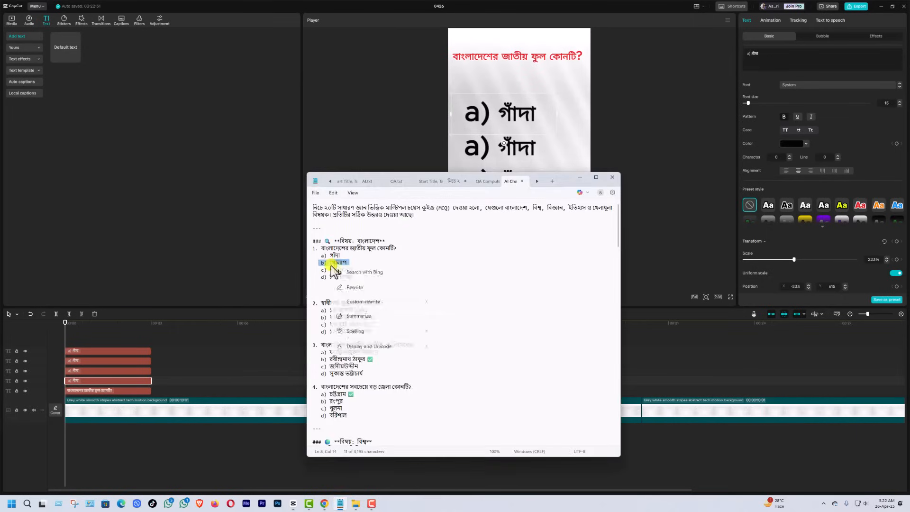
left_click(352, 303)
left_click(516, 143)
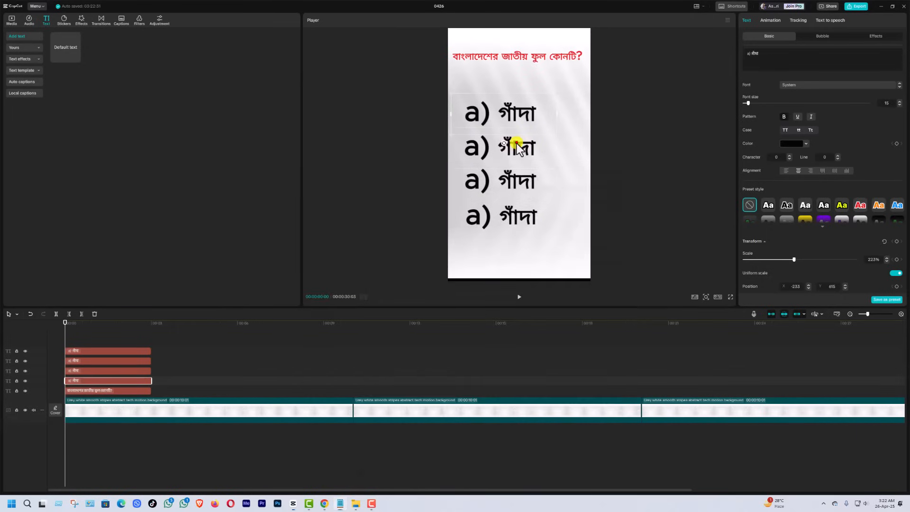
double_click(512, 149)
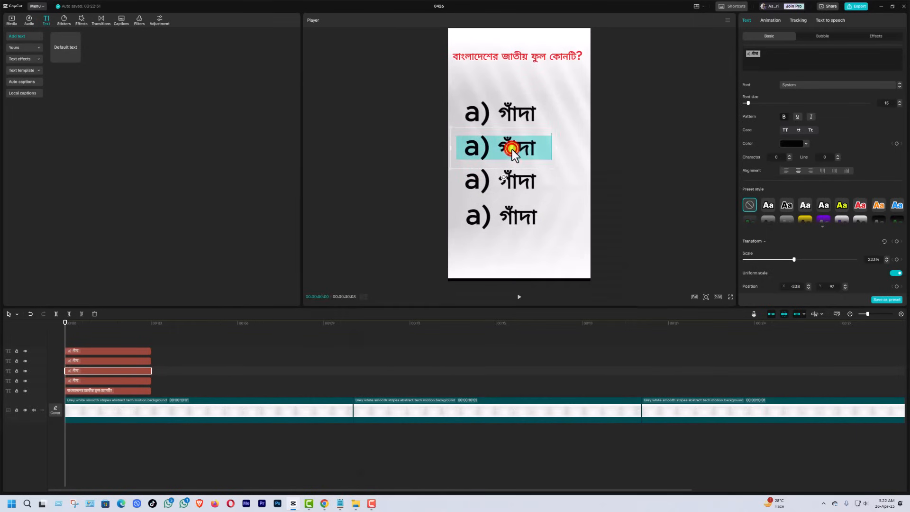
key("ctrl+v")
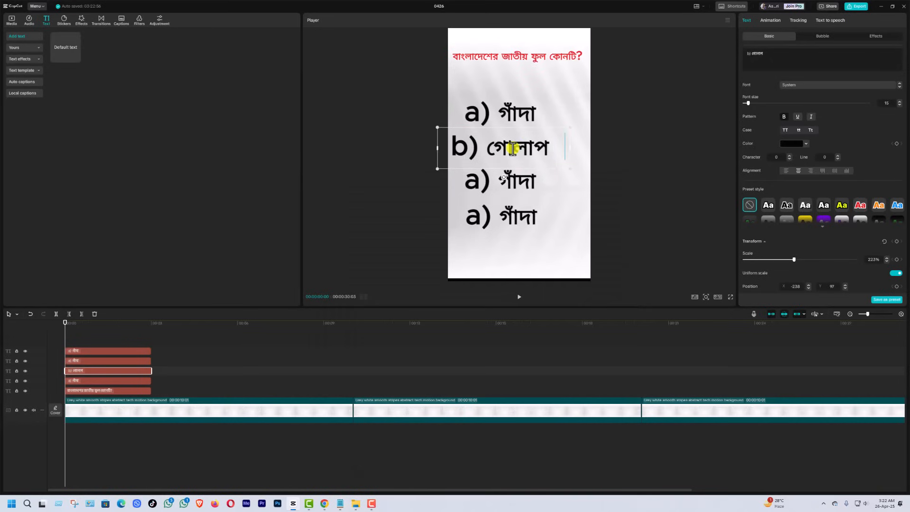
Copy "c) শাপলা" from Notepad and replace the third option text in CapCut with it
key("alt+Tab")
left_click_drag(314, 270, 346, 270)
right_click(338, 272)
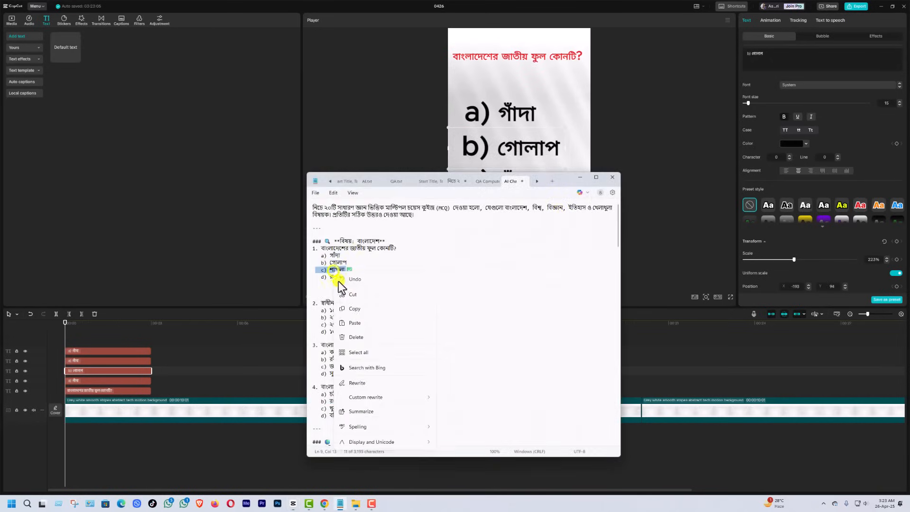
left_click(351, 308)
key("alt+Tab")
double_click(516, 188)
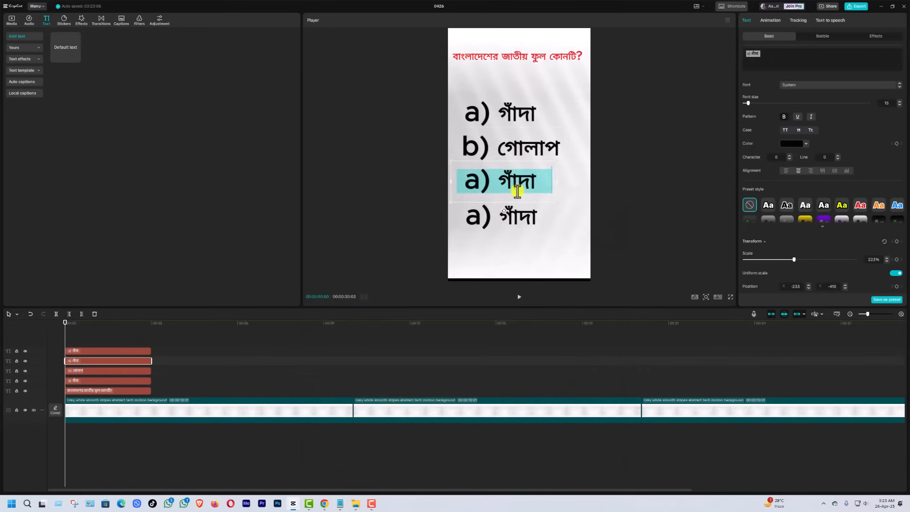
key("ctrl+v")
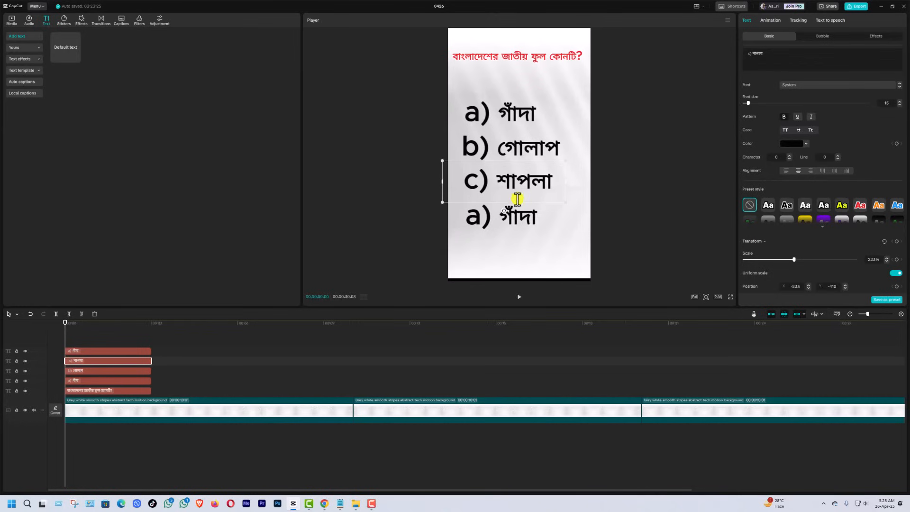
Replace the fourth option text with "d) রজনীগন্ধা"
left_click(517, 213)
double_click(518, 218)
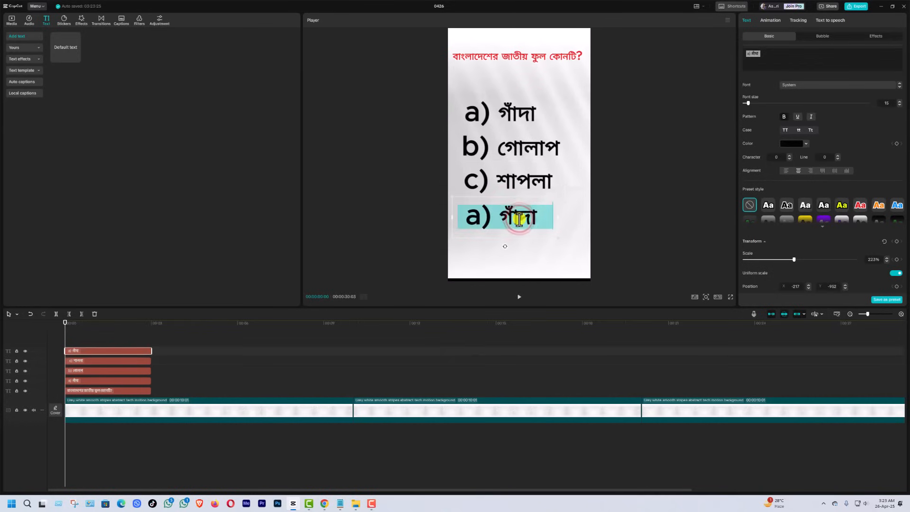
key("ctrl+v")
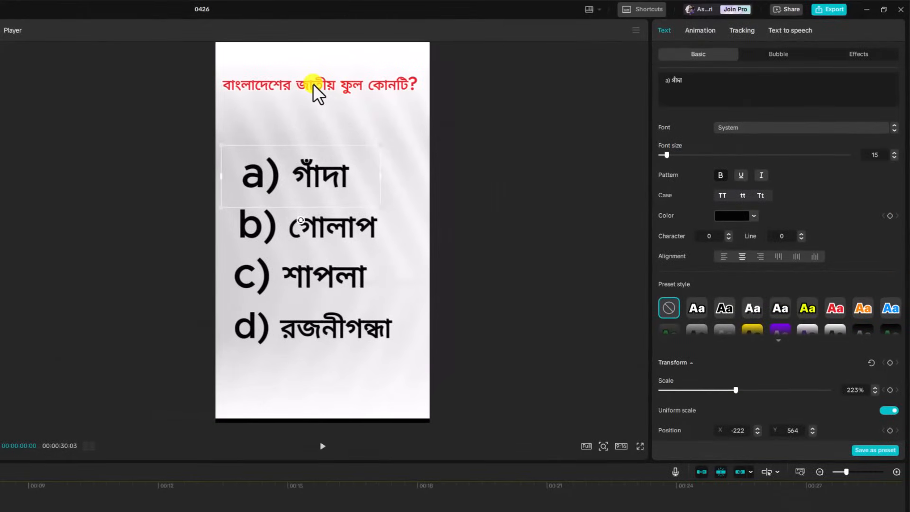
Break the question after "বাংলাদেশের" into two lines and enlarge it to about 160% across the top of the frame
double_click(313, 88)
left_click(311, 86)
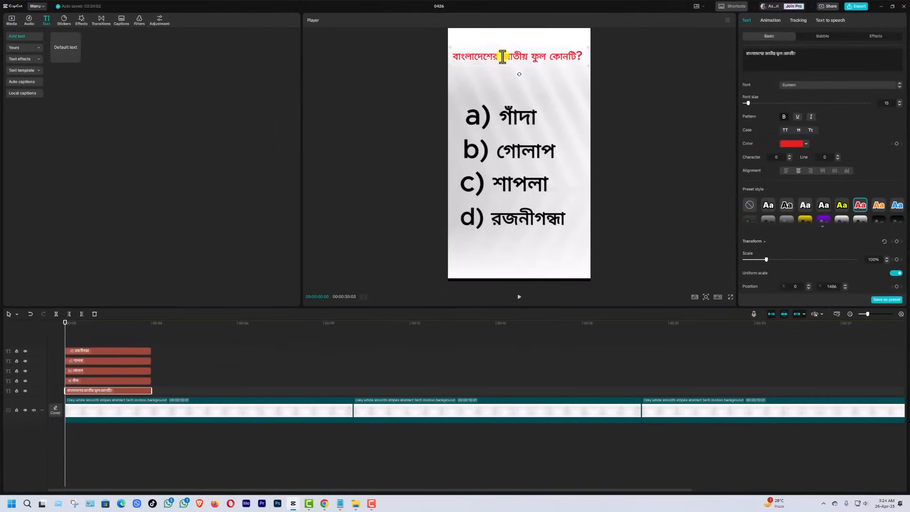
key("Return")
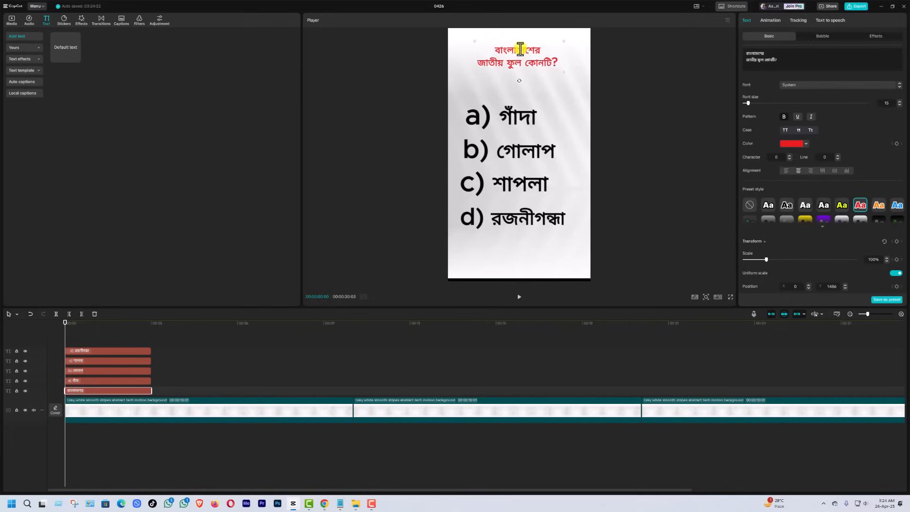
left_click_drag(472, 41, 444, 27)
left_click_drag(511, 66, 558, 76)
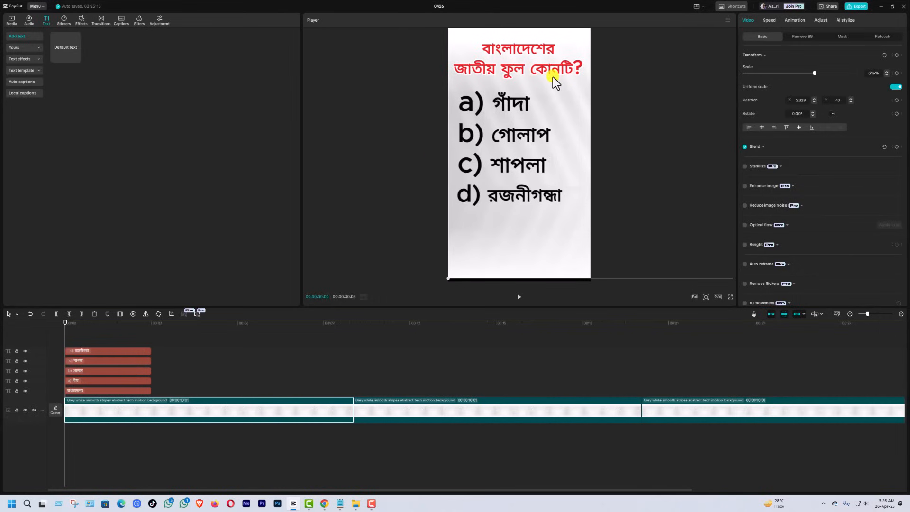
Preview the timeline and extend the question text clip to end at about 22 seconds
left_click(105, 393)
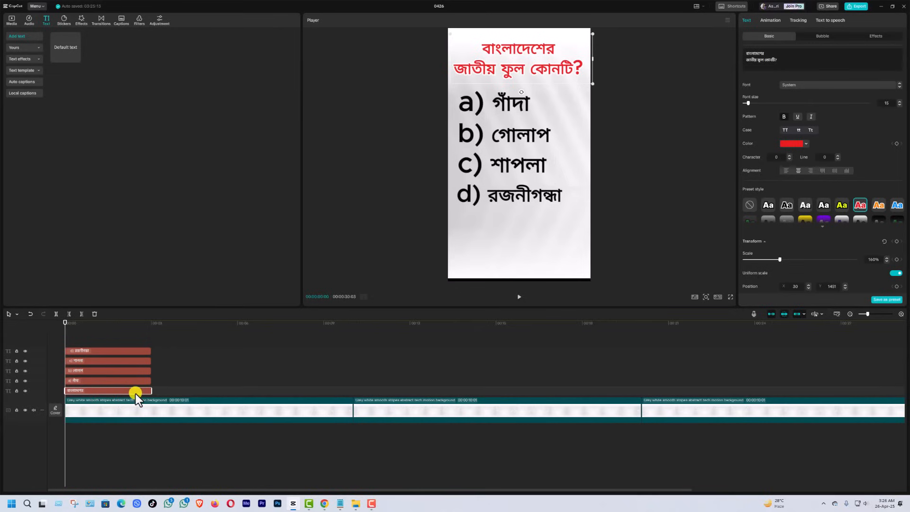
key("space")
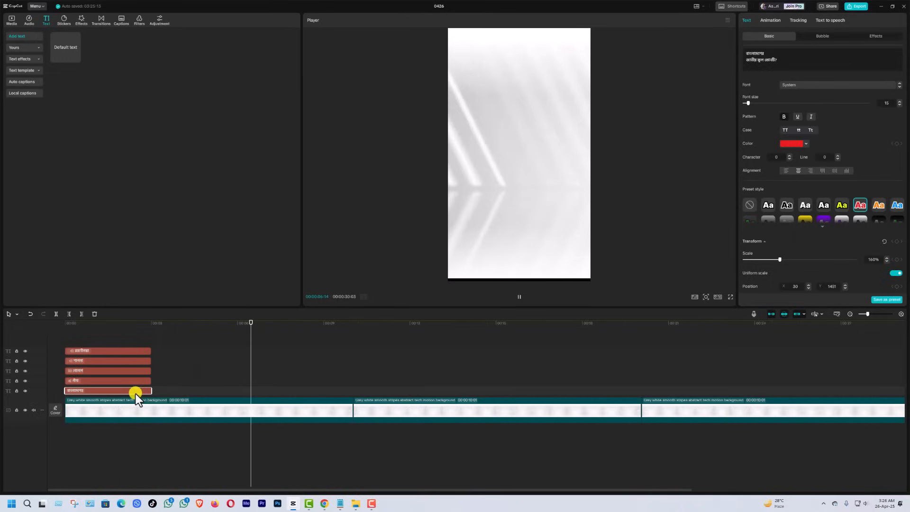
left_click(133, 394)
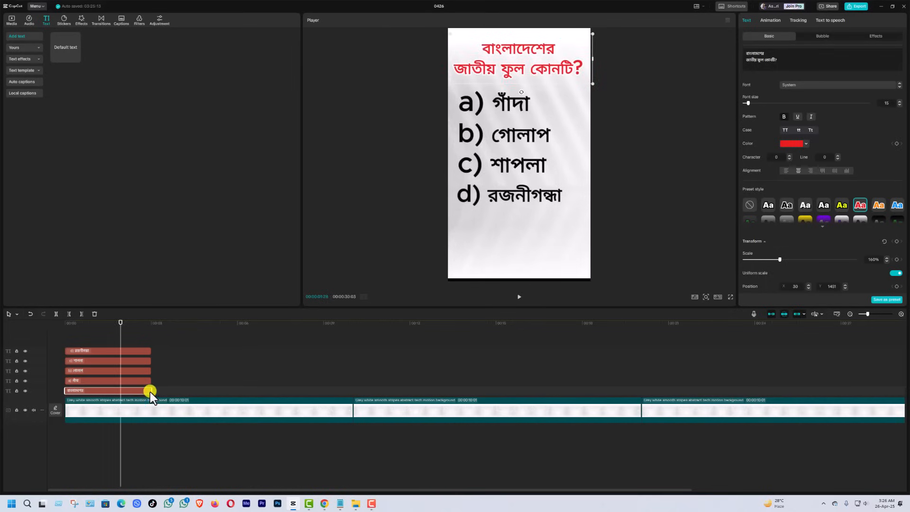
left_click_drag(149, 392, 691, 397)
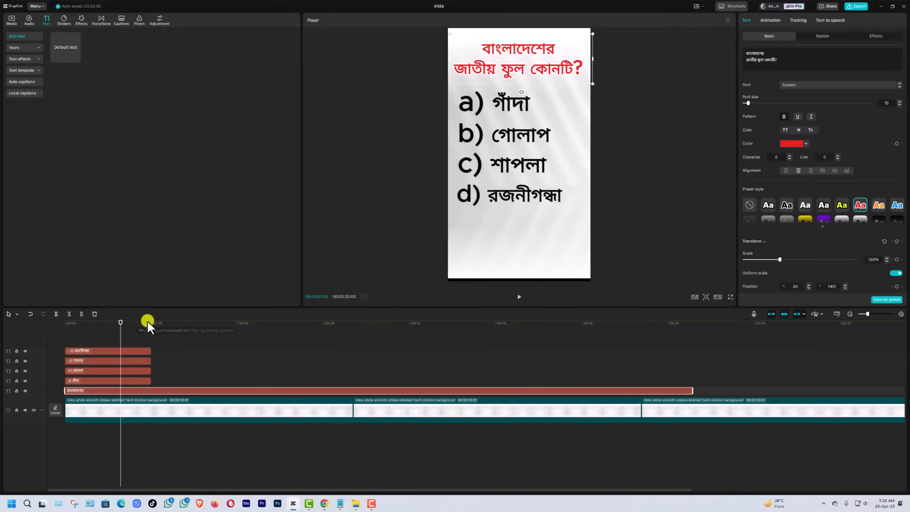
Play the question from the start, and move all four option clips together to start at about 13 seconds
left_click_drag(114, 327, 54, 323)
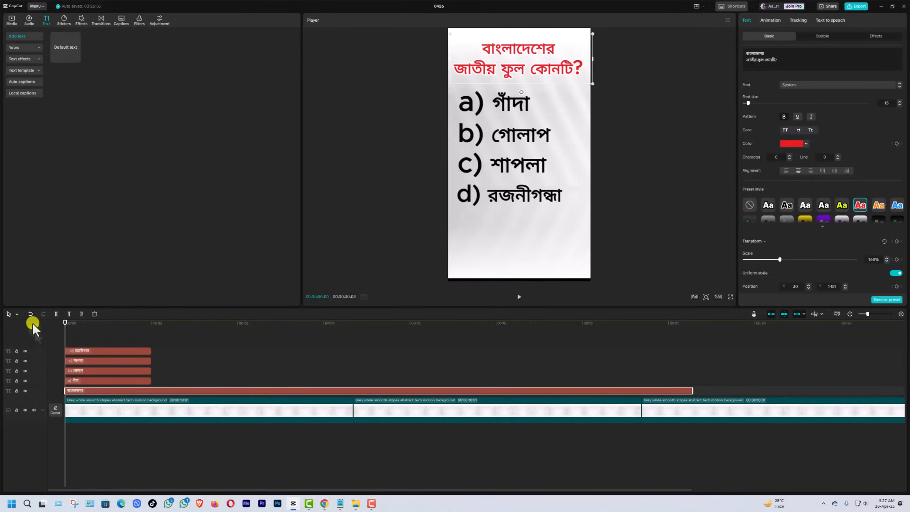
key("space")
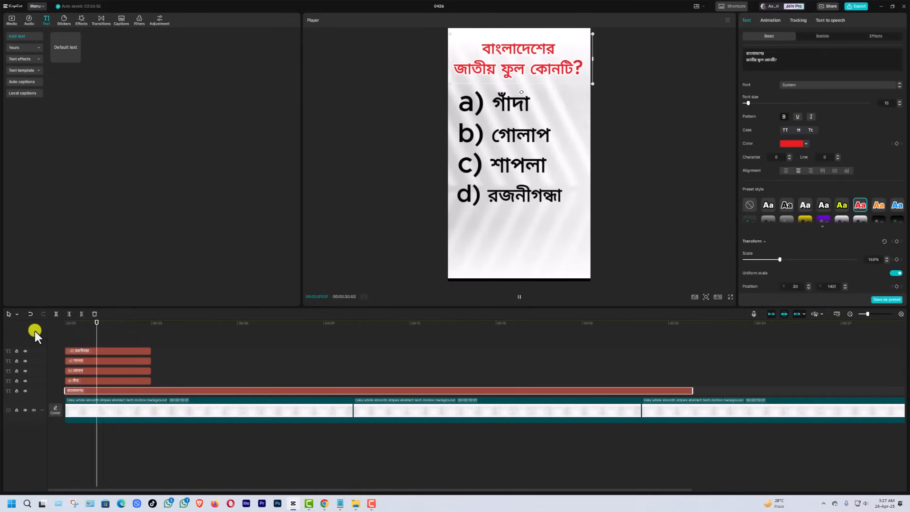
key("space")
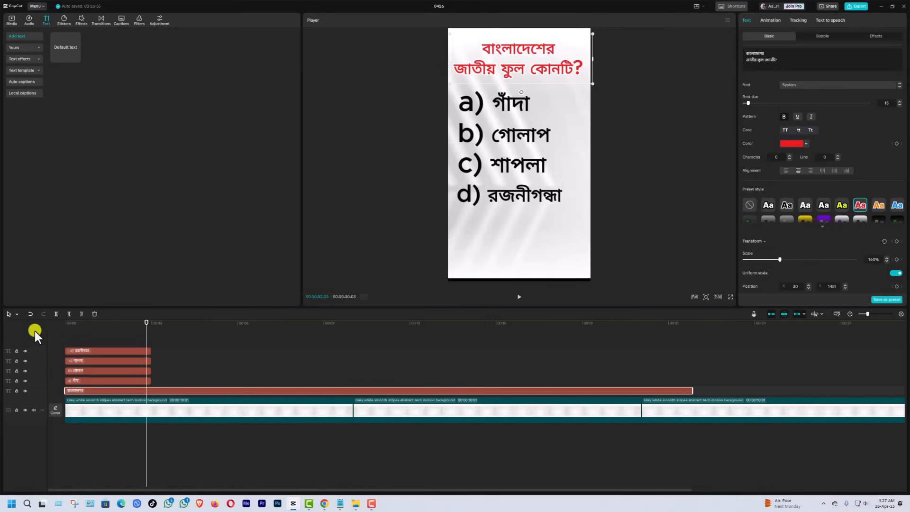
left_click_drag(184, 341, 496, 350)
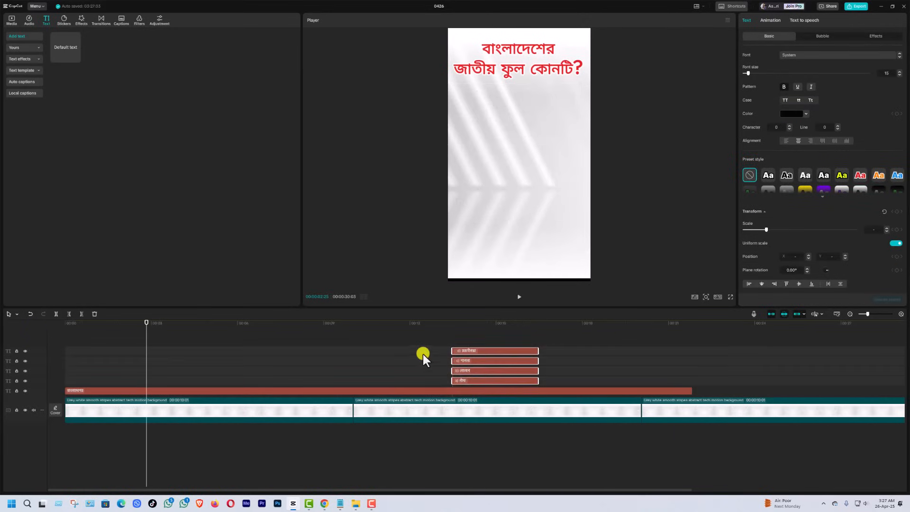
left_click(414, 364)
Move the "a) গাঁদা" clip to start at about 2 seconds, timing it against playback of the question
left_click_drag(468, 382, 144, 380)
left_click(107, 326)
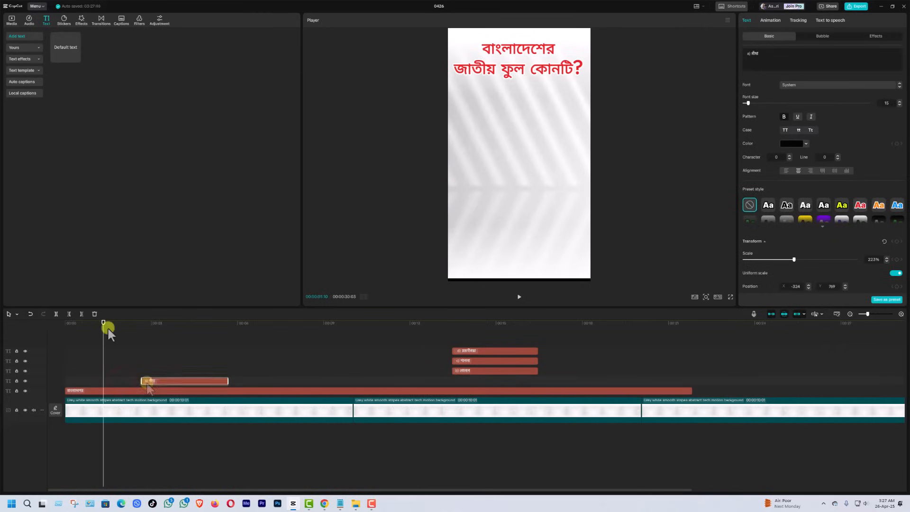
left_click_drag(107, 326, 60, 327)
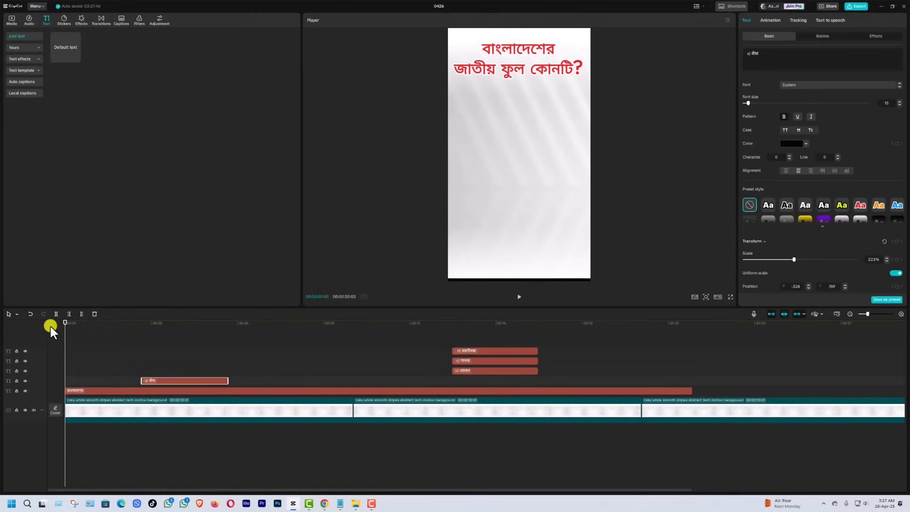
key("space")
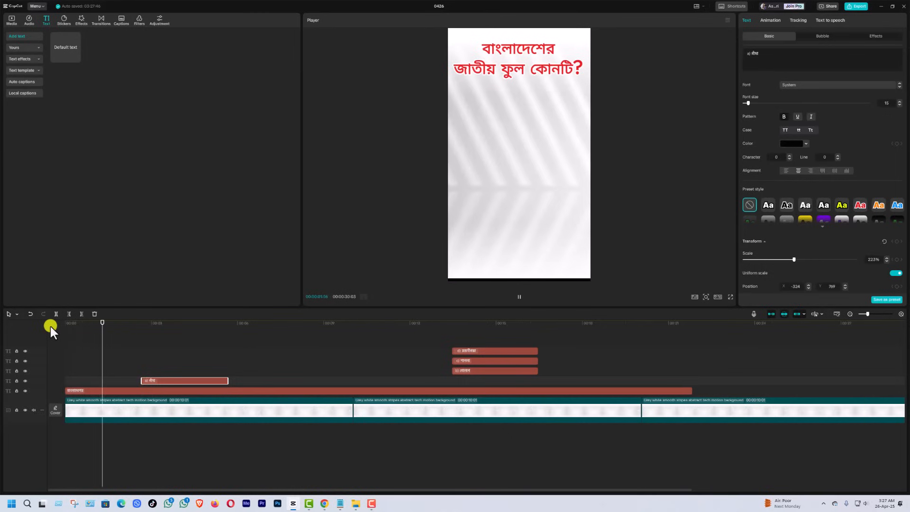
key("space")
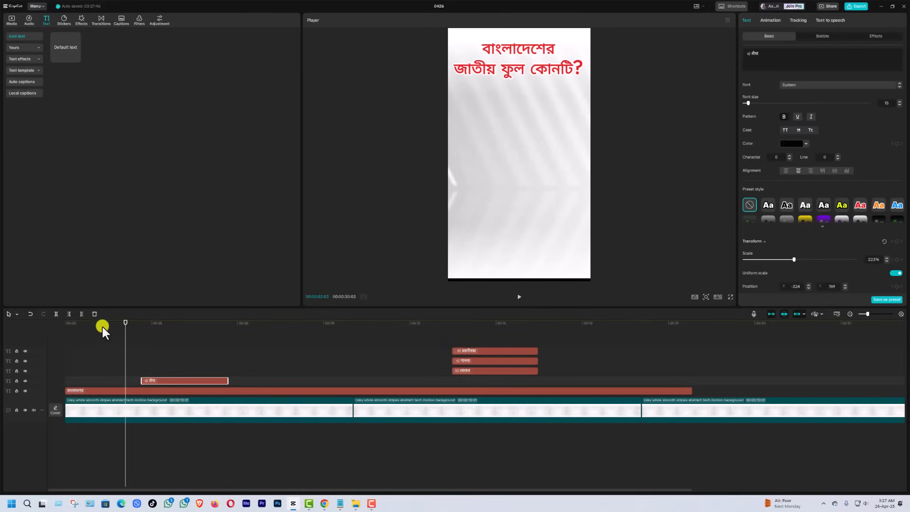
left_click_drag(175, 385, 158, 386)
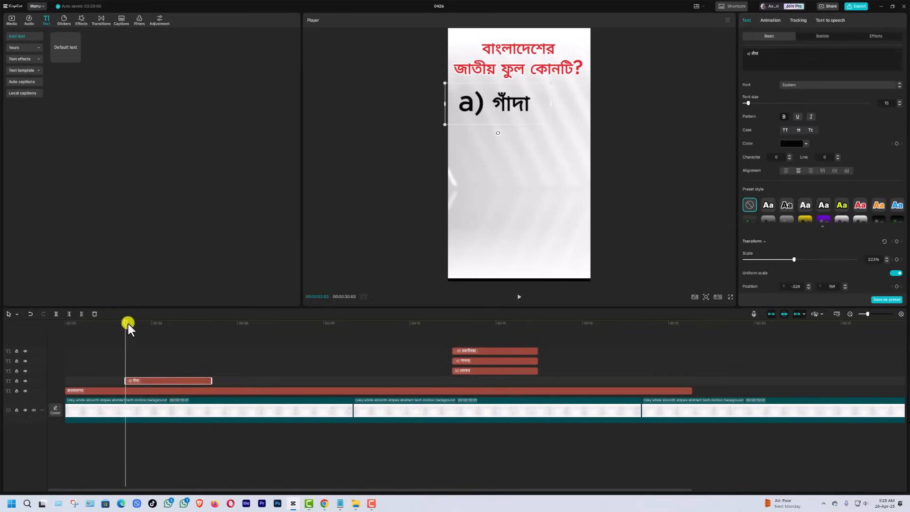
Play the video from the start and move the "b) গোলাপ" clip to start at about 3.5 seconds
left_click_drag(128, 323, 30, 329)
key("space")
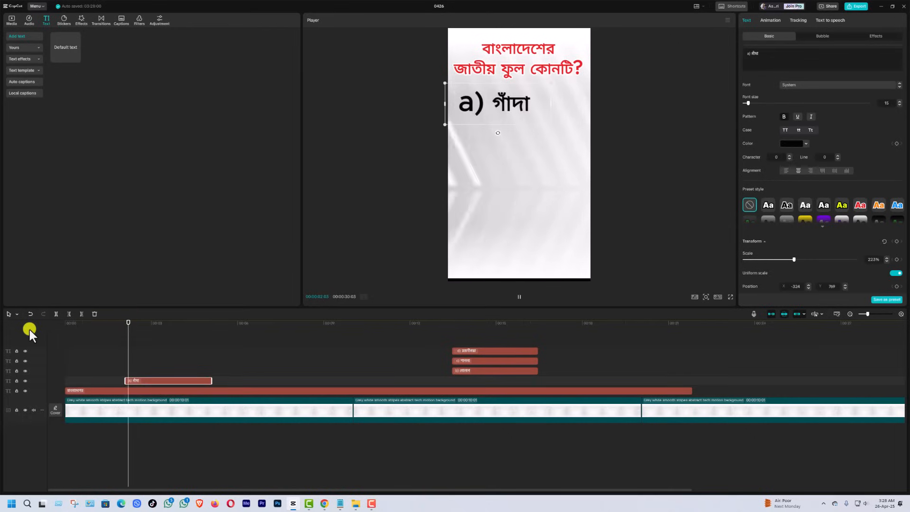
key("space")
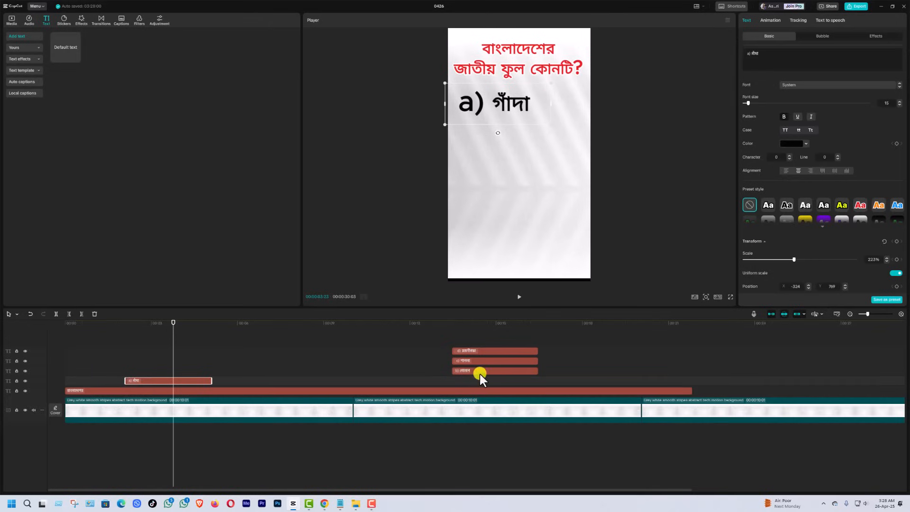
left_click_drag(479, 373, 195, 376)
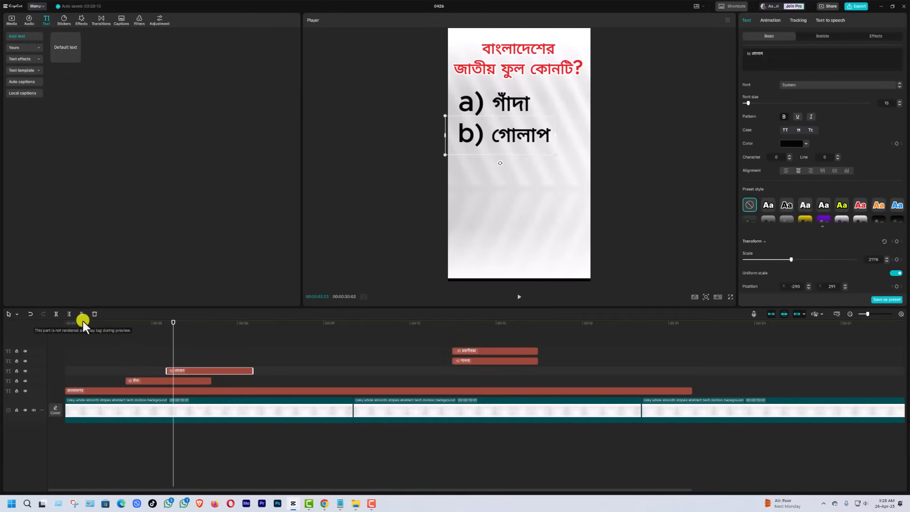
Play the first two options and move the "c) শাপলা" clip to start at about 5 seconds
left_click_drag(82, 321, 17, 317)
key("space")
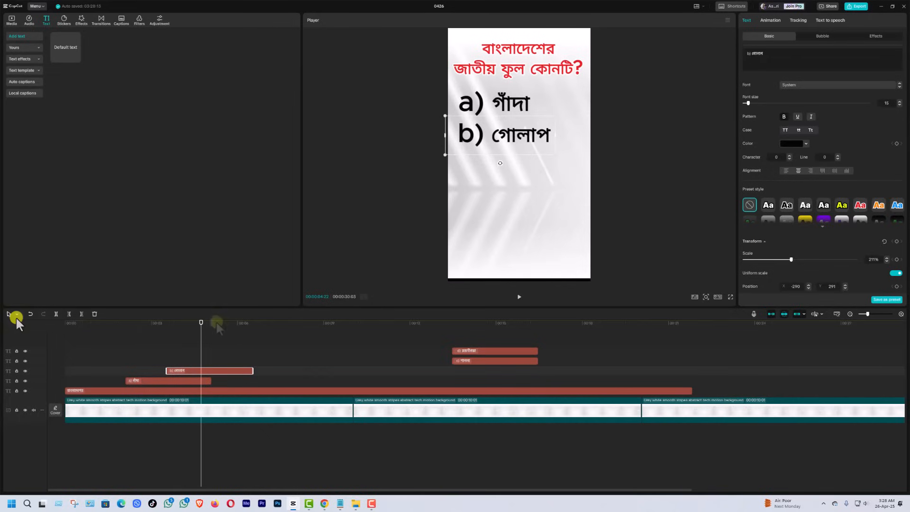
left_click_drag(469, 363, 283, 358)
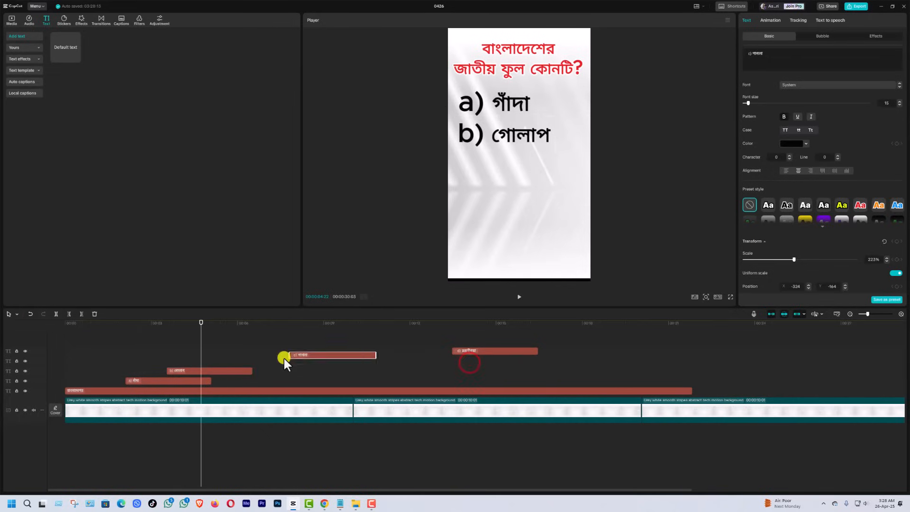
left_click_drag(225, 360, 221, 365)
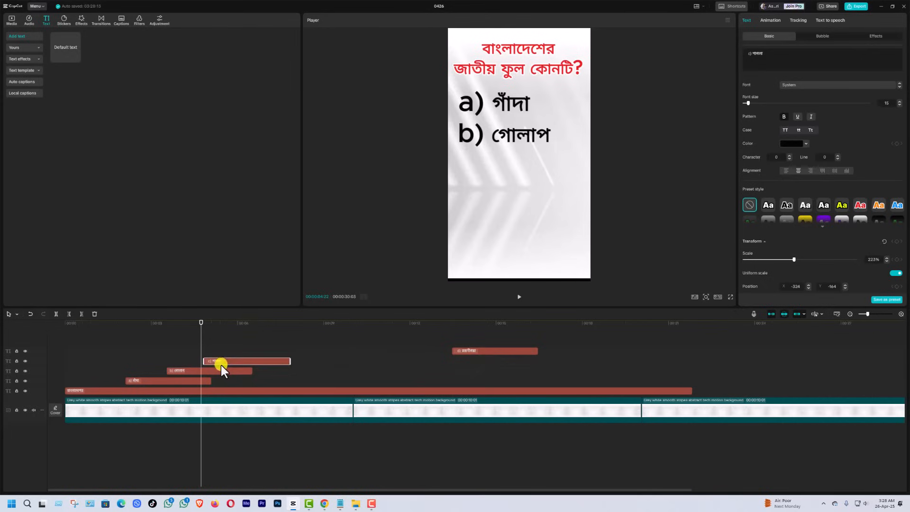
Move the "d) রজনীগন্ধা" clip to start at about 6.5 seconds and play back the staggered options
left_click(114, 324)
key("space")
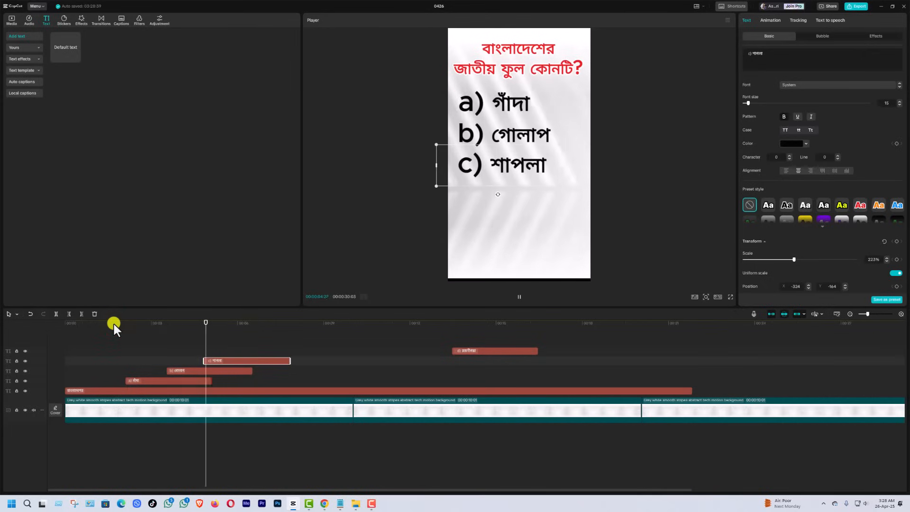
key("space")
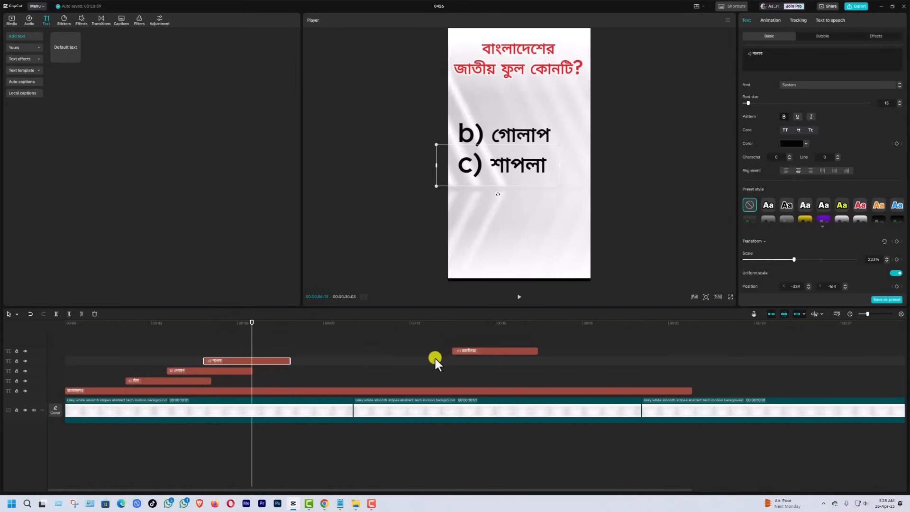
left_click_drag(472, 352, 3, 324)
key("space")
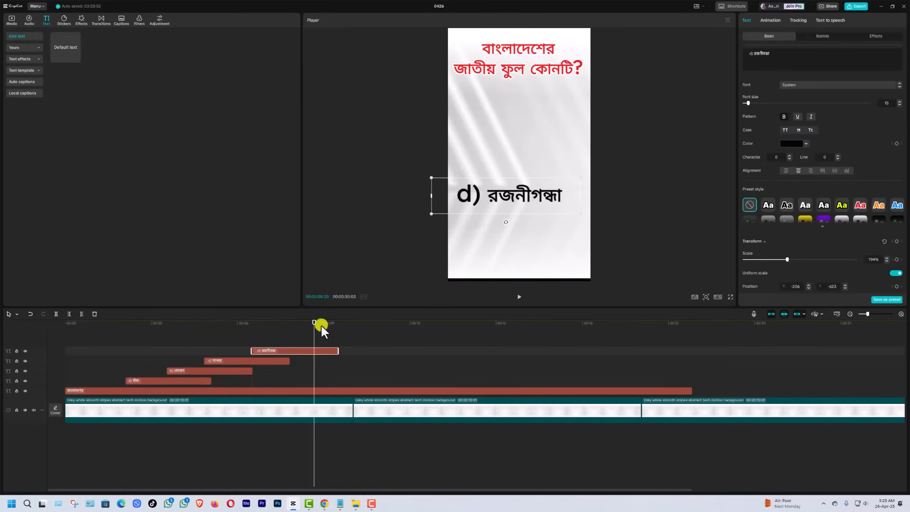
left_click_drag(314, 323, 193, 332)
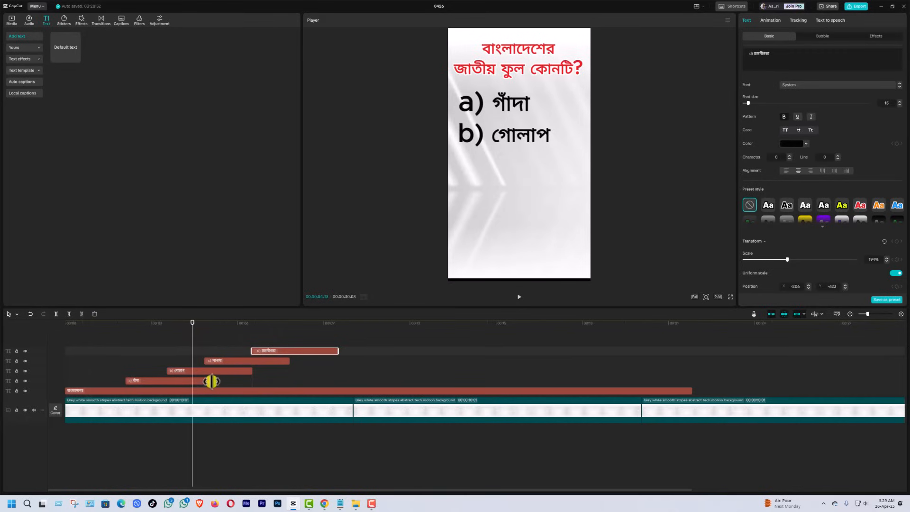
Extend all four answer option clips to end with the question clip at about 22 seconds, and play the video from the start
left_click_drag(212, 381, 691, 419)
left_click_drag(243, 368, 621, 368)
left_click_drag(621, 368, 692, 374)
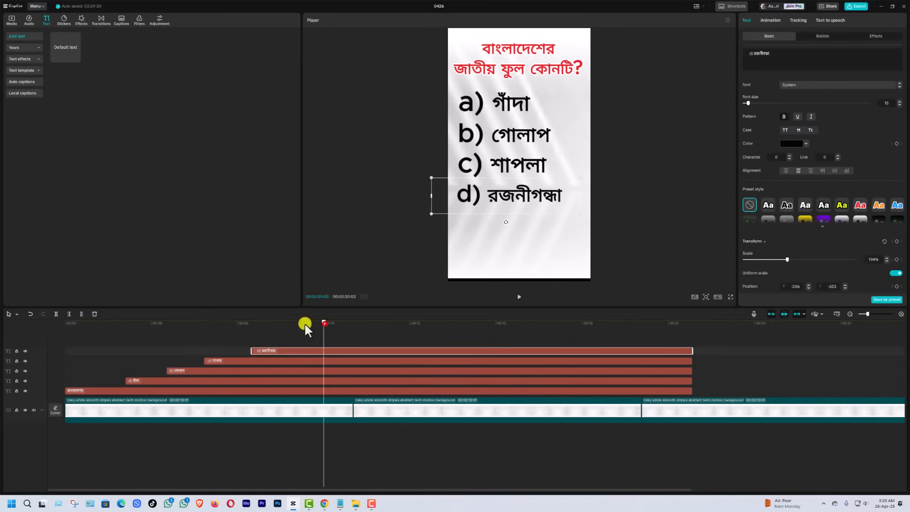
left_click_drag(305, 324, 22, 314)
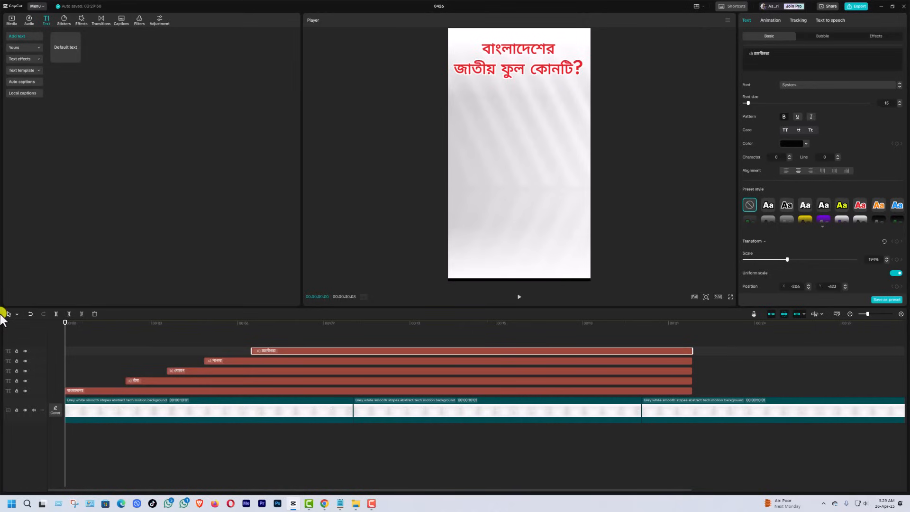
key("space")
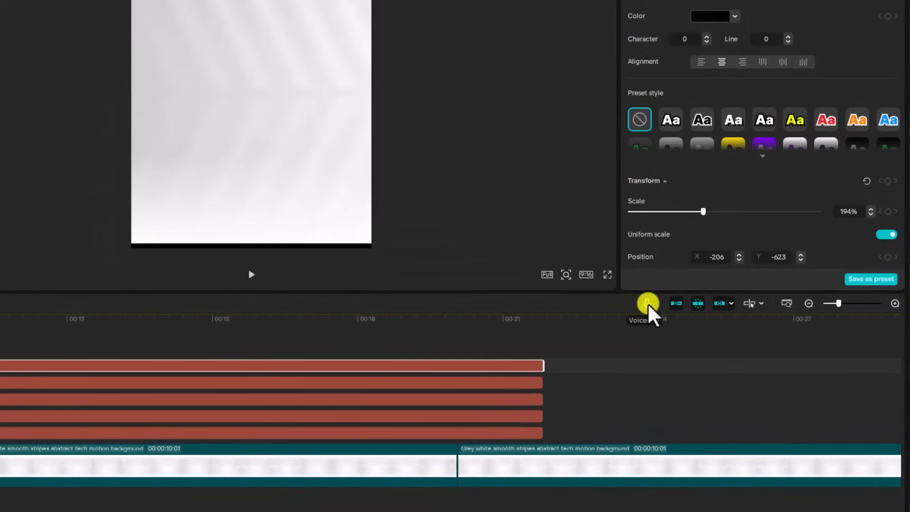
Record a voiceover for the question and answer options, and play it back from the start of the timeline
left_click(648, 302)
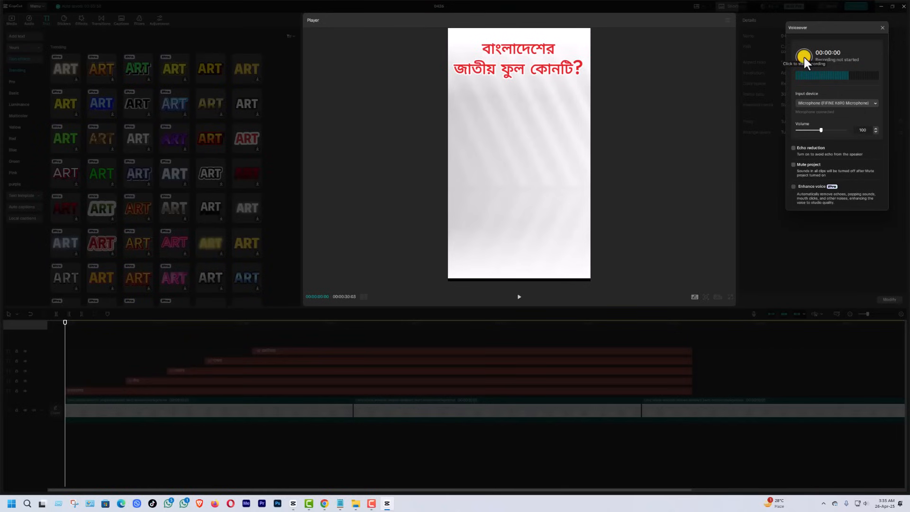
left_click(804, 57)
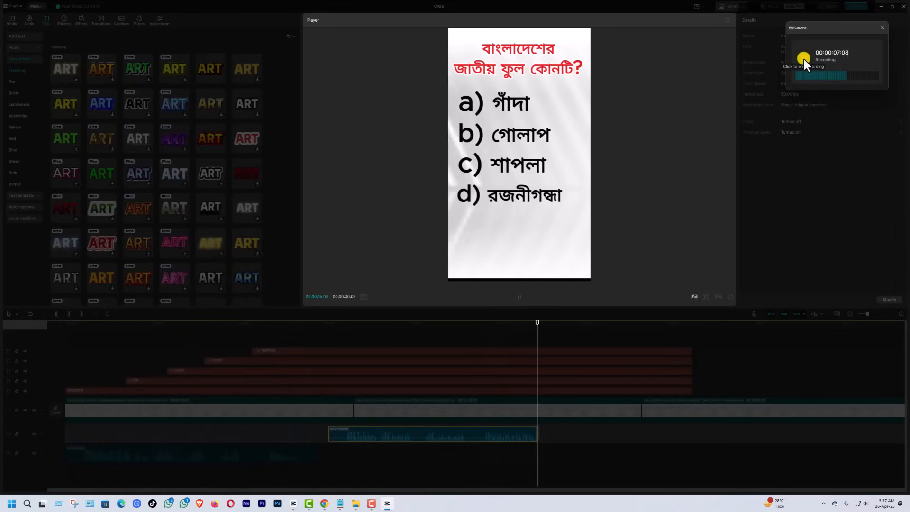
left_click(803, 58)
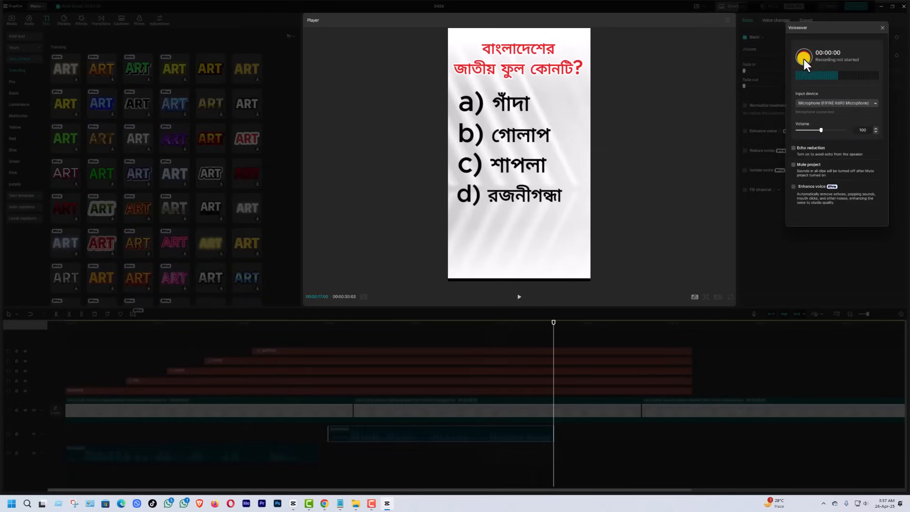
left_click(883, 25)
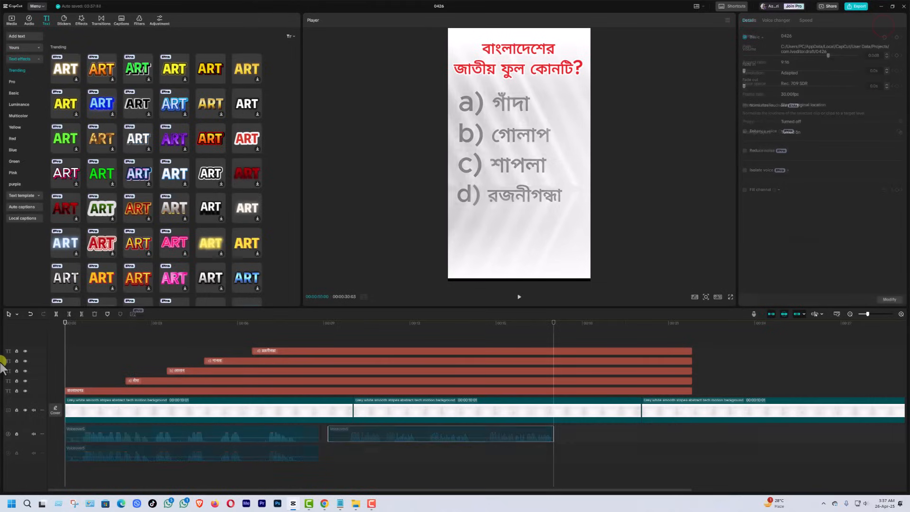
key("space")
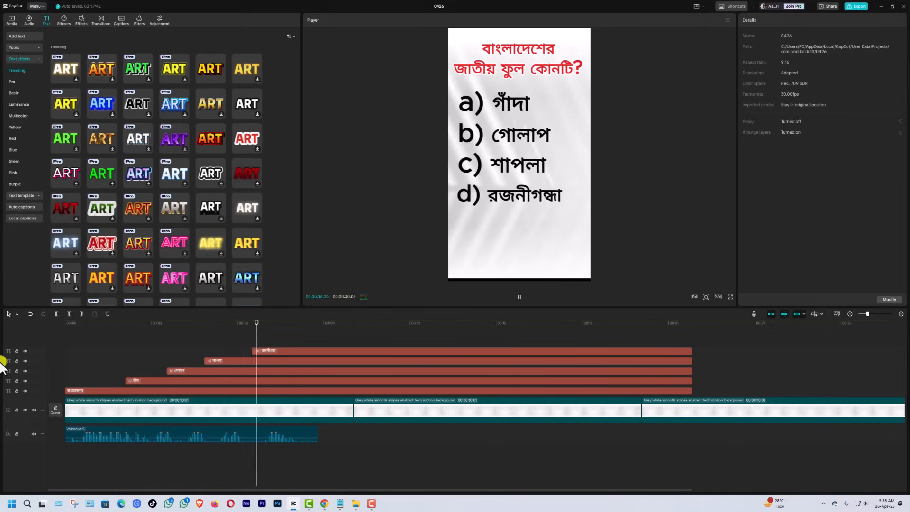
key("space")
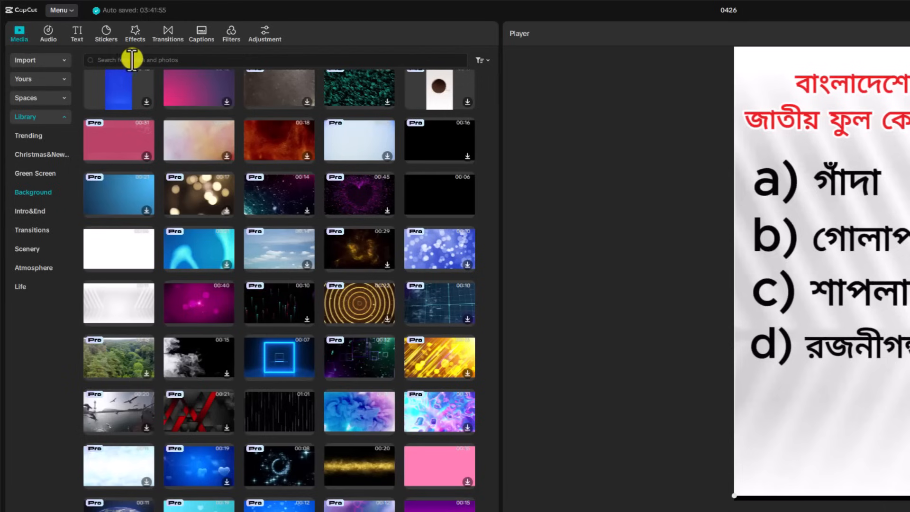
Search the stock media library for "countdown" and preview several timer and number countdown clips
left_click(149, 59)
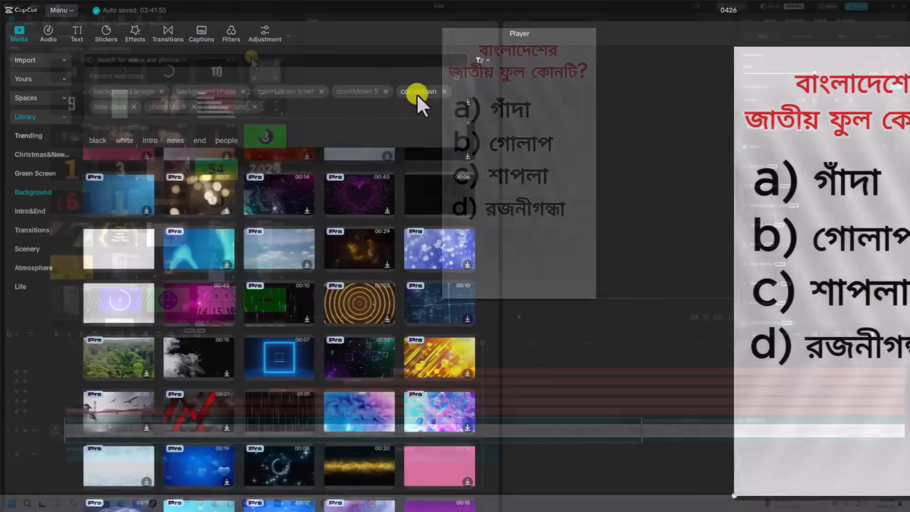
left_click(419, 91)
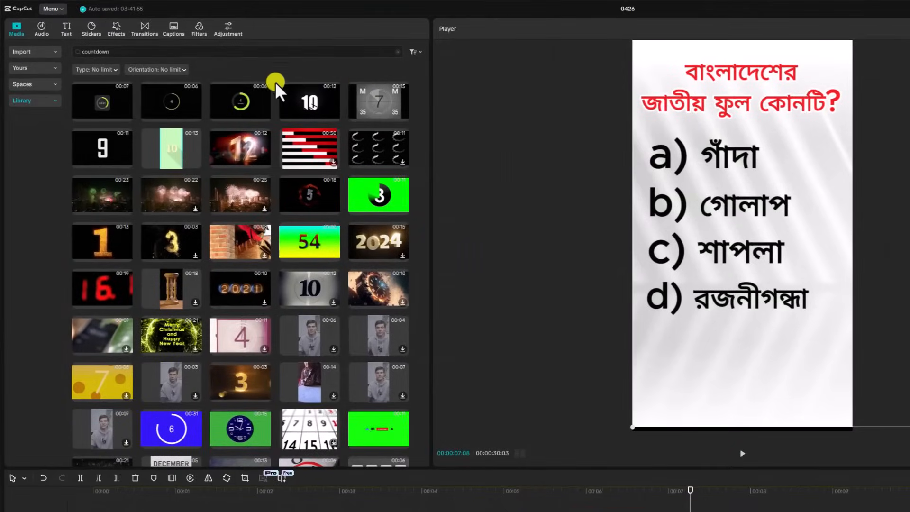
left_click(110, 98)
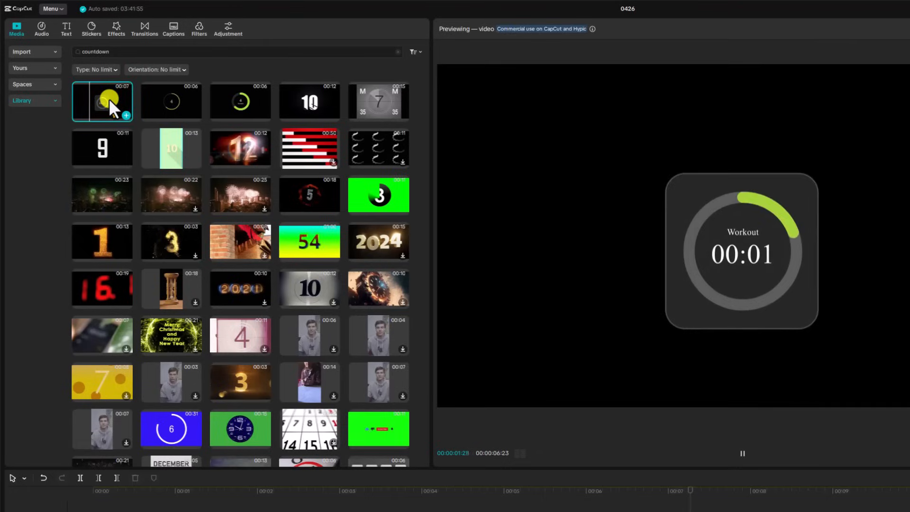
left_click(312, 99)
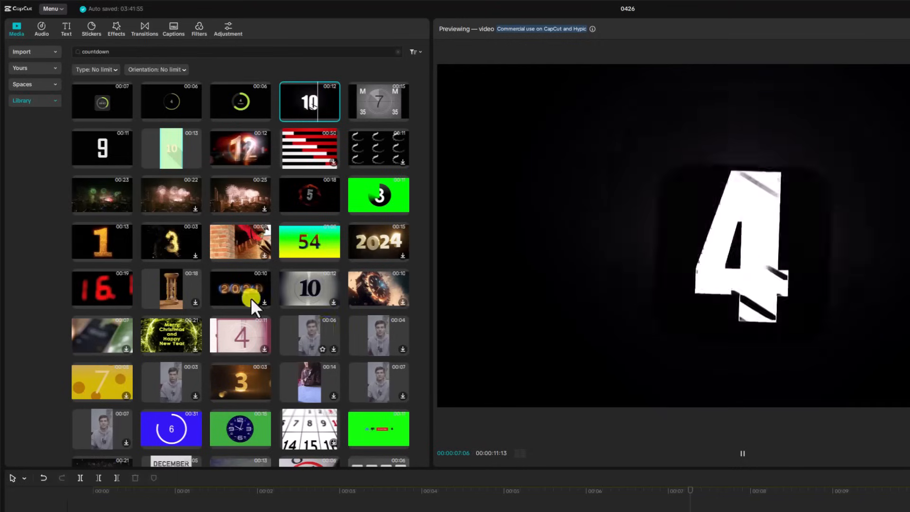
left_click(175, 246)
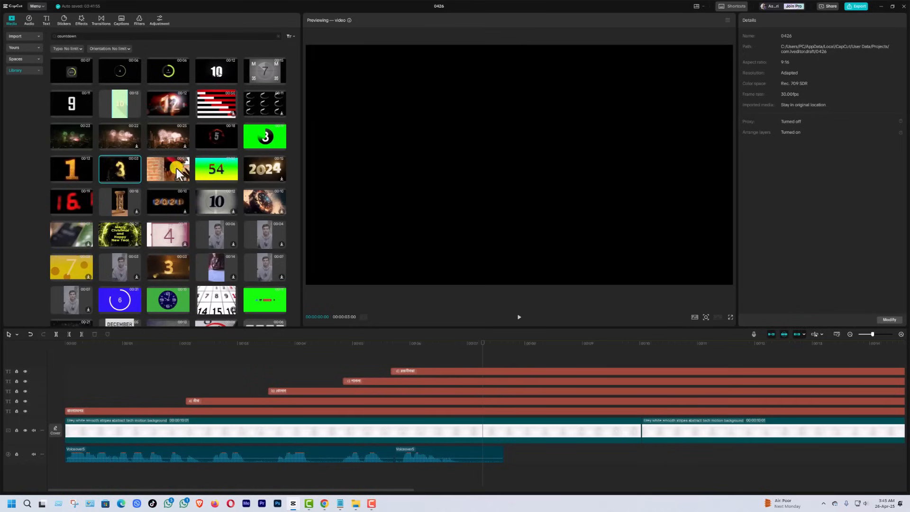
left_click(258, 140)
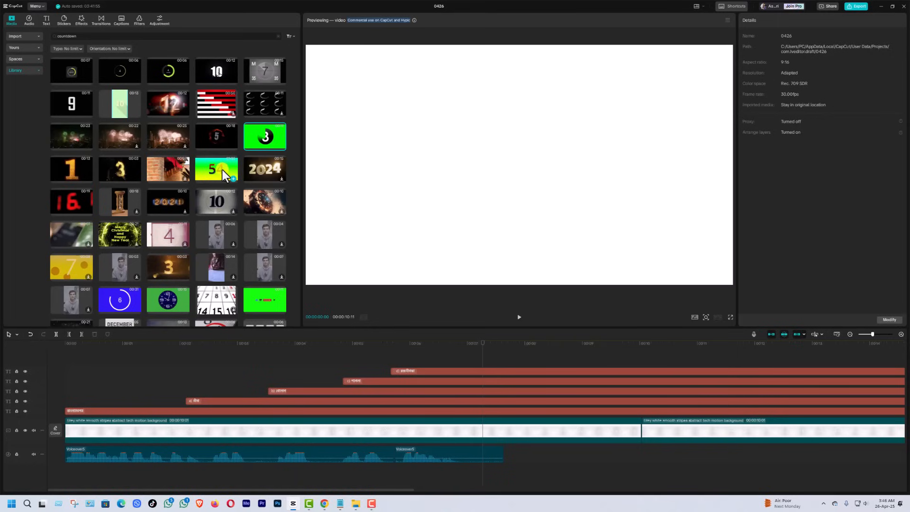
Preview the blue clock green-screen clip and add it on a track above the option texts at about 7 seconds
left_click(168, 301)
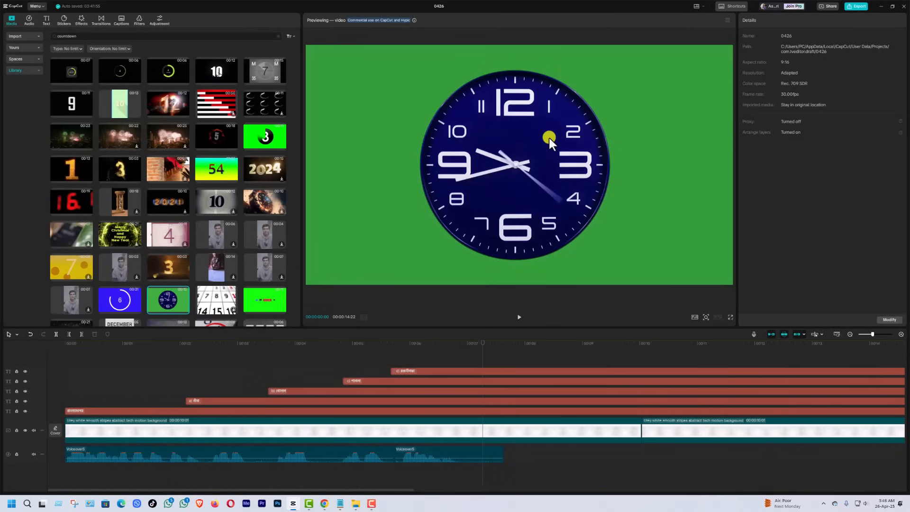
mouse_move(165, 307)
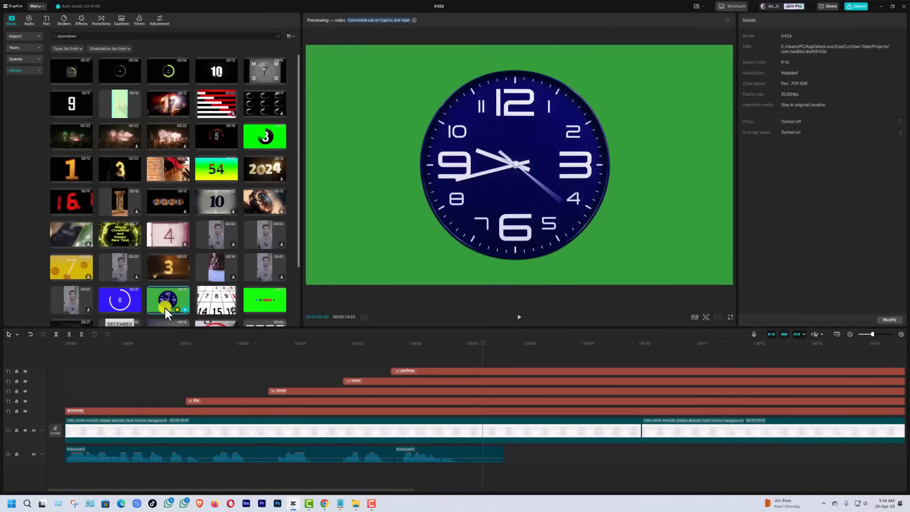
left_click_drag(167, 302, 474, 357)
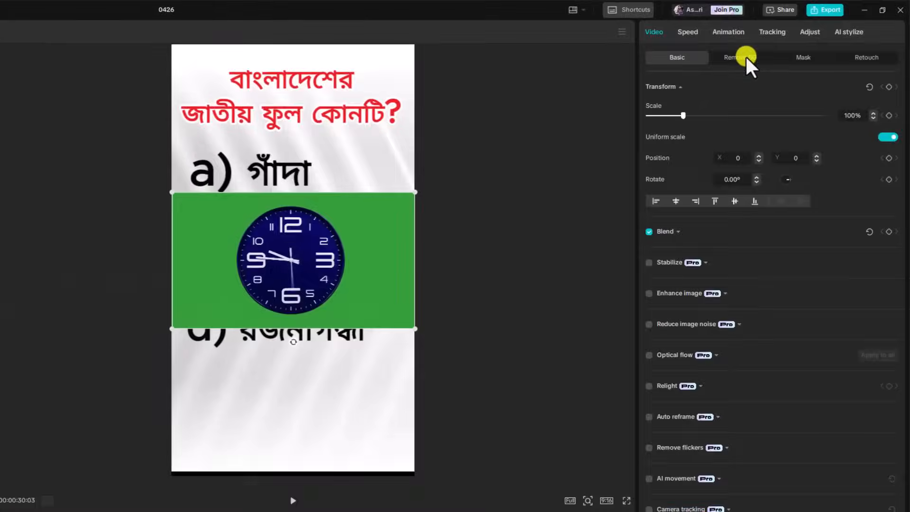
Remove the clock clip's green background with Chroma key, picking the green beside the clock as the key color
left_click(743, 56)
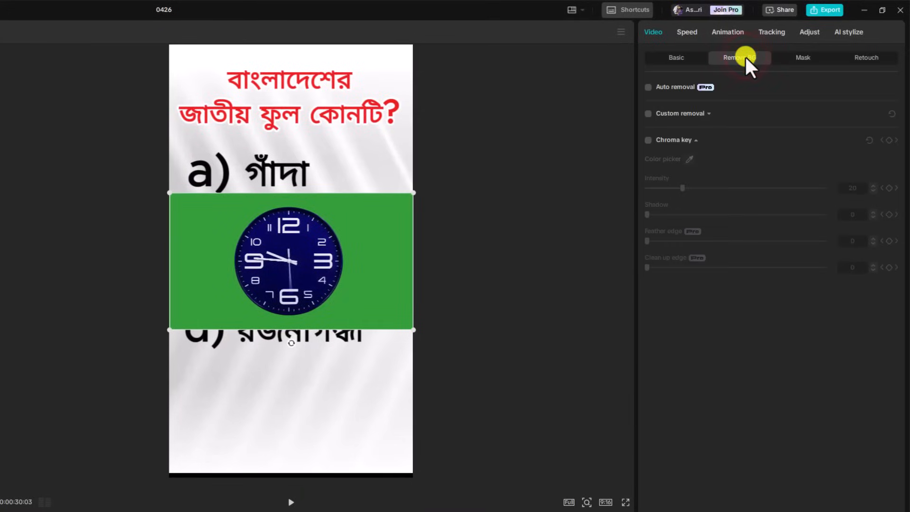
left_click(648, 141)
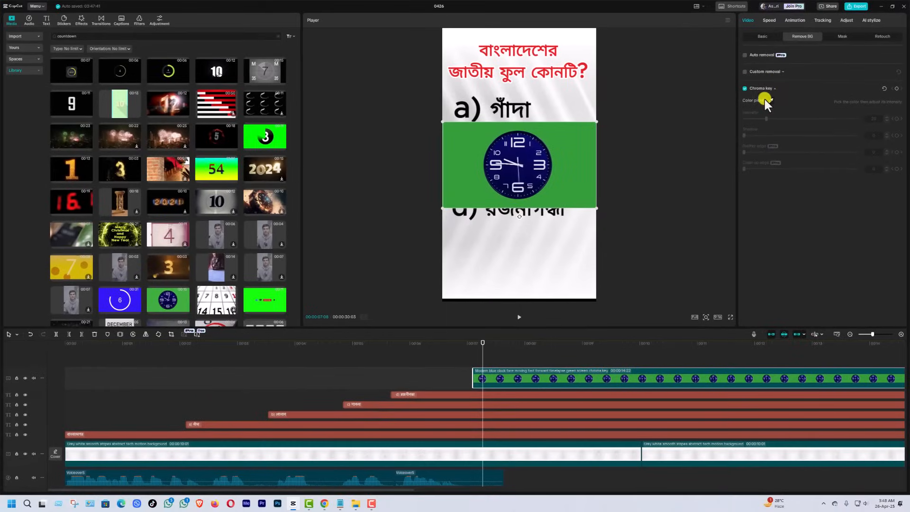
left_click(592, 143)
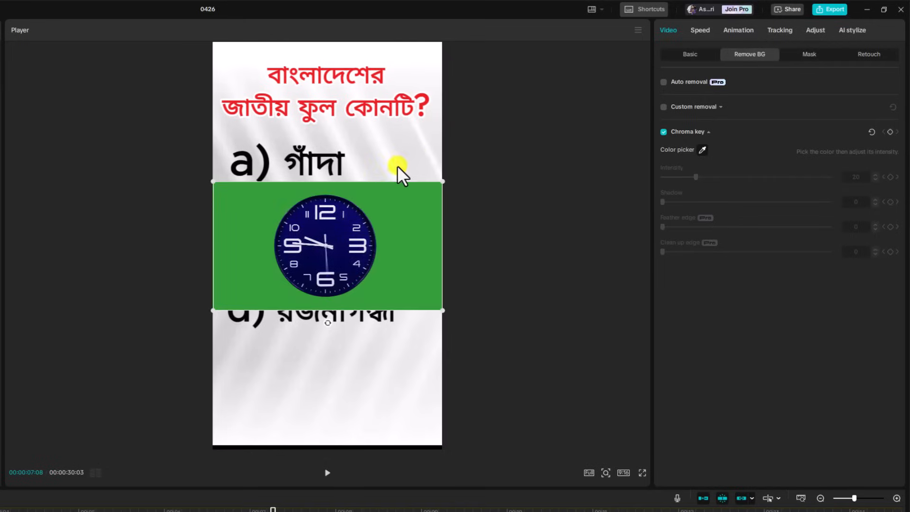
left_click(399, 216)
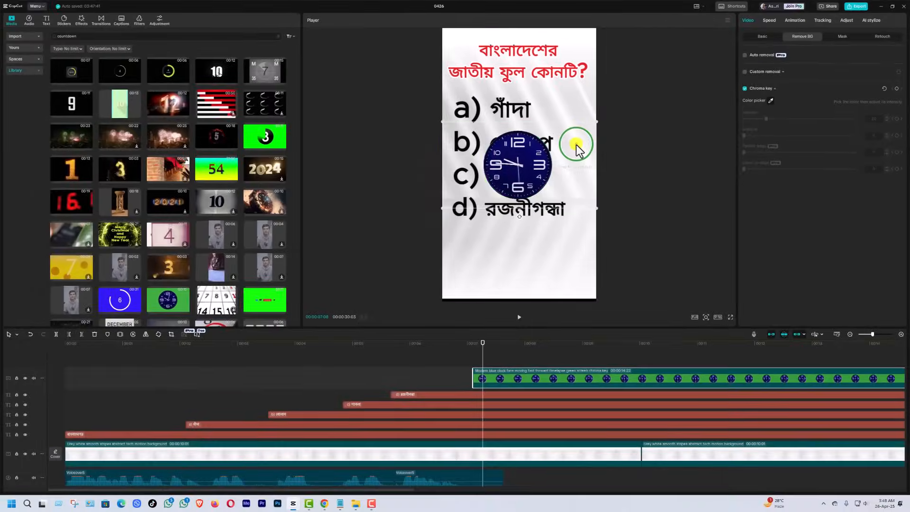
left_click(576, 144)
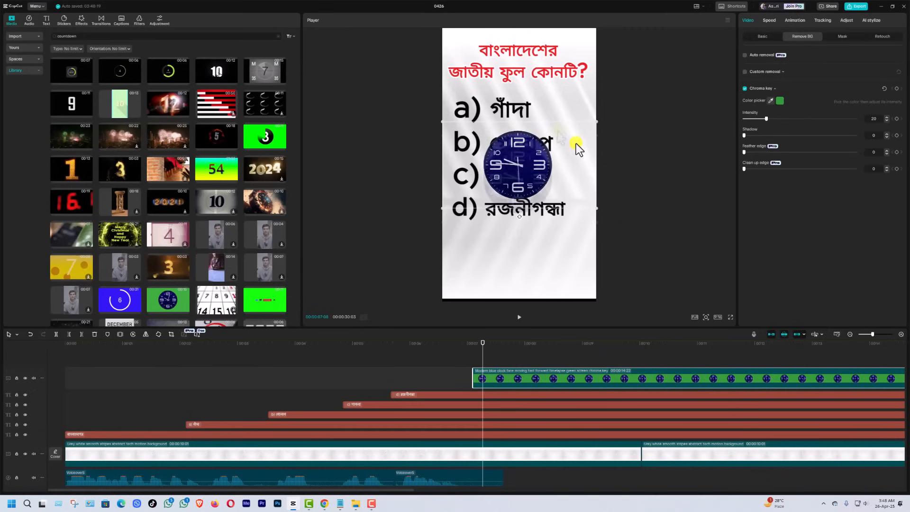
Move the clock below the "d) রজনীগন্ধা" option in the frame, trying a smaller size and undoing that resize
left_click_drag(527, 161, 527, 226)
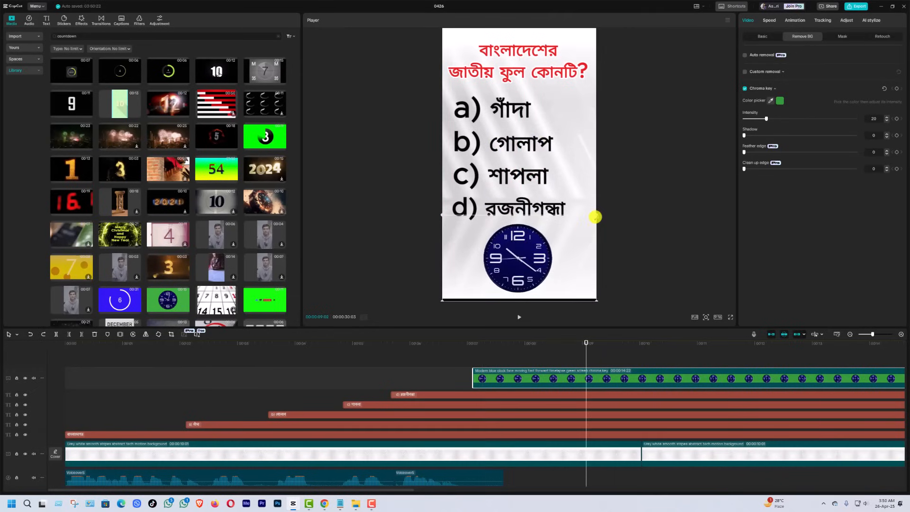
left_click_drag(595, 215, 576, 223)
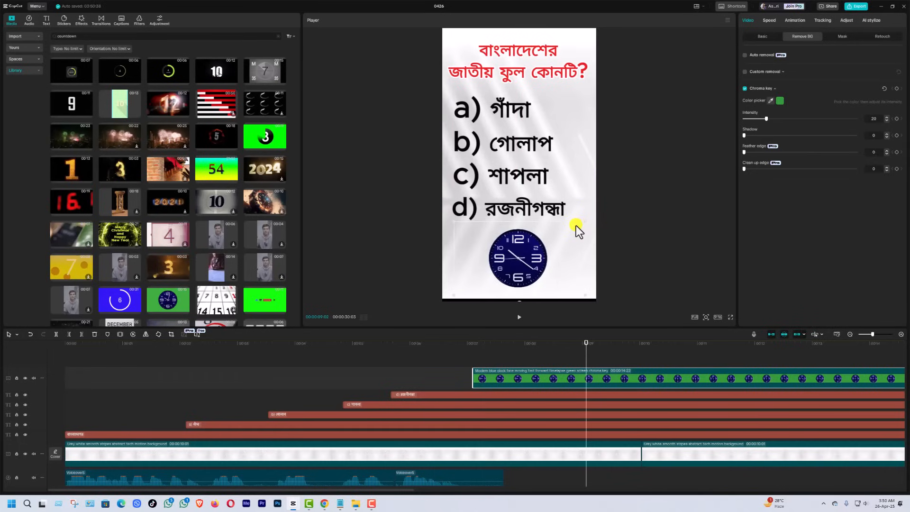
key("ctrl+z")
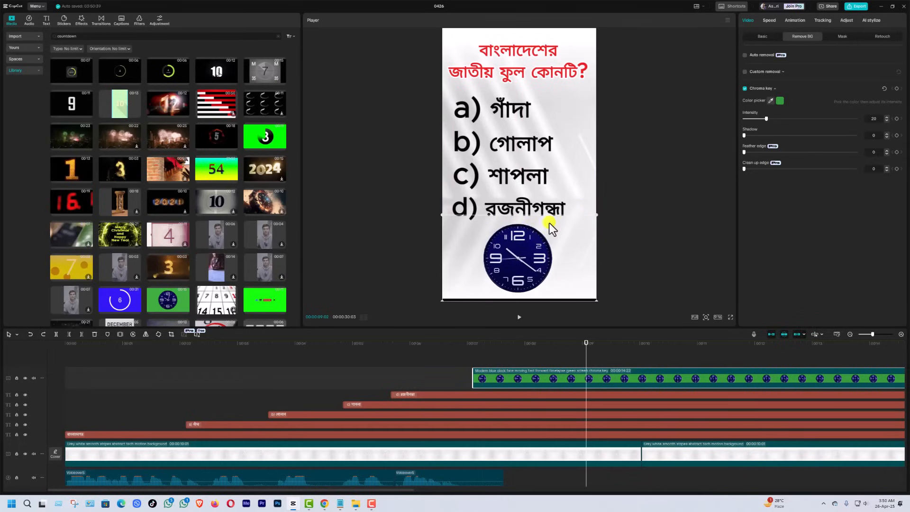
left_click_drag(522, 262, 525, 261)
Play the end of the answer options and move the clock clip to start at 00:00:06:26
left_click(403, 344)
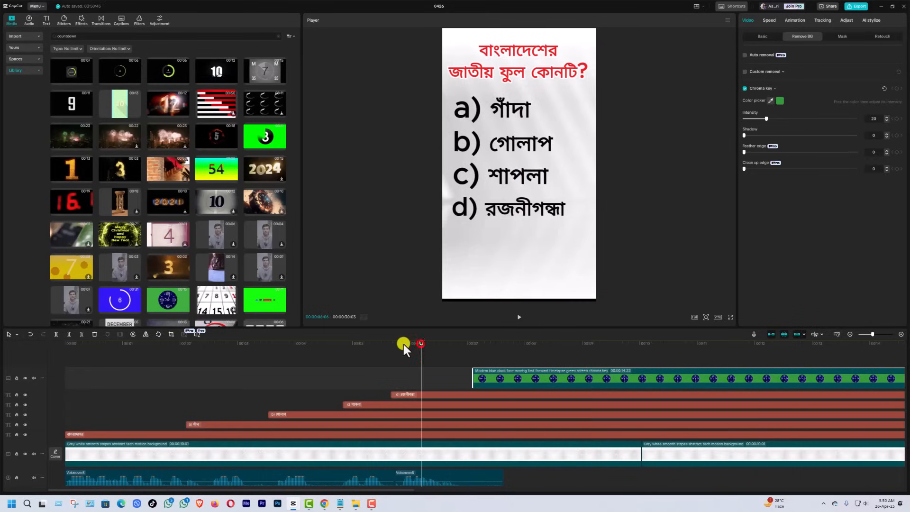
key("space")
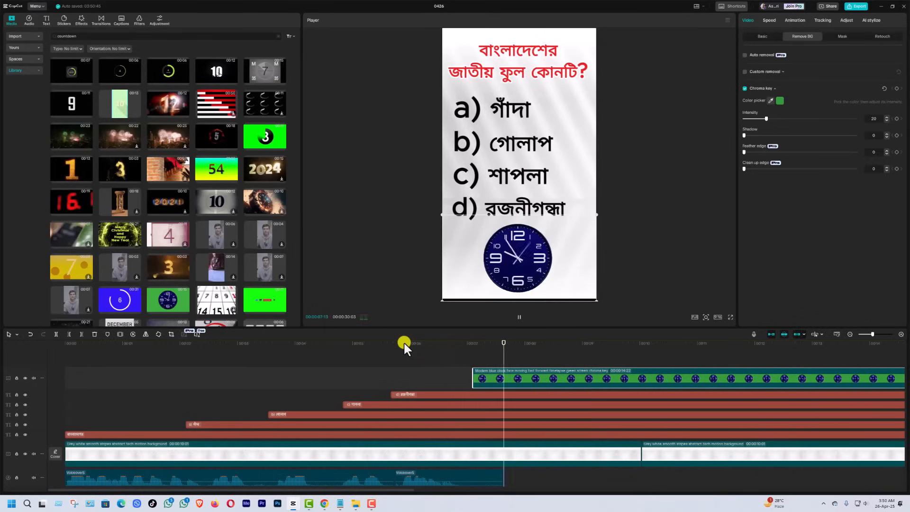
key("space")
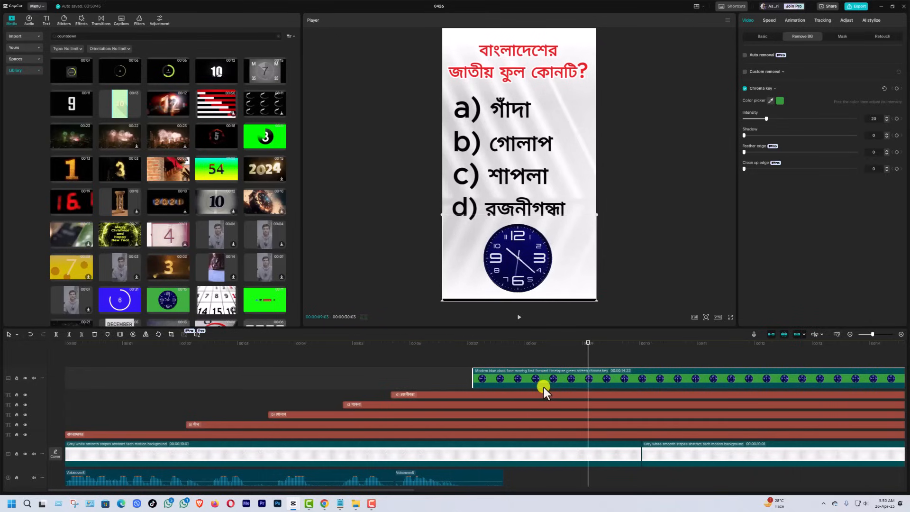
left_click(320, 344)
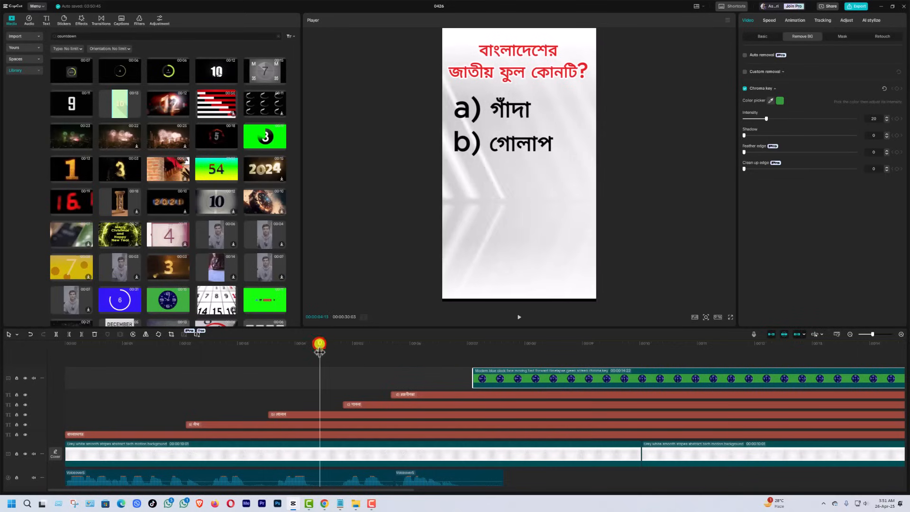
key("space")
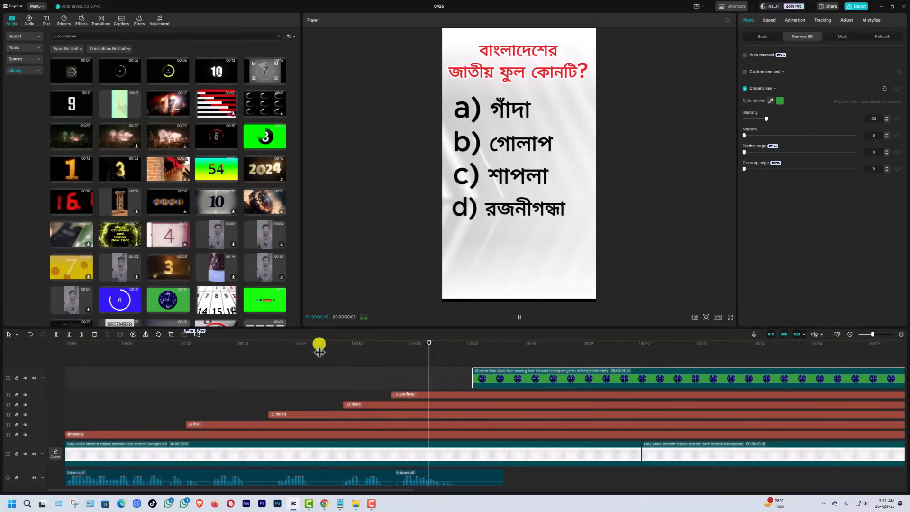
key("space")
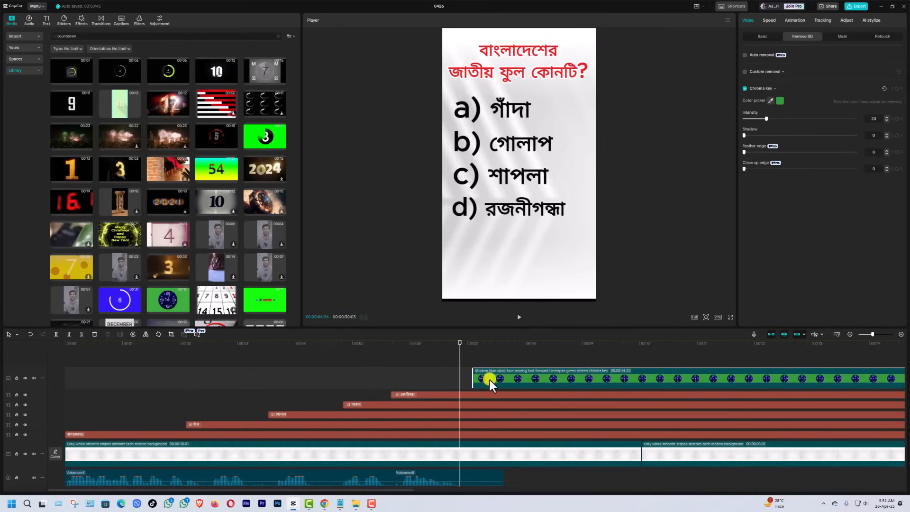
left_click_drag(521, 377, 508, 382)
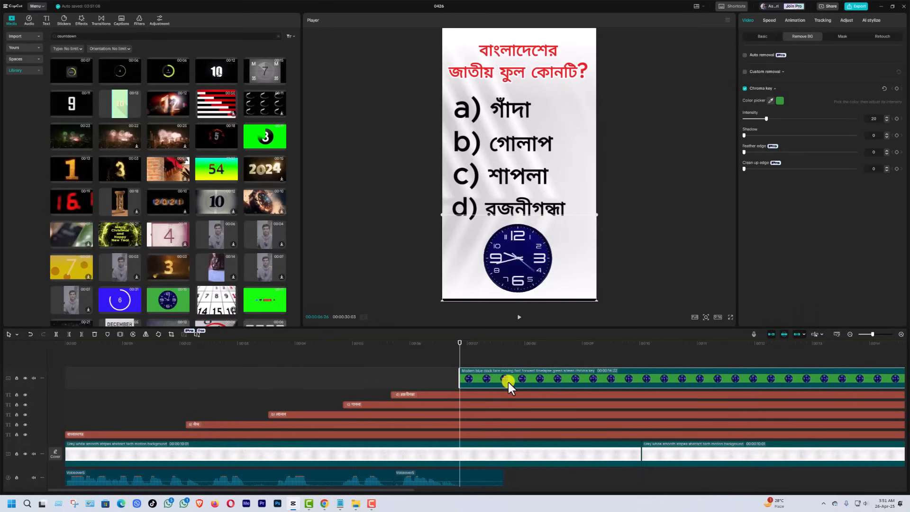
Play back the clock's appearance and return the playhead to the clock clip's start at 00:00:06:26
left_click(366, 342)
key("space")
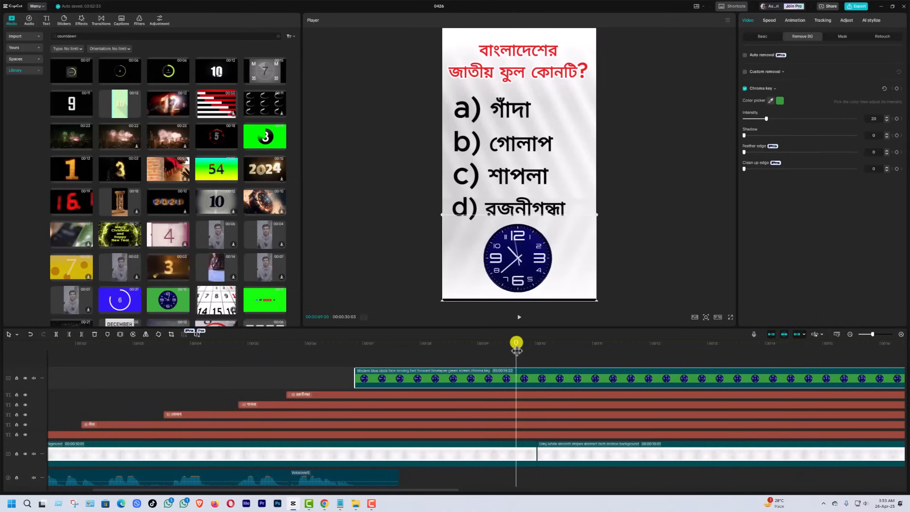
left_click_drag(516, 350, 355, 363)
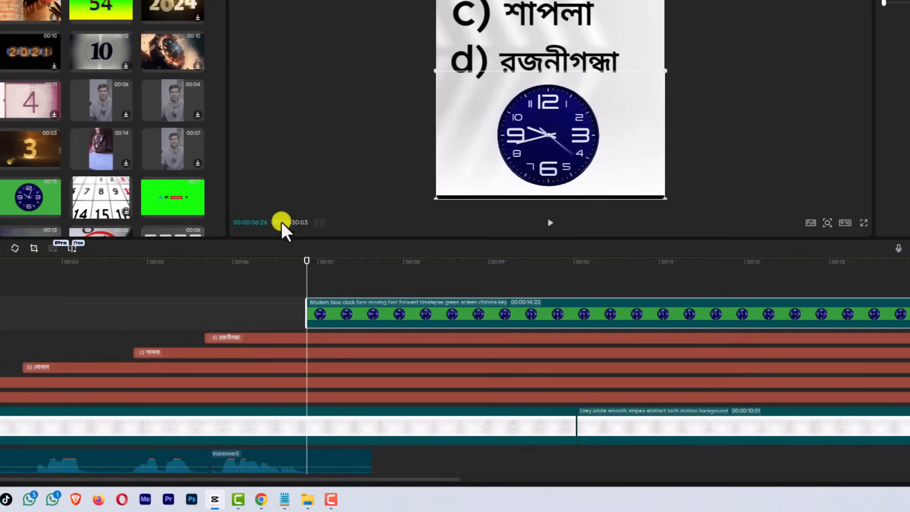
Play the clock clip, then split it at 00:00:11:03 and delete the part after the cut
key("space")
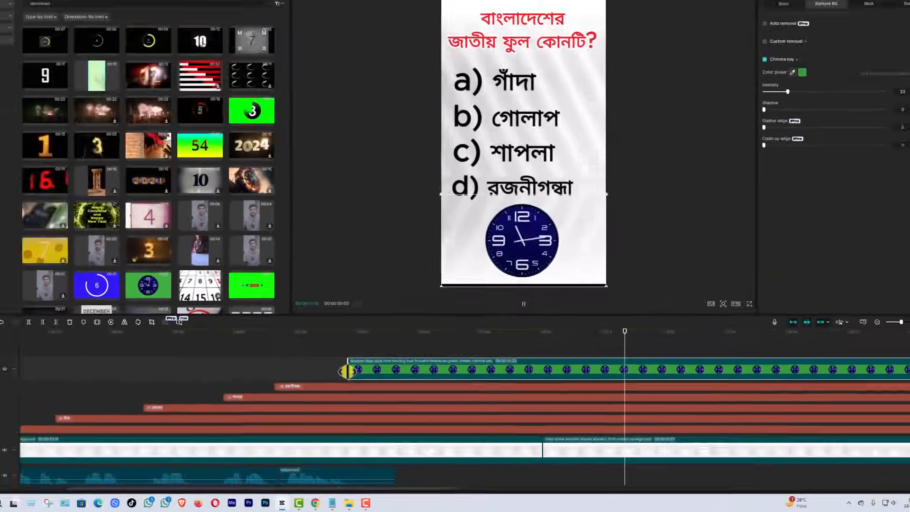
key("space")
left_click(594, 343)
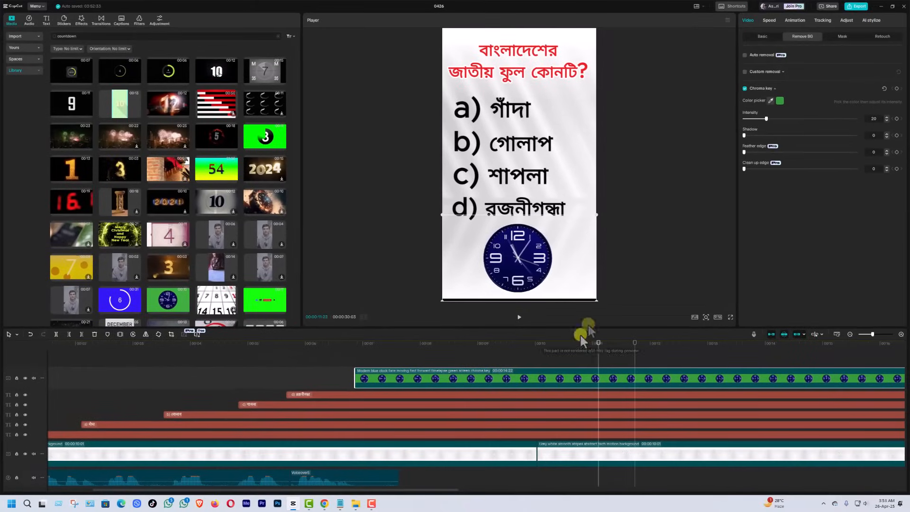
left_click(610, 375)
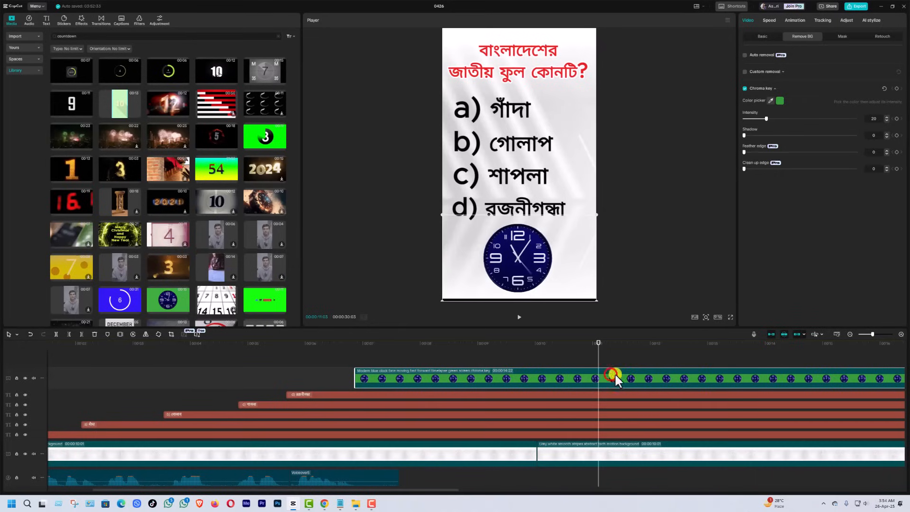
left_click(56, 334)
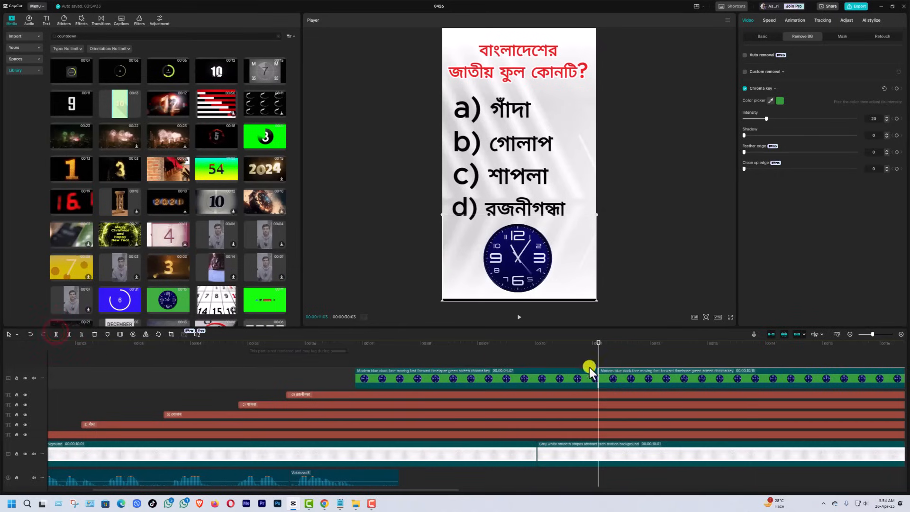
key("Delete")
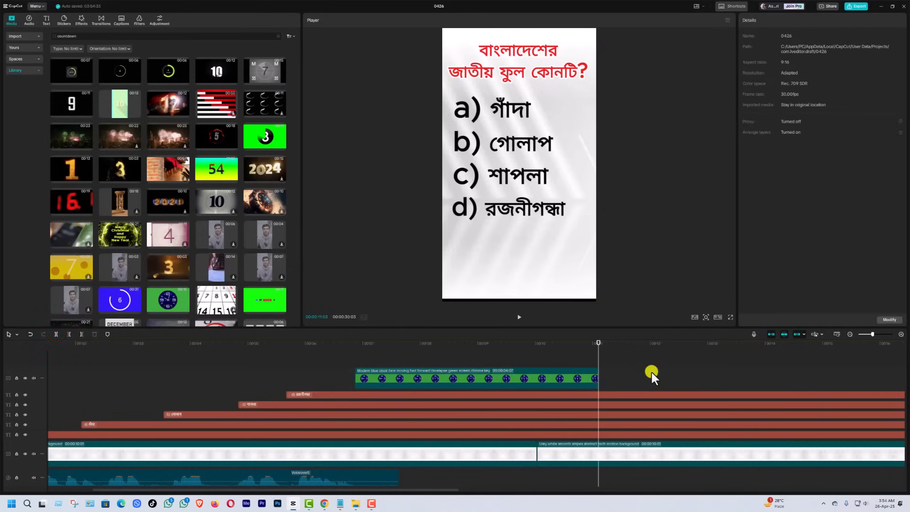
Play the quiz from the beginning through the clock countdown
left_click_drag(701, 355, 2, 351)
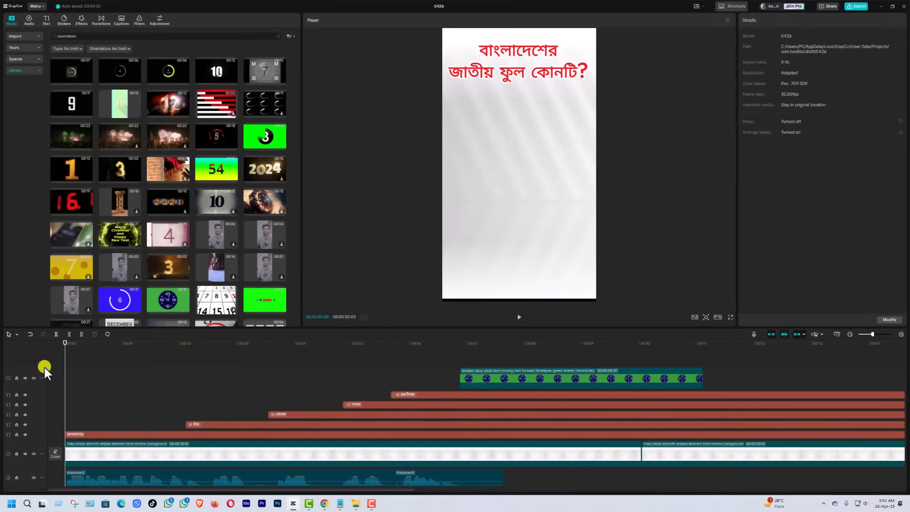
key("space")
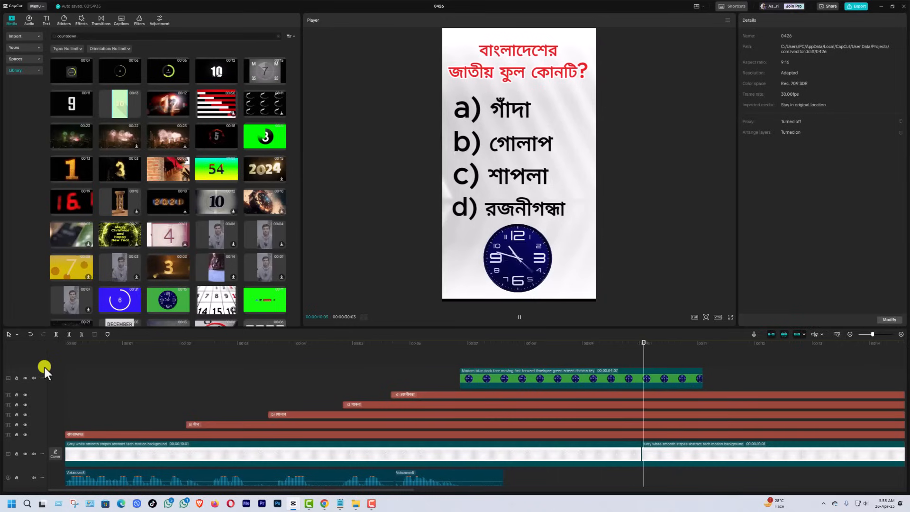
key("space")
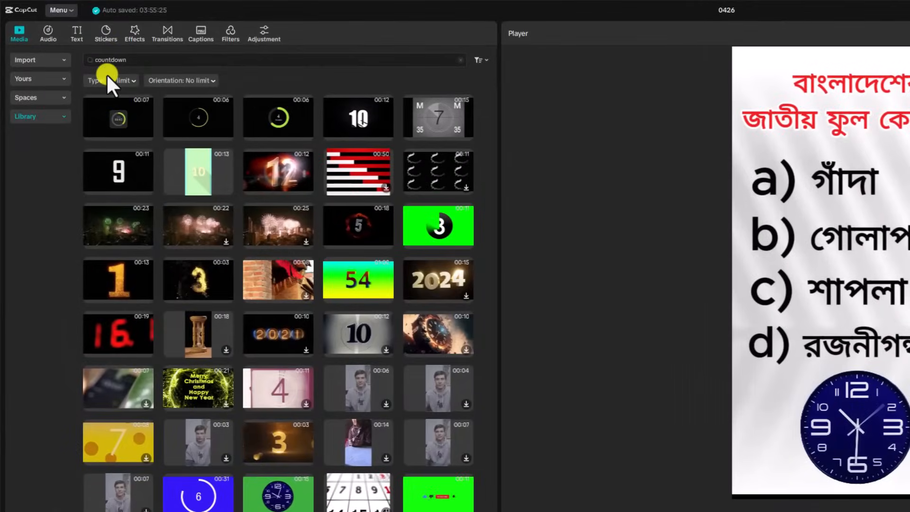
Search the audio library for "stop watch" and preview the first three results, down to "Chack: Analog Stopwatch(135264)"
left_click(44, 29)
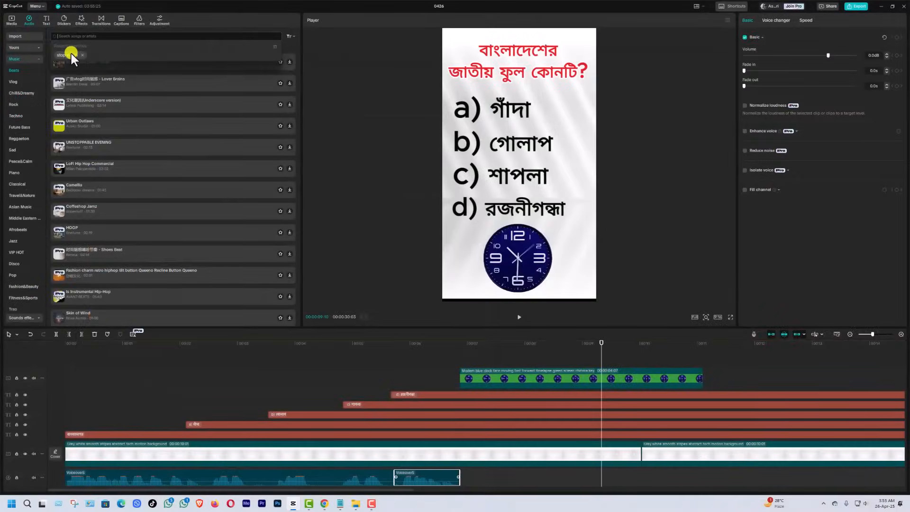
left_click(71, 53)
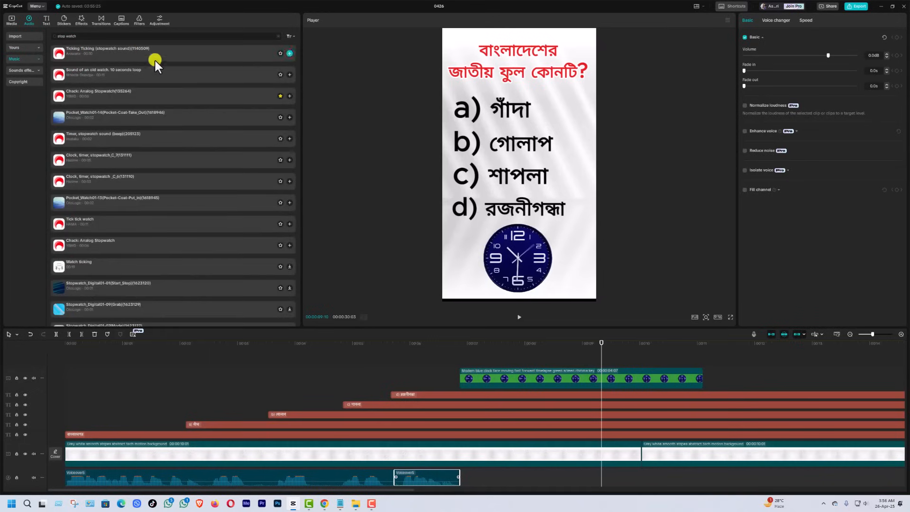
left_click(127, 52)
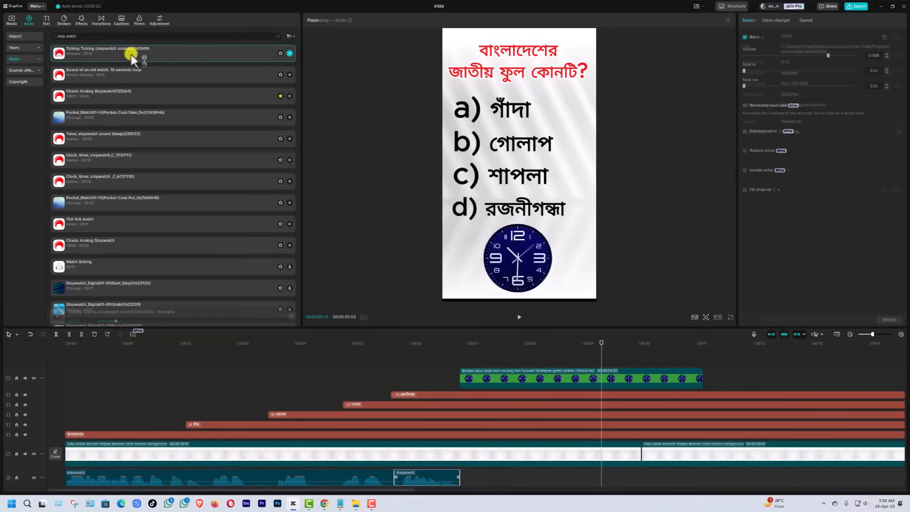
left_click(124, 70)
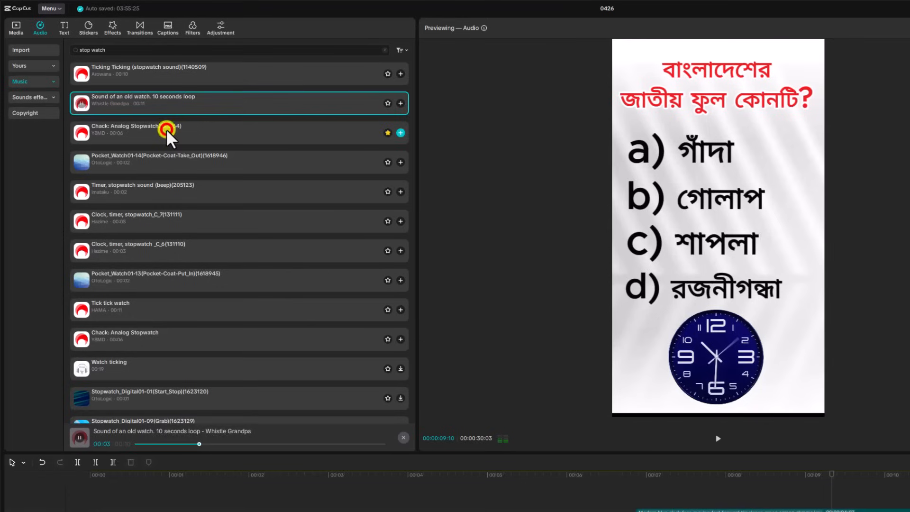
left_click(165, 129)
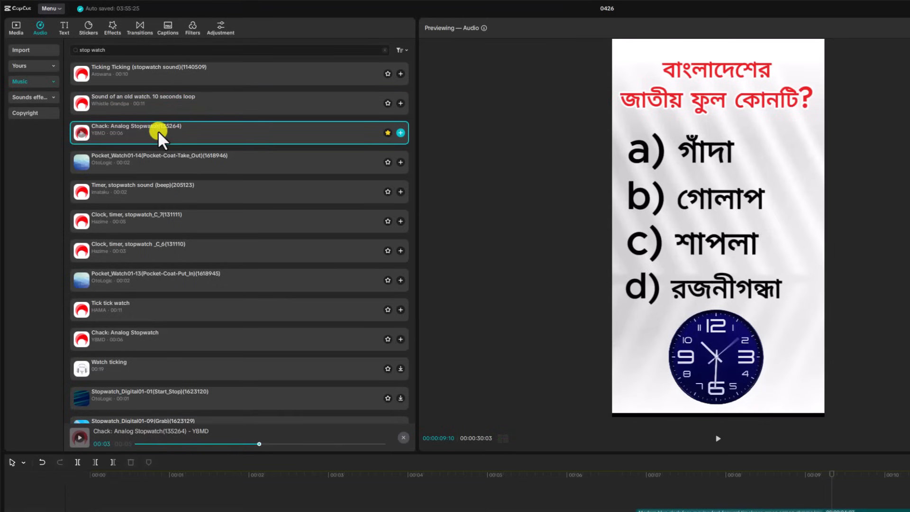
Add the "Chack: Analog Stopwatch(135264)" sound below the clock clip, match its start and end to the clock, and play it back
left_click_drag(142, 127, 499, 304)
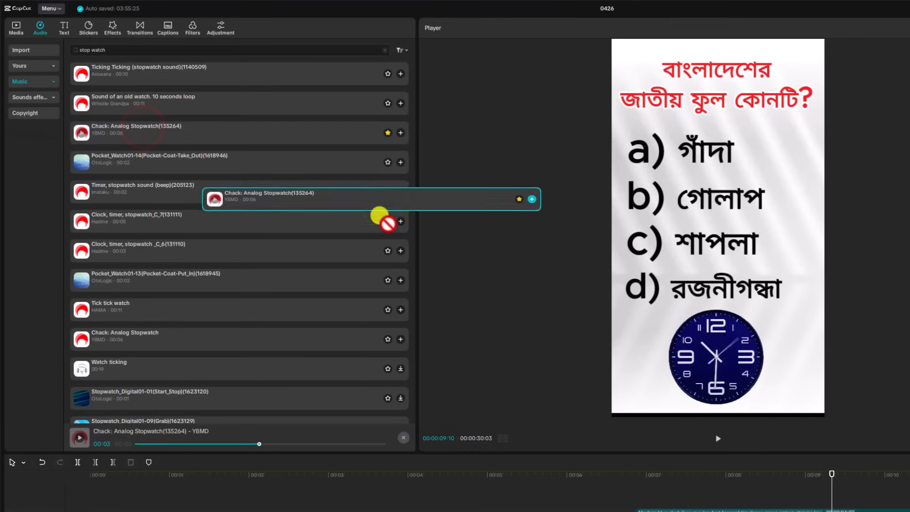
left_click_drag(448, 273, 612, 511)
left_click_drag(494, 485, 495, 484)
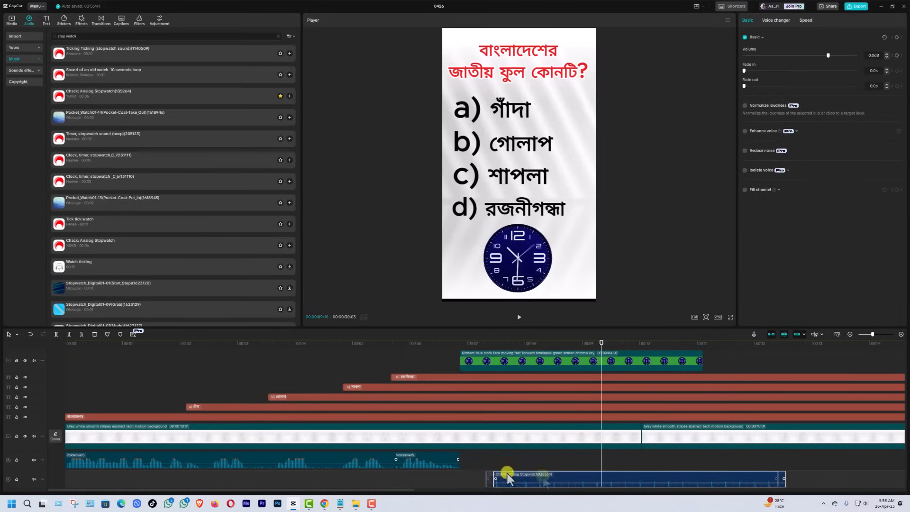
left_click(536, 357)
left_click_drag(554, 475, 527, 478)
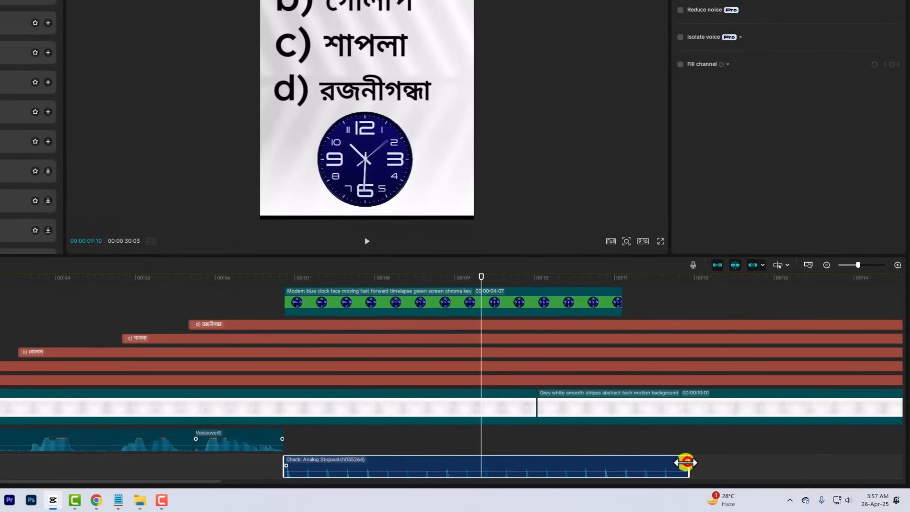
left_click_drag(686, 462, 618, 465)
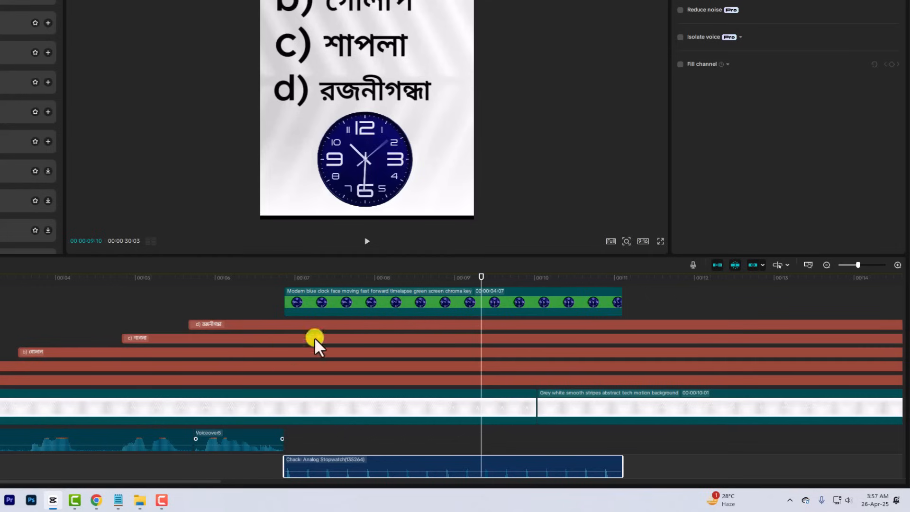
left_click_drag(483, 278, 270, 291)
key("space")
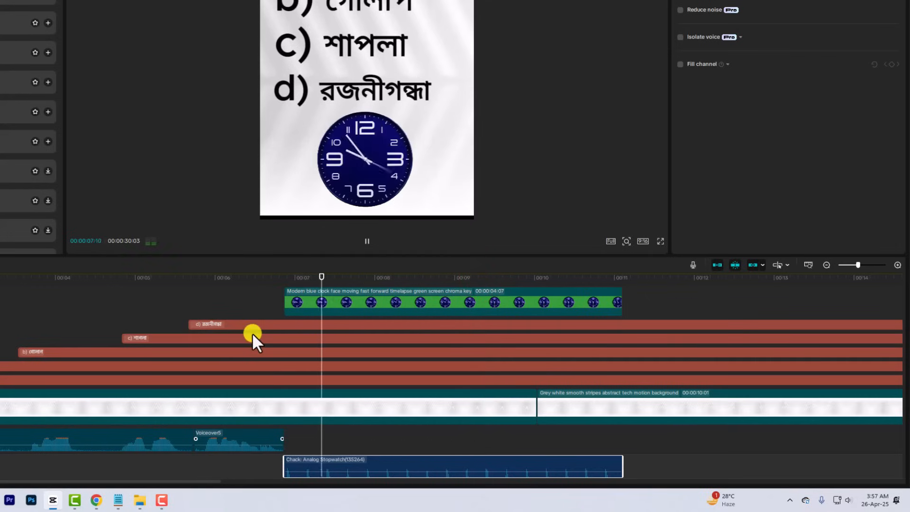
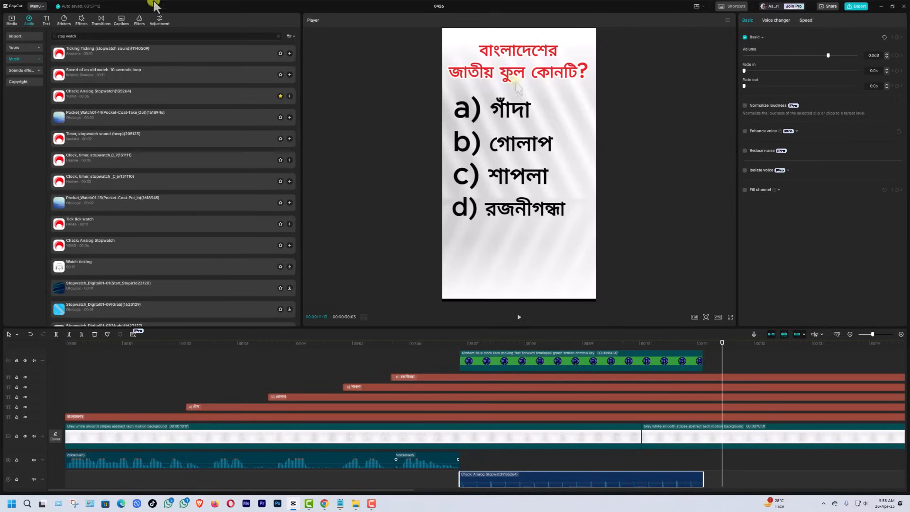
Search the stickers for "right mark" and add the green check "YES" sticker to the timeline just after the clock clip
left_click(64, 21)
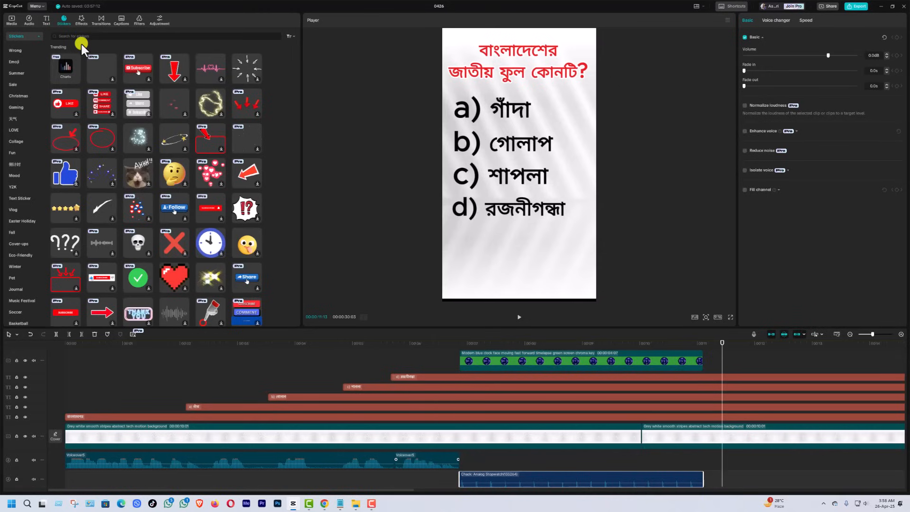
left_click(110, 36)
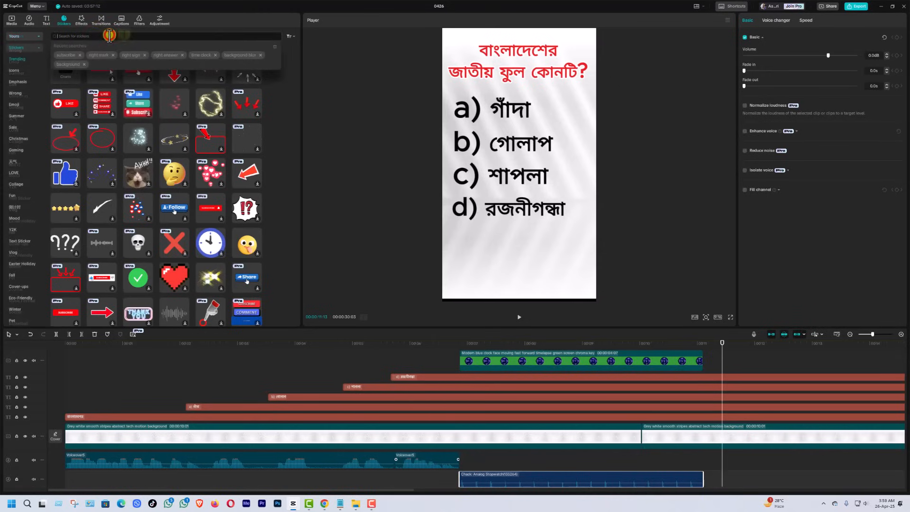
left_click(106, 56)
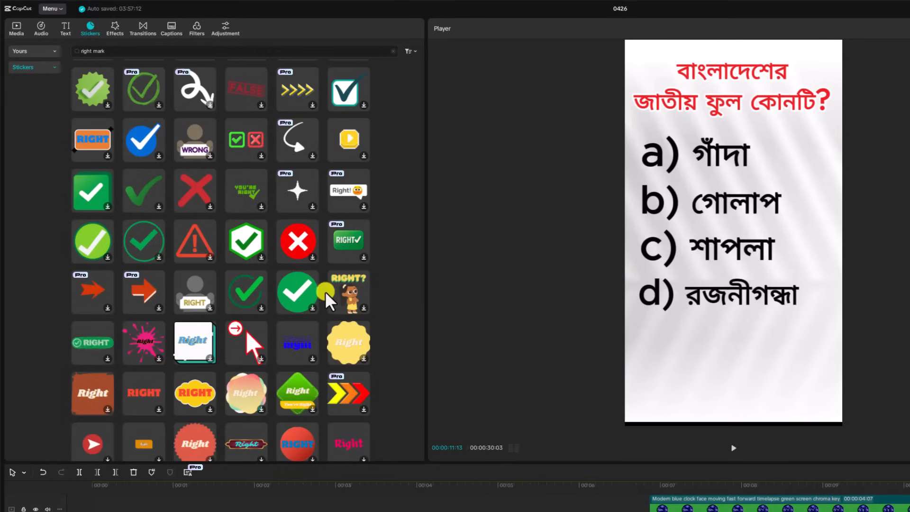
left_click(295, 302)
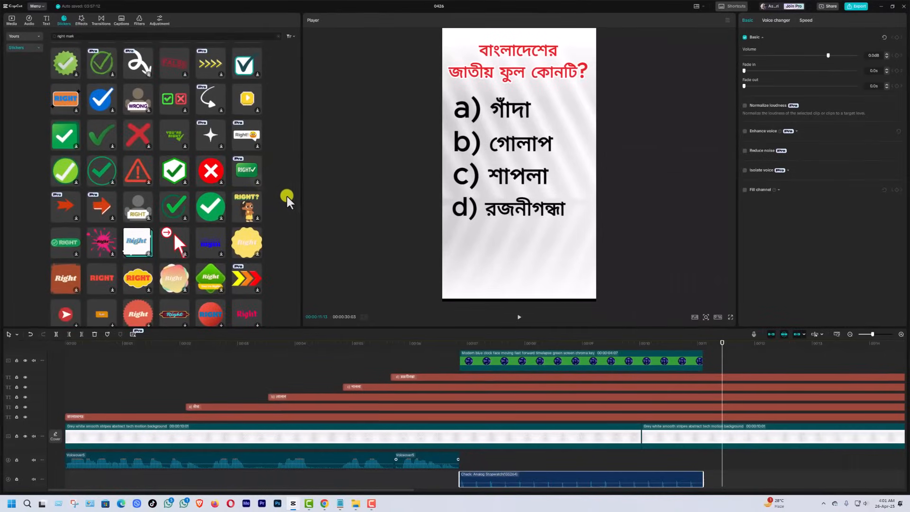
left_click_drag(297, 219, 294, 279)
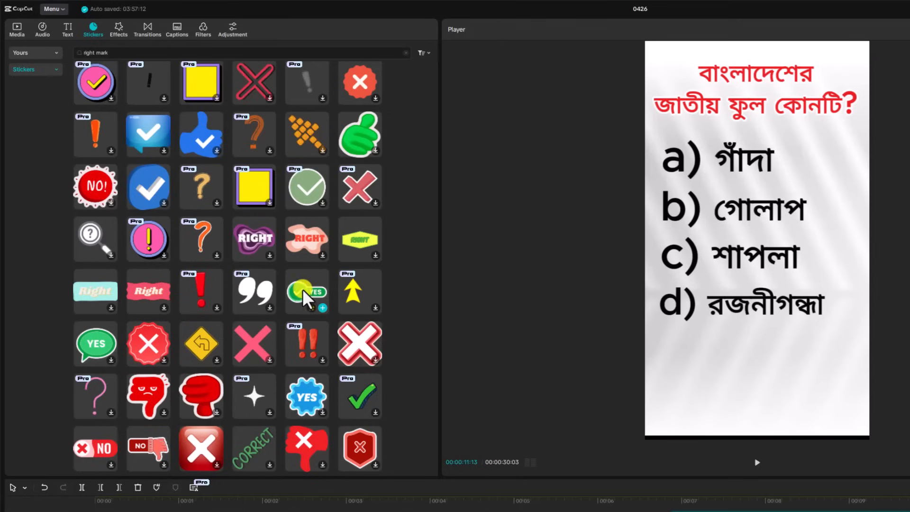
left_click(300, 288)
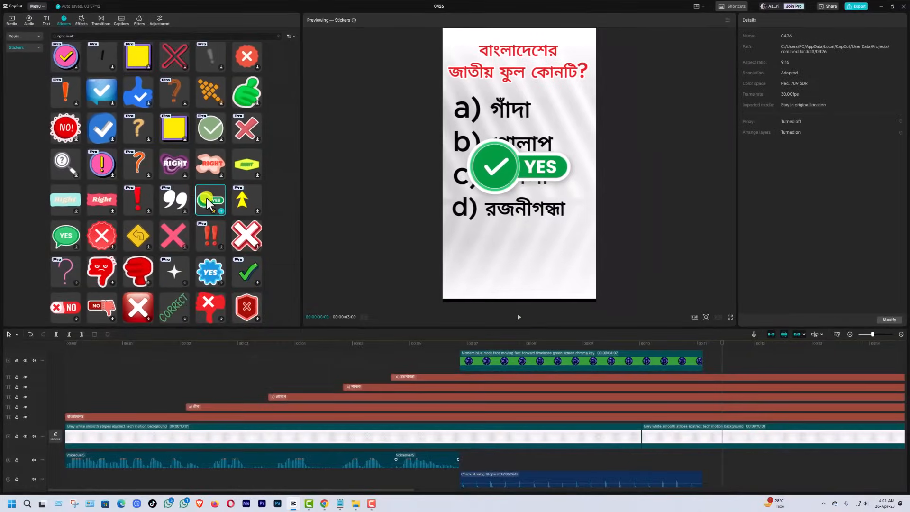
left_click_drag(207, 202, 711, 368)
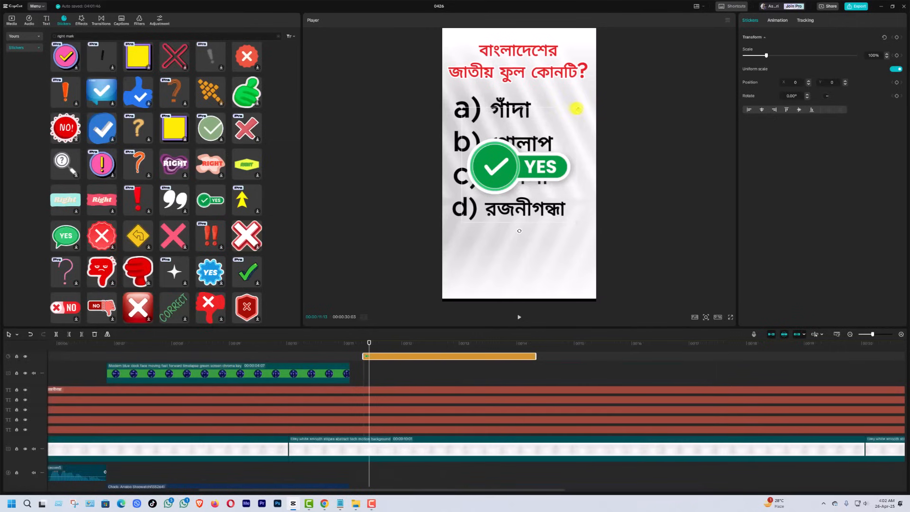
Shrink the "YES" sticker to about 35% beside "c) শাপলা" and move its clip to start at about 00:00:13
left_click_drag(577, 108, 536, 142)
left_click_drag(511, 176, 557, 168)
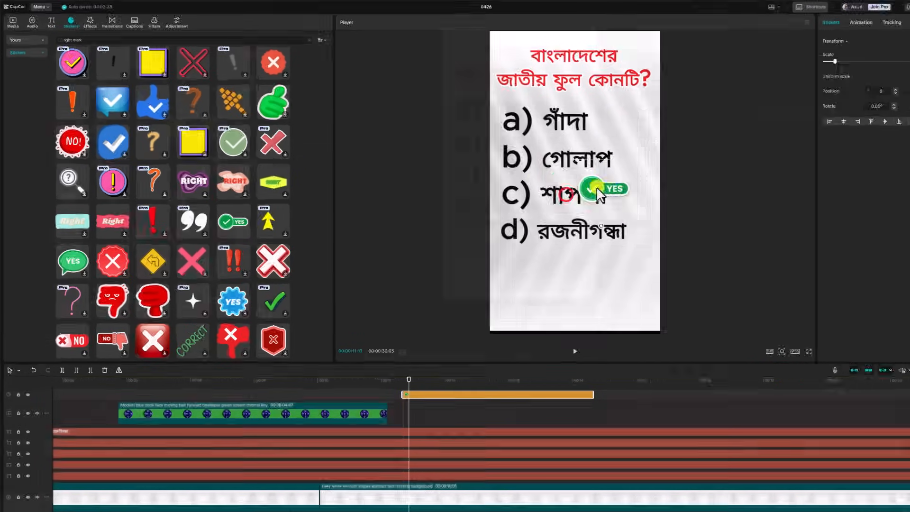
left_click_drag(812, 243, 824, 256)
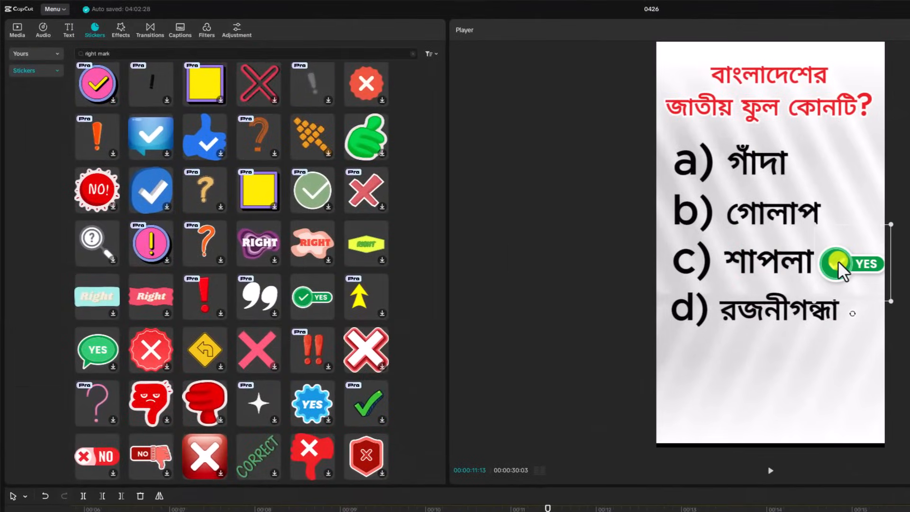
left_click_drag(892, 221, 884, 229)
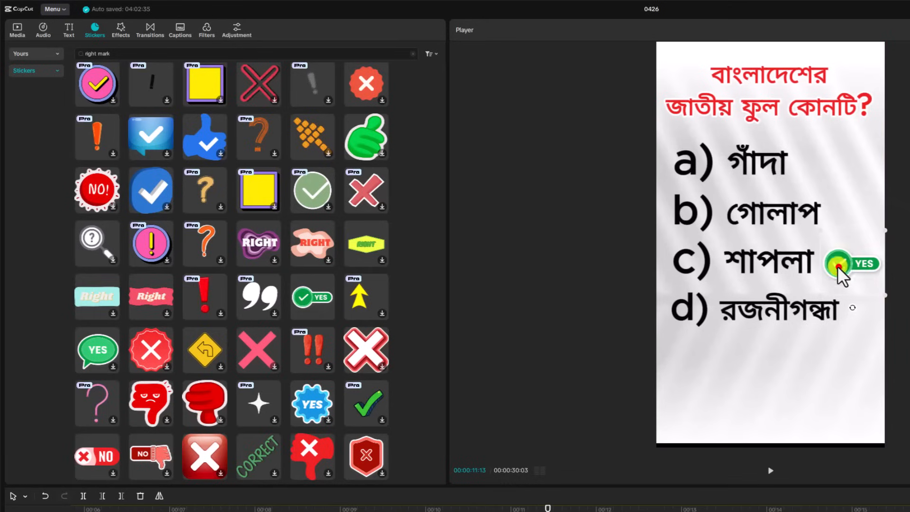
mouse_move(836, 267)
left_mouse_down()
mouse_move(828, 258)
mouse_move(833, 266)
left_mouse_up()
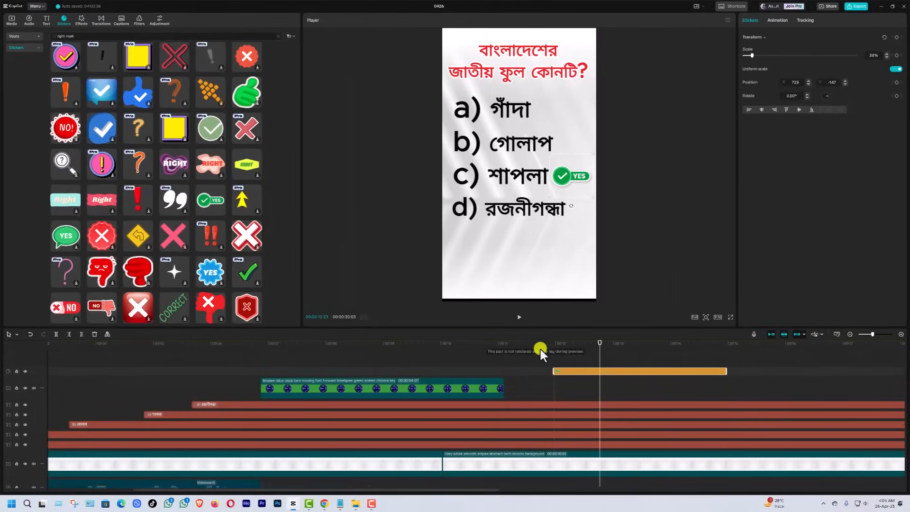
left_click_drag(574, 371, 641, 376)
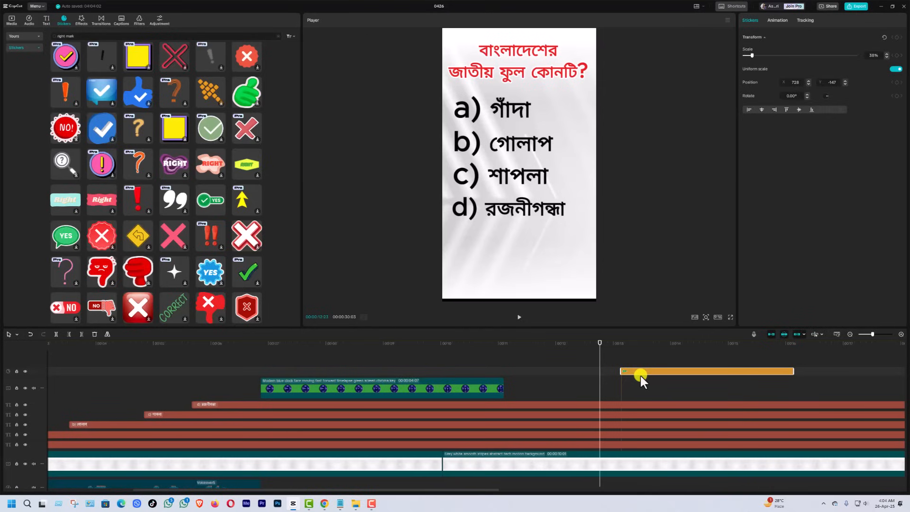
Play from the clock countdown through the "YES" sticker's appearance and return the playhead to 00:00:11:09, just after the clock clip
left_click(429, 343)
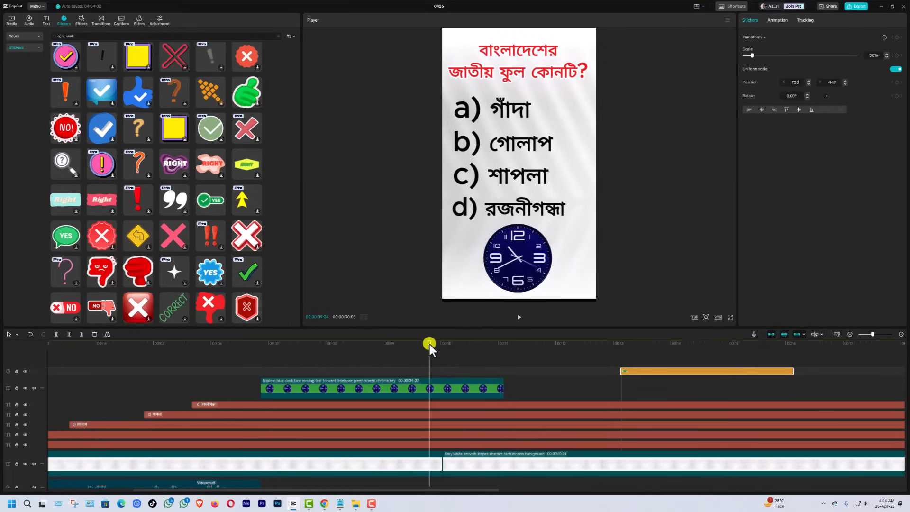
key("space")
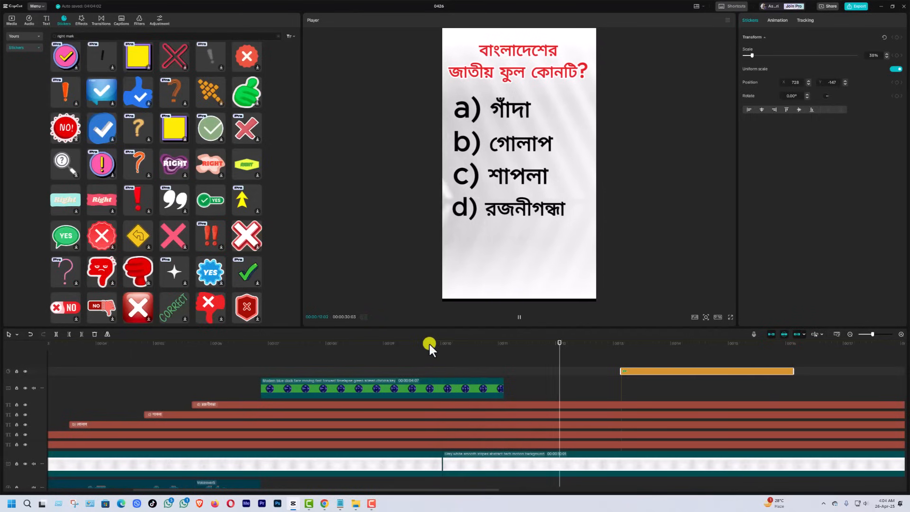
key("space")
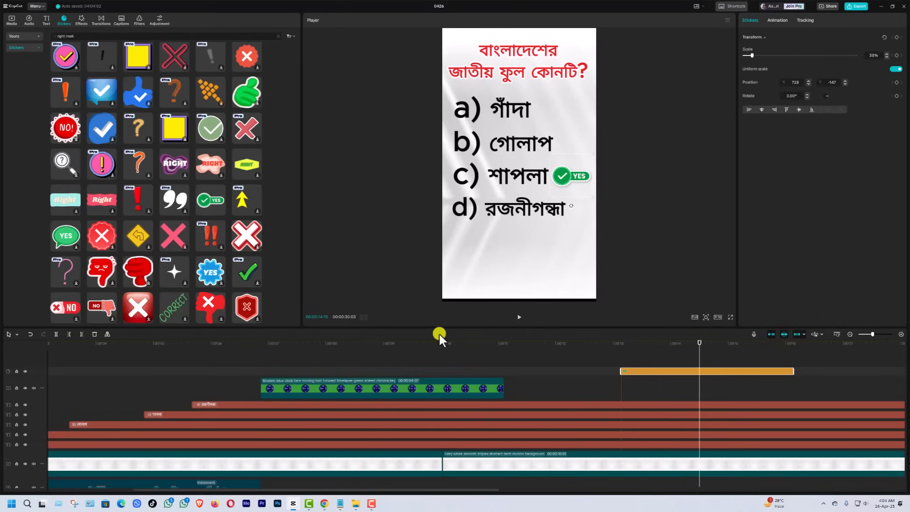
left_click(514, 343)
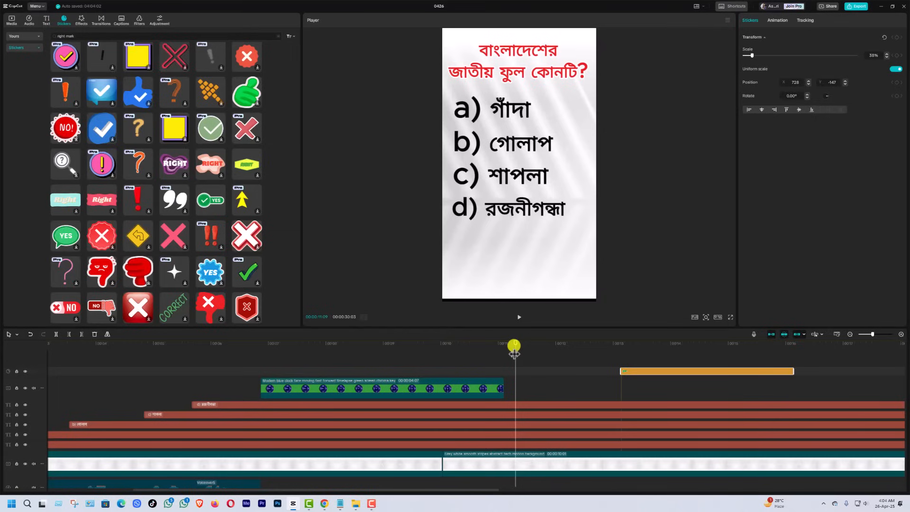
Record a microphone voiceover starting at about 00:00:11:12, just after the clock clip, and running past the start of the "YES" sticker
mouse_move(514, 349)
left_mouse_down()
mouse_move(459, 354)
mouse_move(514, 355)
left_mouse_up()
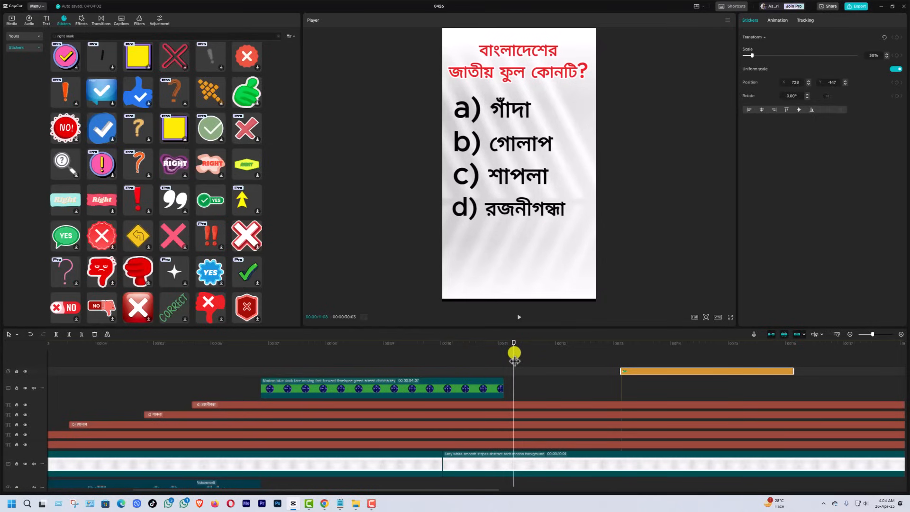
left_click_drag(515, 355, 642, 369)
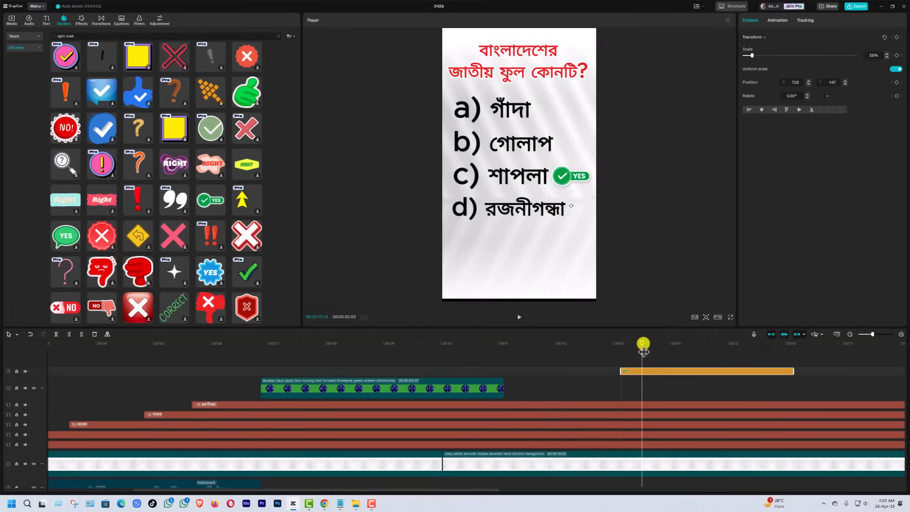
left_click_drag(643, 350, 520, 352)
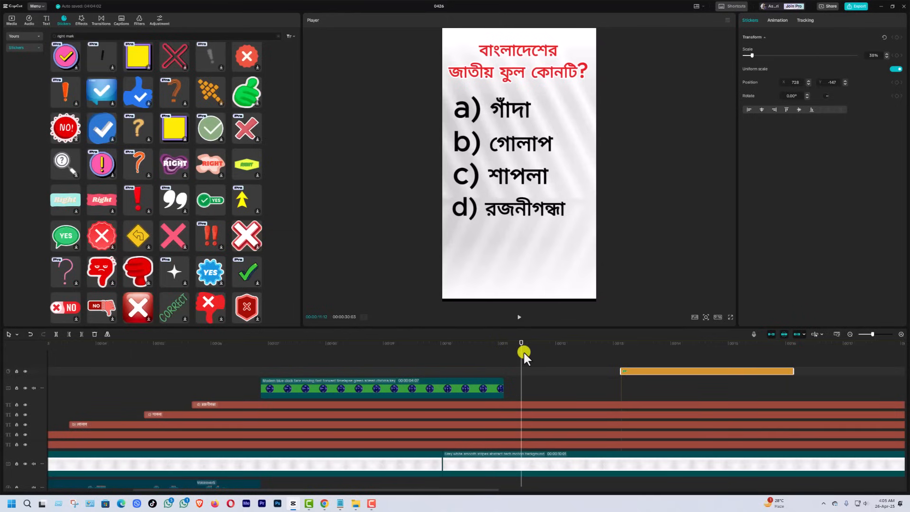
left_click(752, 333)
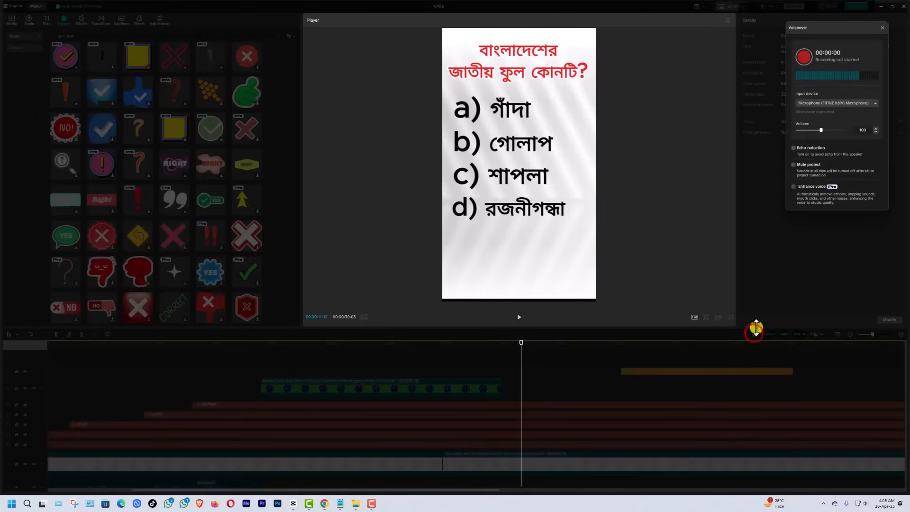
left_click(803, 56)
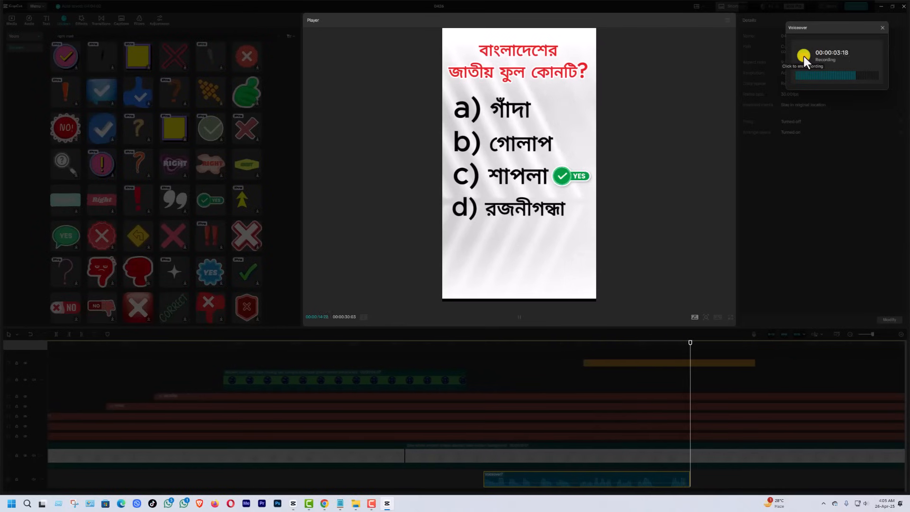
left_click(804, 55)
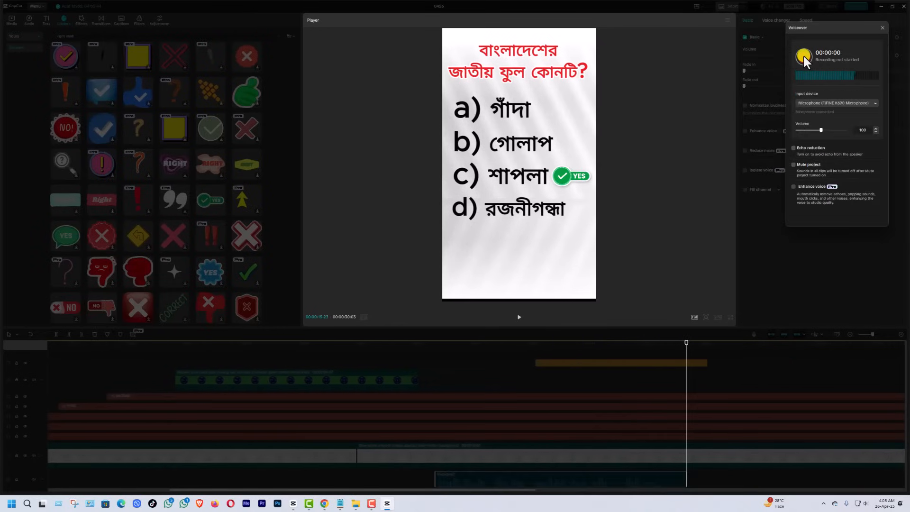
left_click(882, 28)
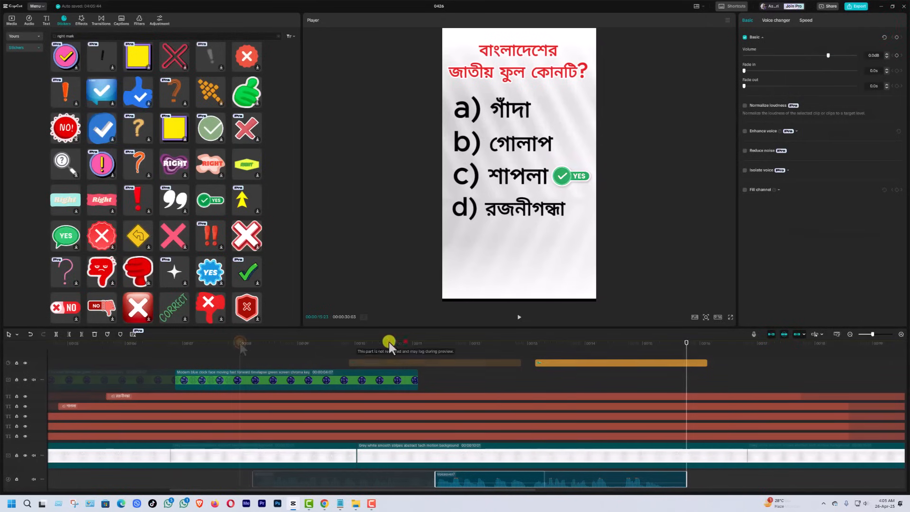
Play the new voiceover to find where the answer is spoken, move the "YES" sticker clip to start at 00:00:14:25, and play it back
left_click(240, 343)
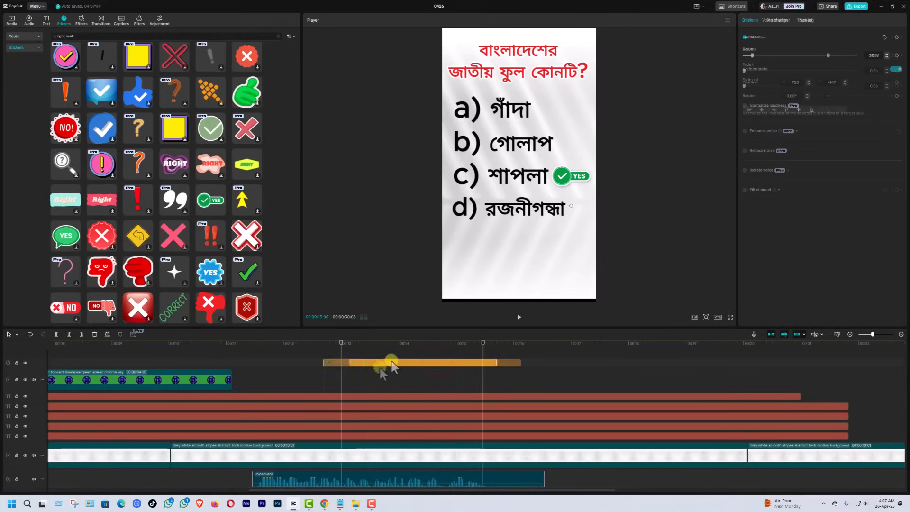
left_click(257, 351)
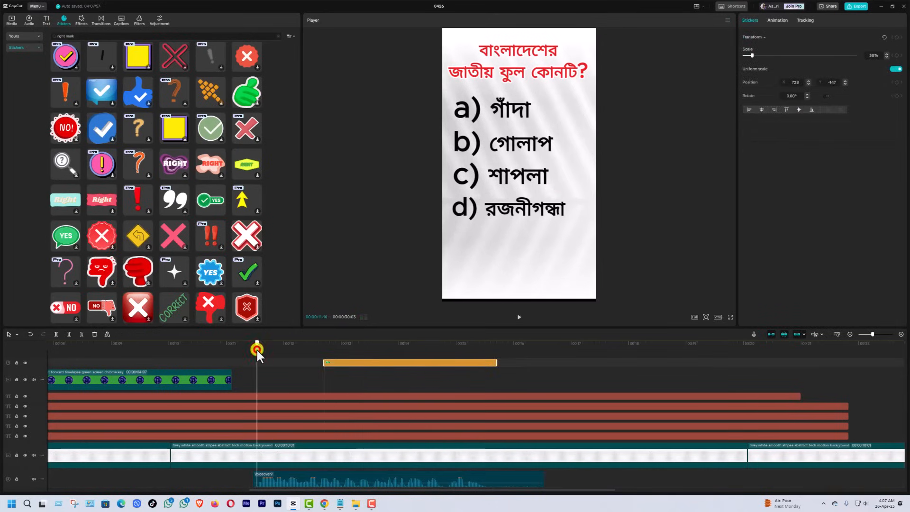
key("space")
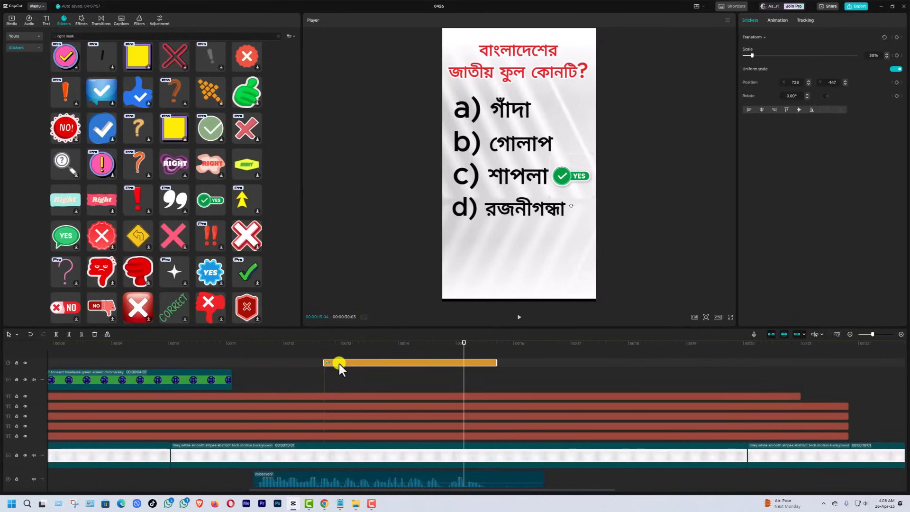
left_click_drag(339, 363, 462, 362)
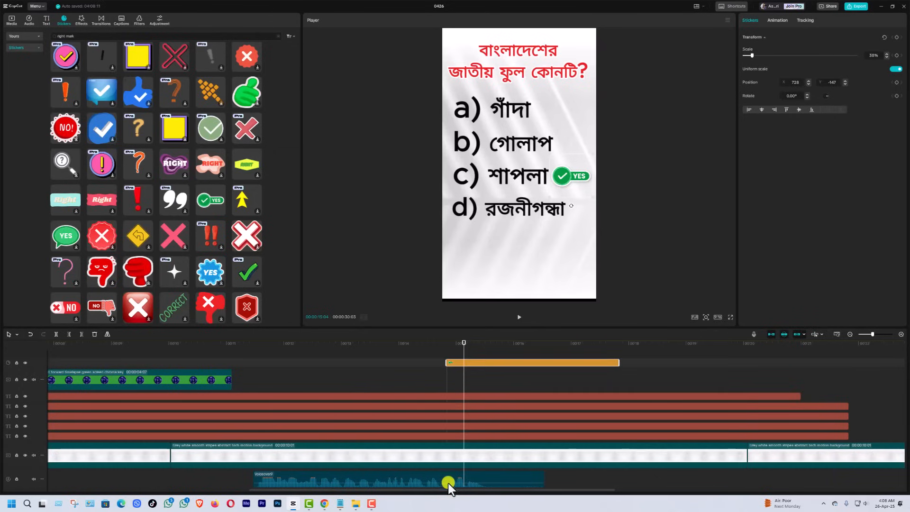
left_click(445, 343)
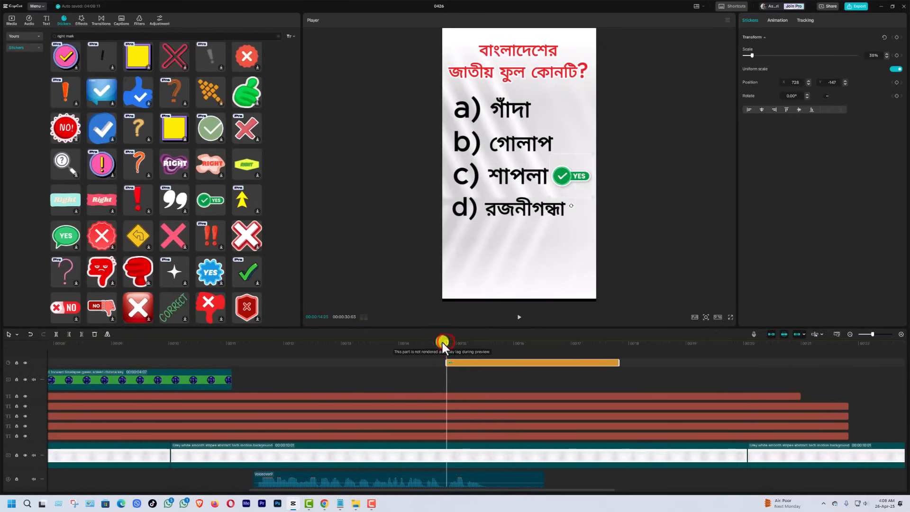
key("space")
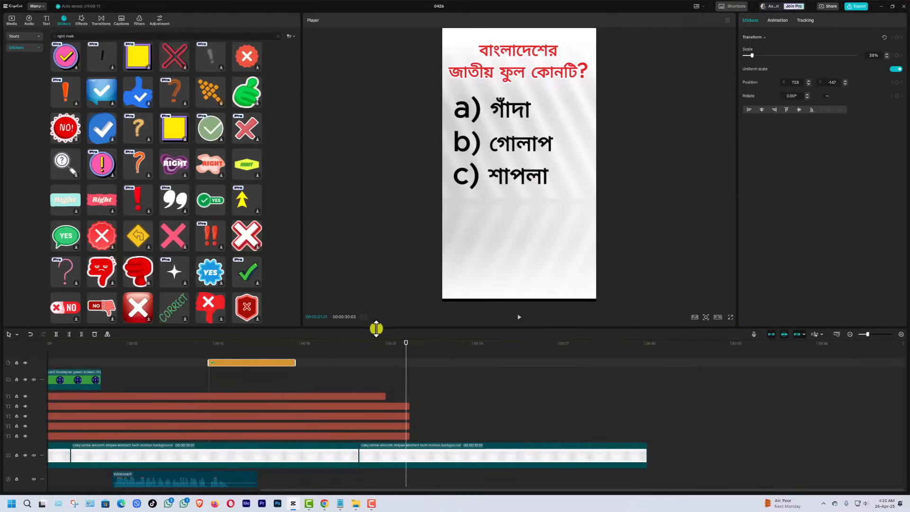
Extend the five text clips and the "YES" sticker clip to the end of the background video at 00:00:30:03
left_click_drag(406, 345, 633, 378)
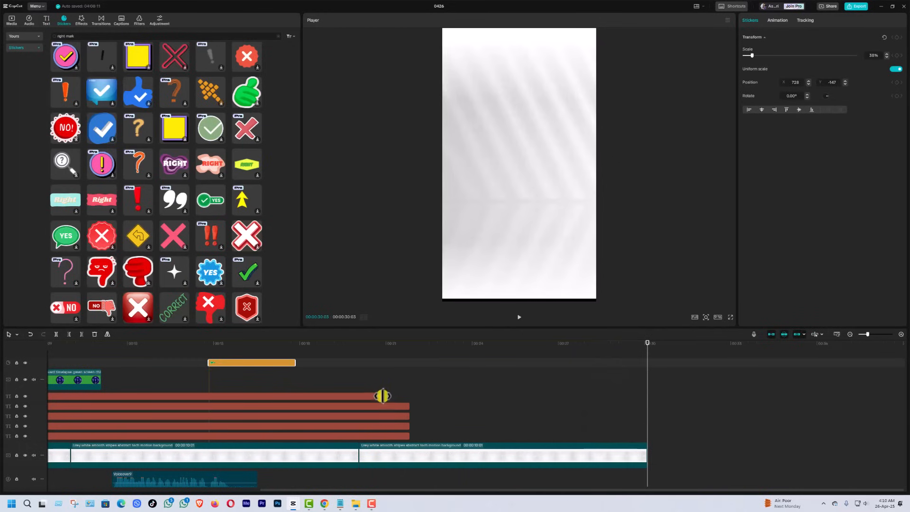
left_click_drag(386, 396, 396, 438)
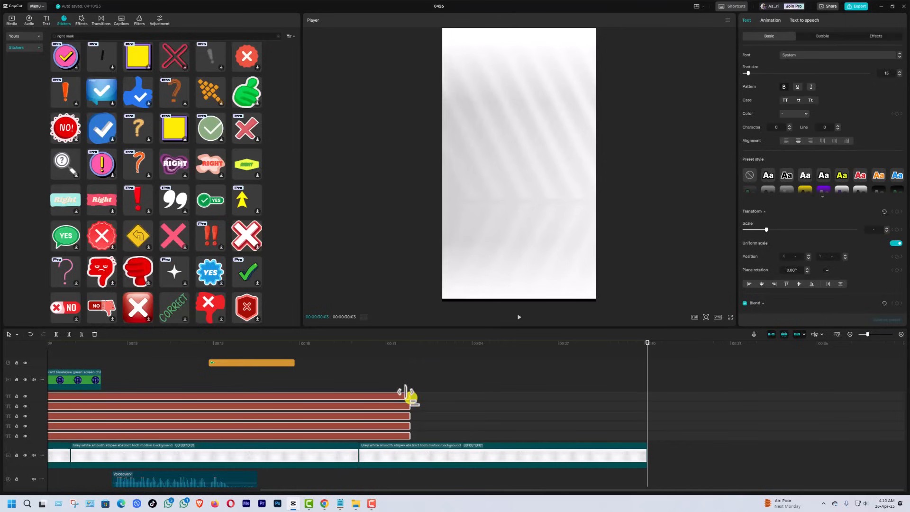
left_click_drag(409, 397, 646, 420)
left_click(386, 357)
left_click_drag(295, 363, 419, 364)
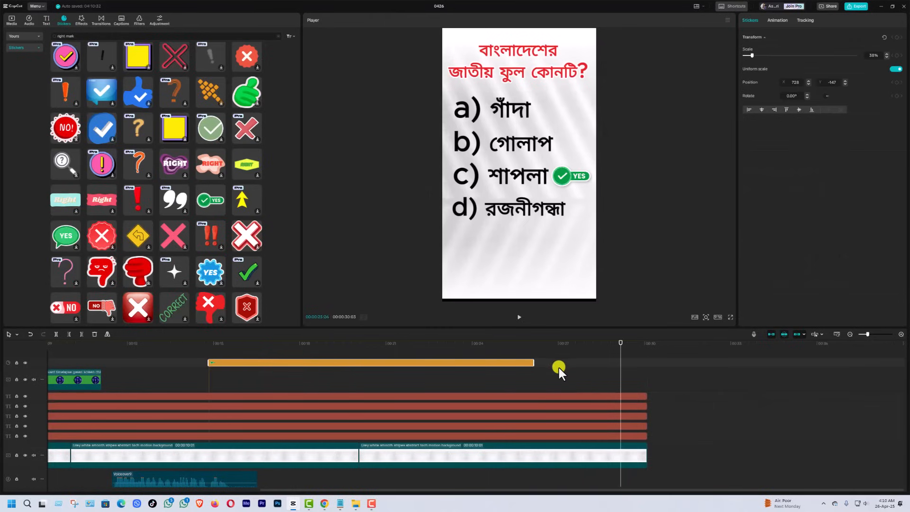
left_click_drag(559, 368, 647, 374)
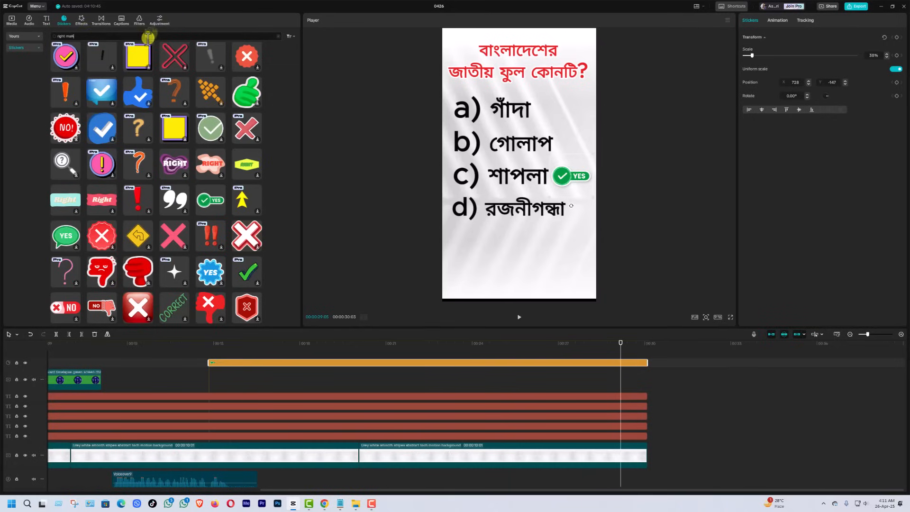
Search the stickers for "subscribe" and add the red Subscribe sticker with the bell on a track above the "YES" sticker, starting slightly after it
left_click(278, 37)
left_click(115, 36)
type("subscribe")
key("Return")
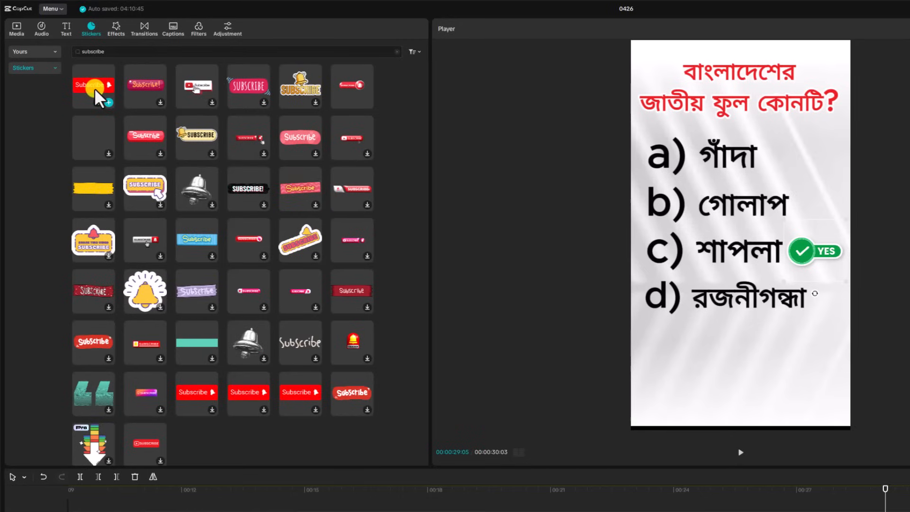
left_click_drag(92, 84, 347, 511)
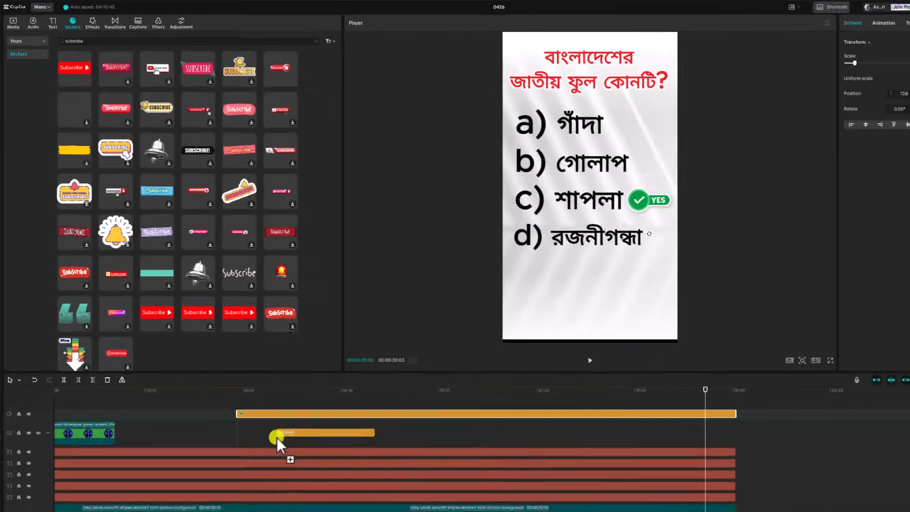
left_click_drag(276, 437, 264, 395)
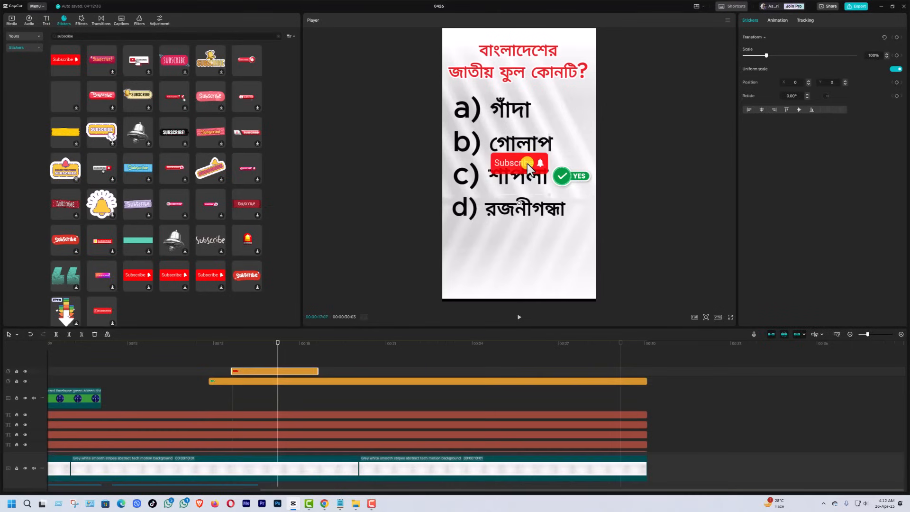
Enlarge the Subscribe sticker to 177%, place it below the options at position 0, -1533, and play back its appearance
left_click_drag(527, 162, 588, 221)
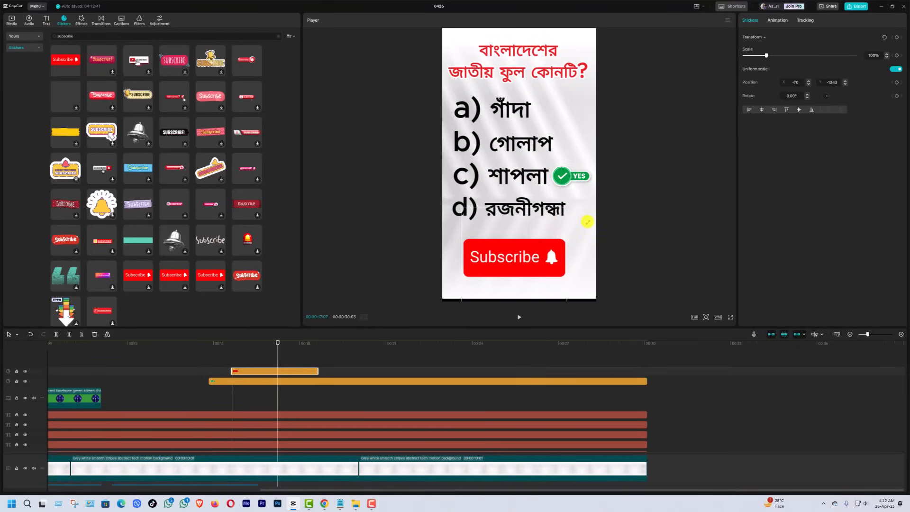
left_click_drag(533, 254, 541, 270)
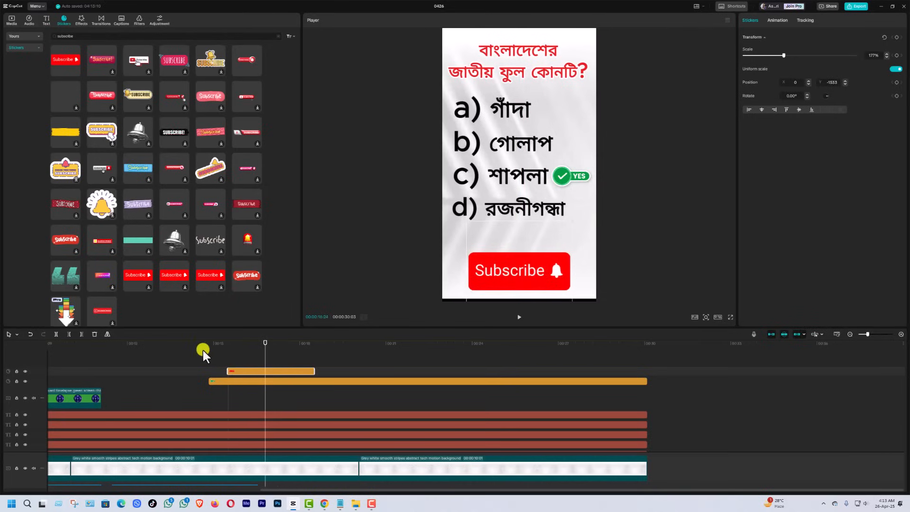
left_click(172, 345)
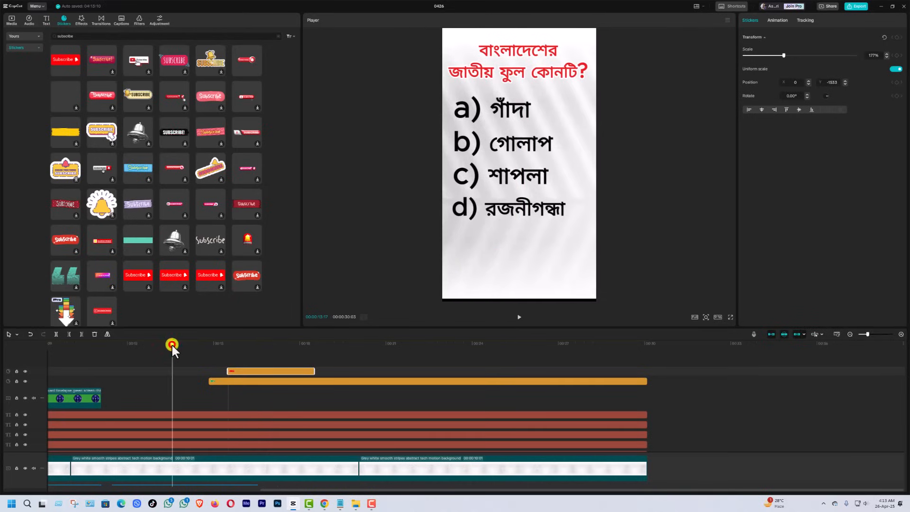
key("space")
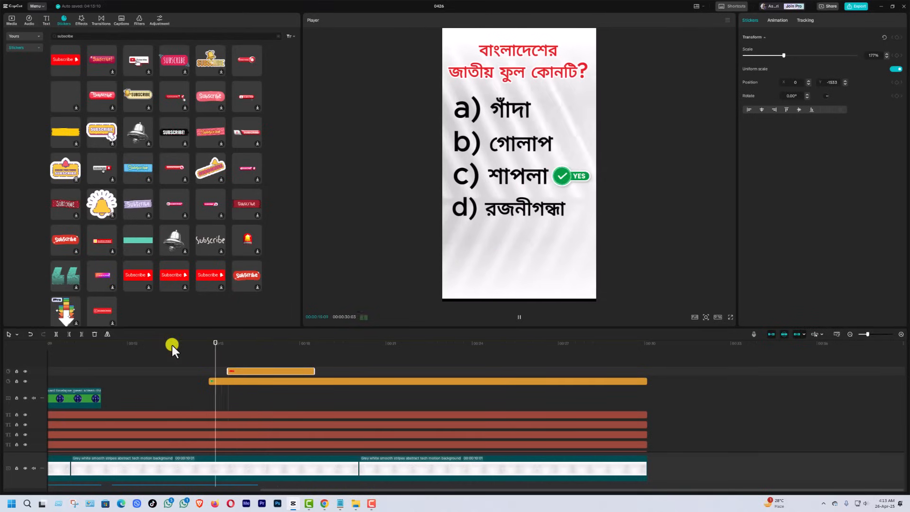
key("space")
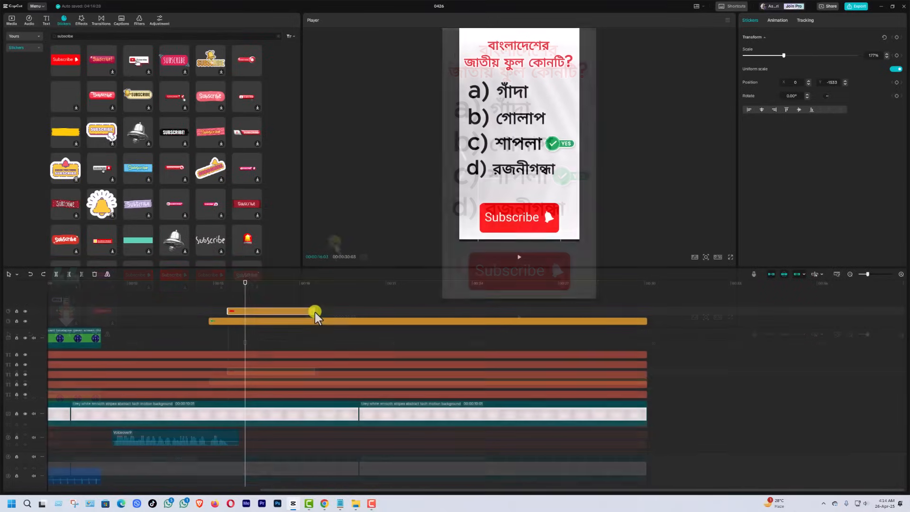
Extend the Subscribe sticker clip to the end of the background video and play back the section around both stickers' start
left_click_drag(315, 310, 646, 311)
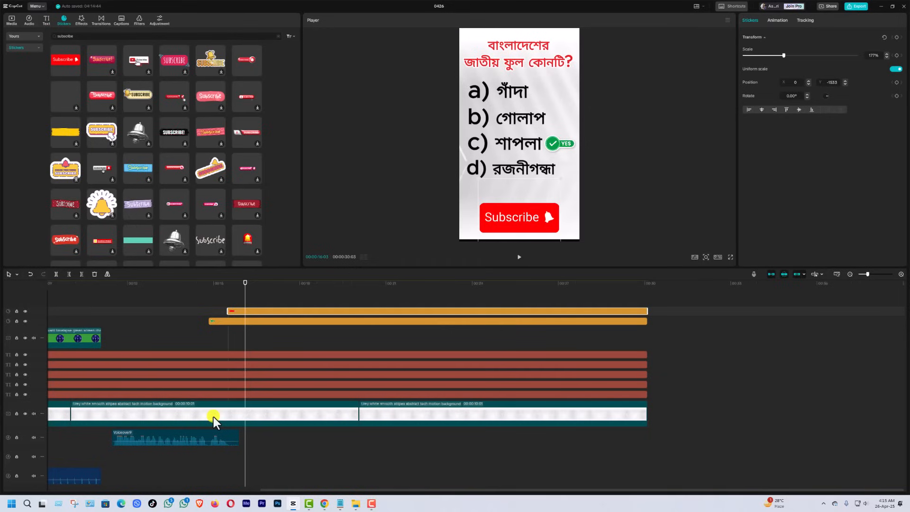
left_click(161, 286)
key("space")
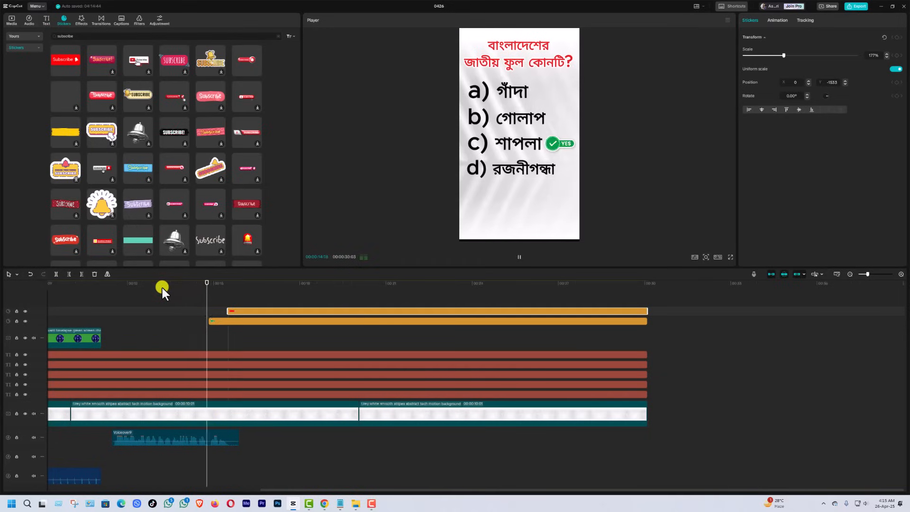
Record another voiceover from 00:00:16:09, just after the Subscribe sticker starts, trim both its ends, and play it back
left_click(249, 301)
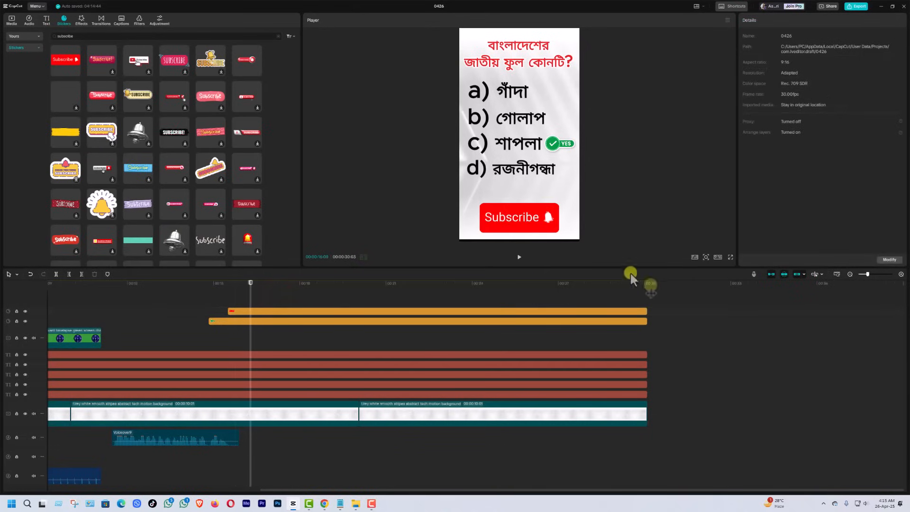
left_click(754, 274)
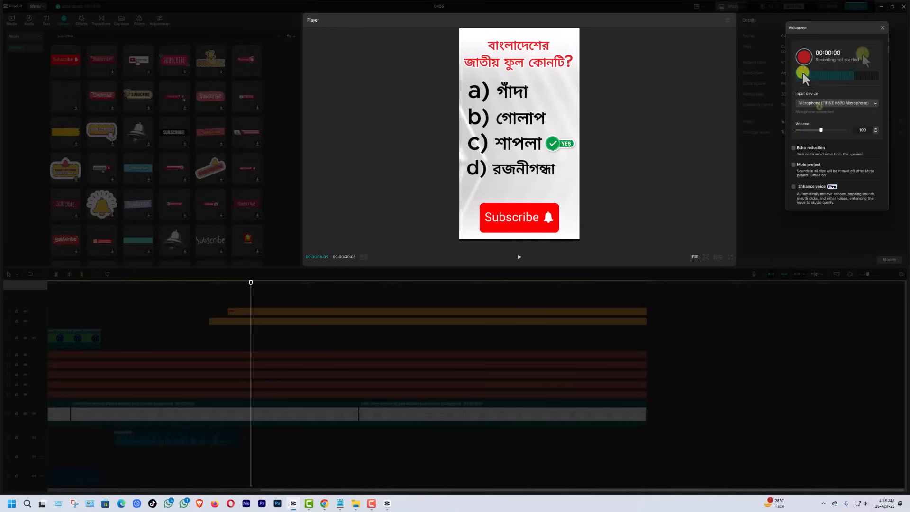
left_click(804, 57)
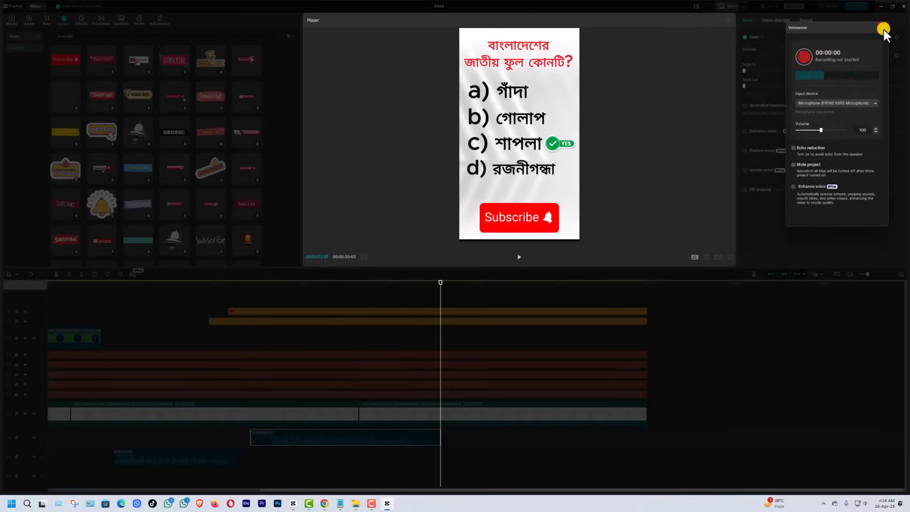
left_click(883, 29)
left_click_drag(440, 282, 265, 321)
key("space")
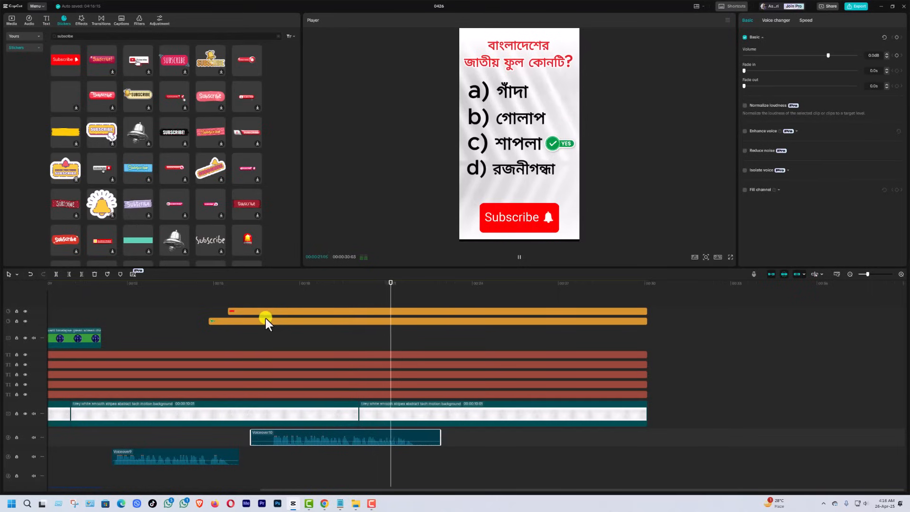
key("space")
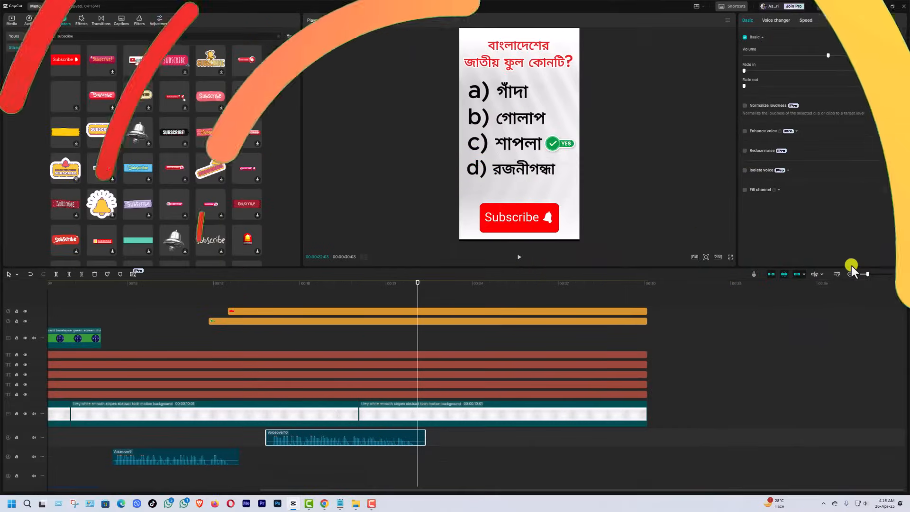
Fit the whole project in the timeline and play the finished quiz video from the beginning
left_click(837, 275)
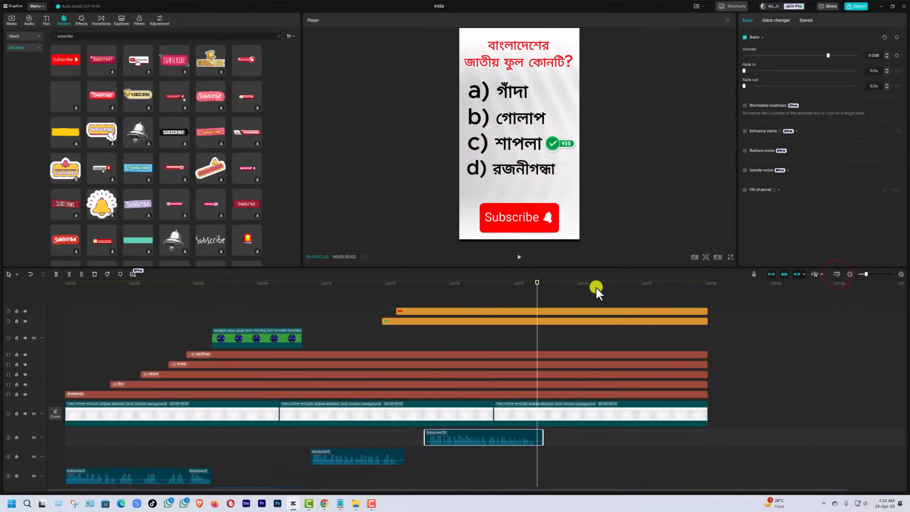
left_click_drag(538, 291, 2, 307)
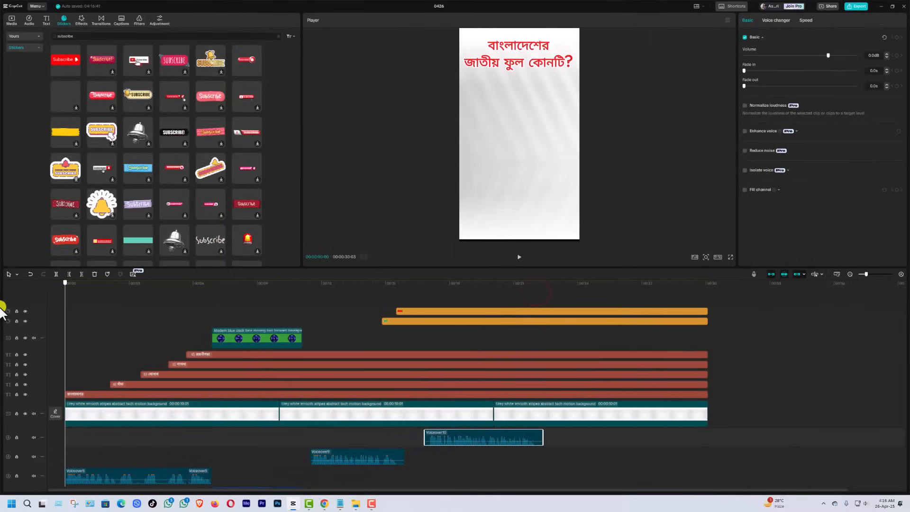
key("space")
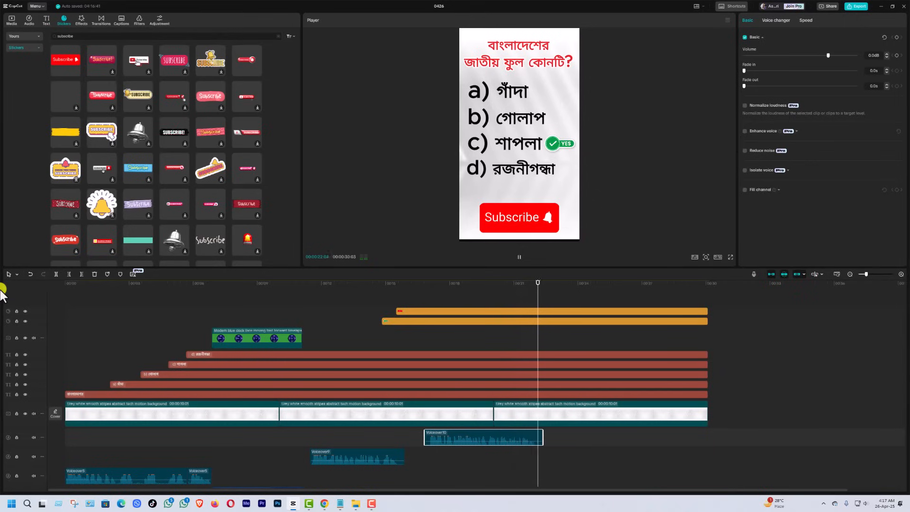
Stop playback, move the last voiceover clip slightly earlier so it starts sooner after the Subscribe sticker appears, and play back that section
key("space")
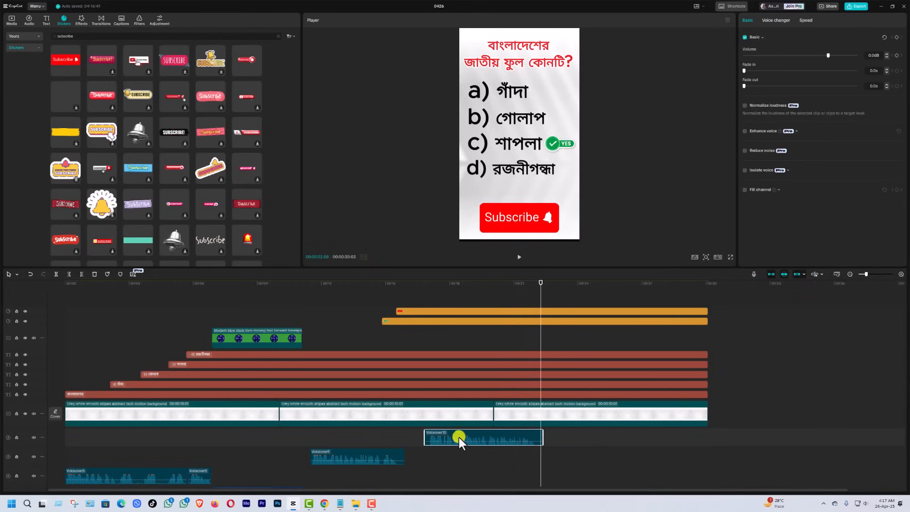
left_click(394, 282)
left_click_drag(458, 437, 448, 439)
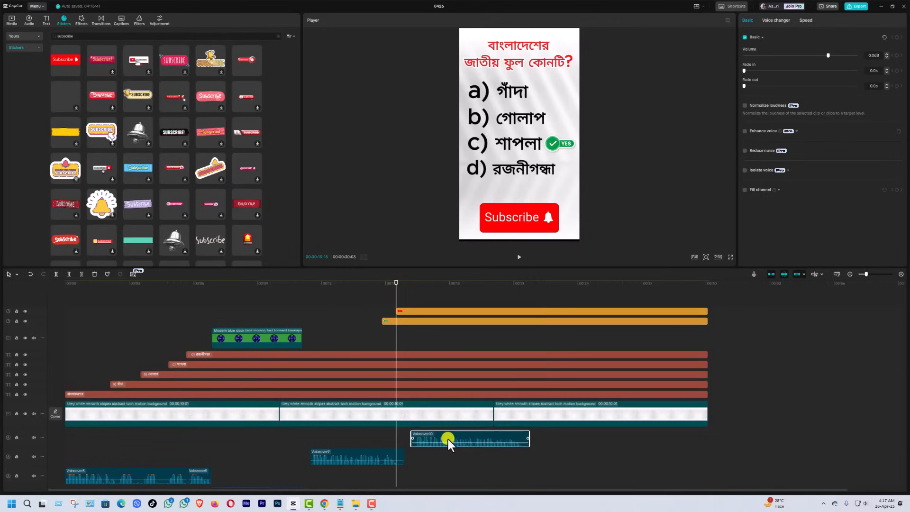
left_click(368, 287)
key("space")
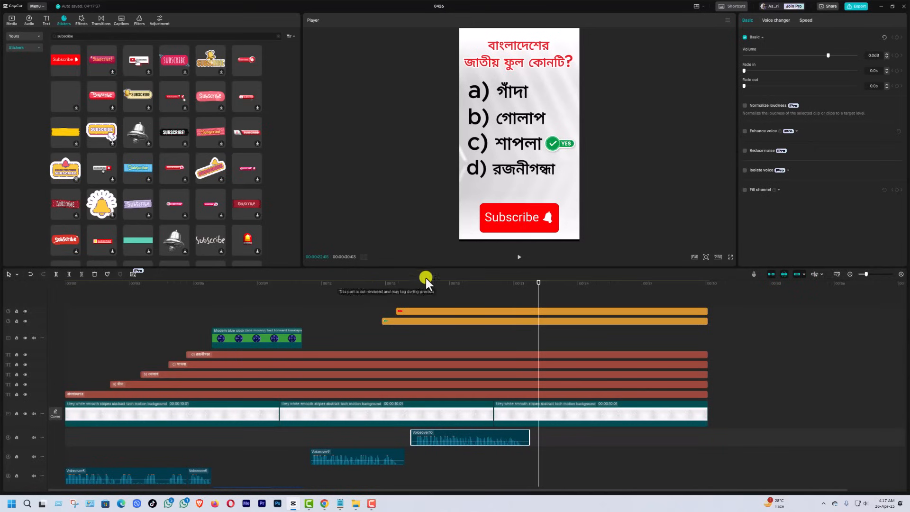
left_click_drag(539, 290, 648, 324)
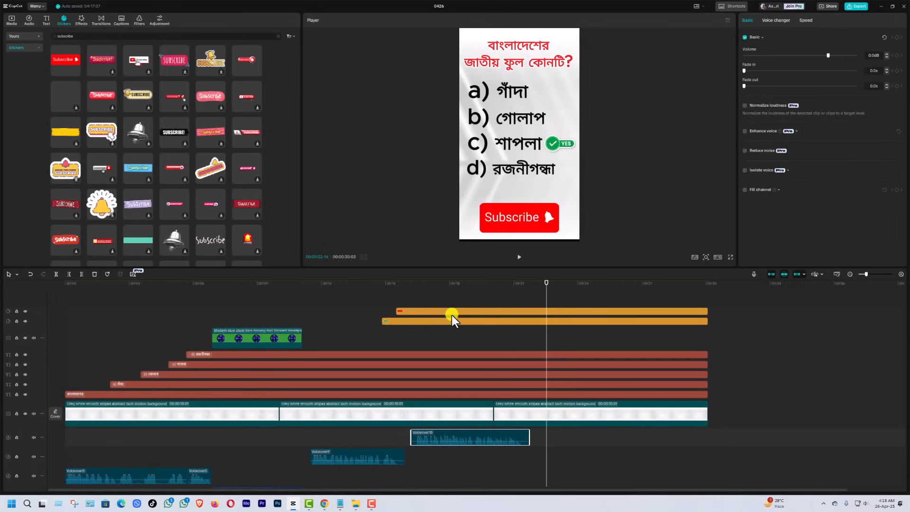
Open the export settings for the finished quiz and name the video "Earn Money from YouTube Short"
left_click(855, 7)
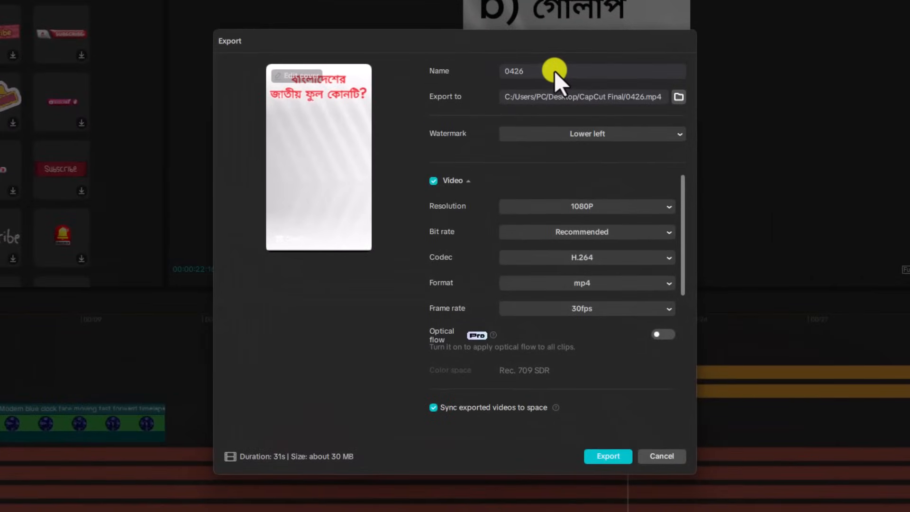
left_click(554, 70)
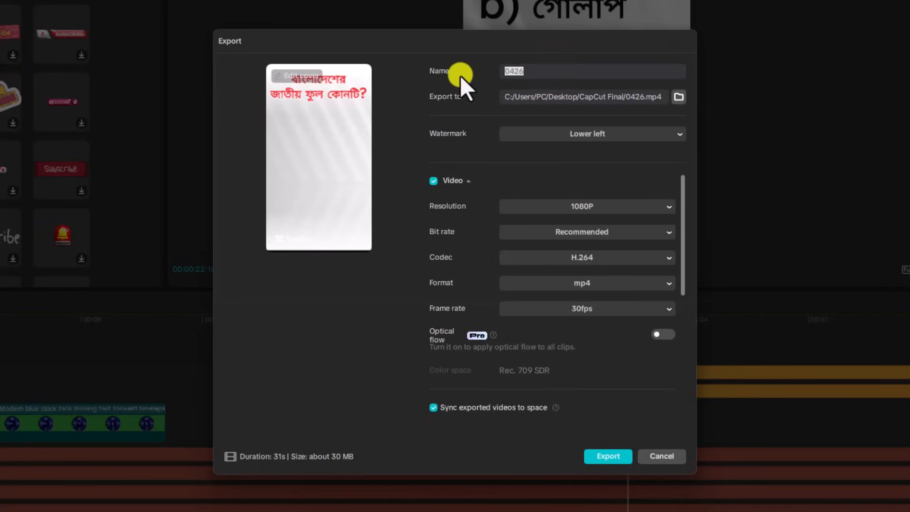
type("Earn Money from YouTube Short")
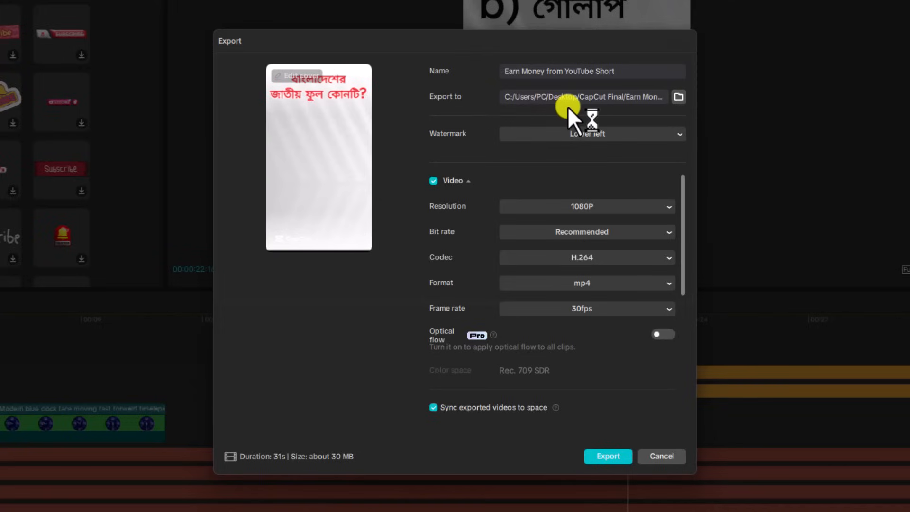
Set the Desktop folder as the export location for the video
left_click(680, 99)
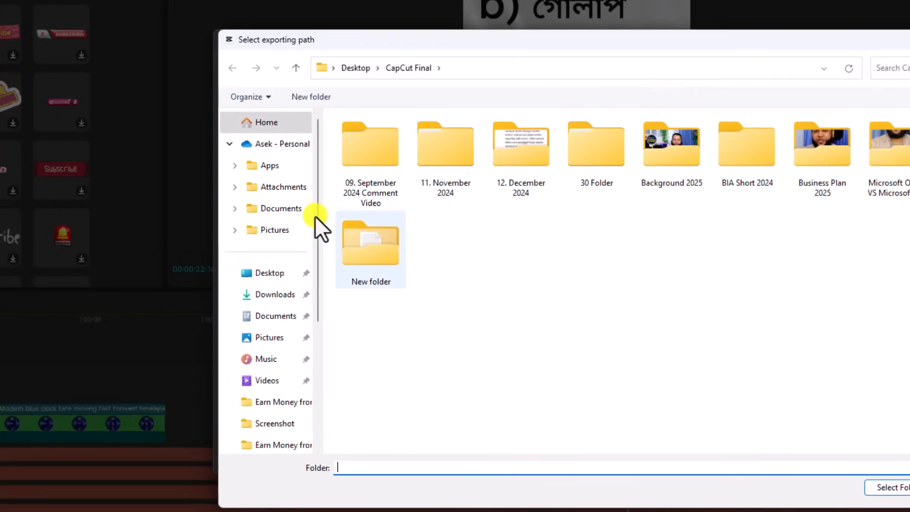
left_click(265, 273)
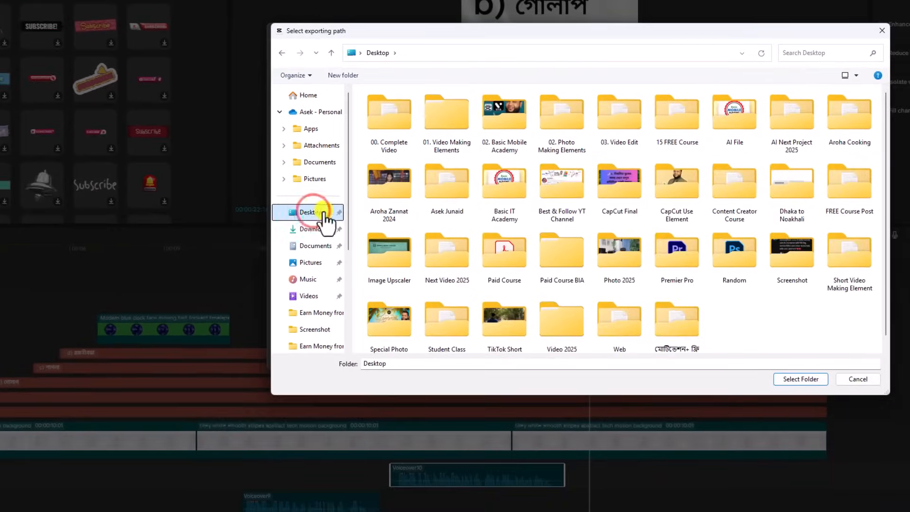
left_click(312, 229)
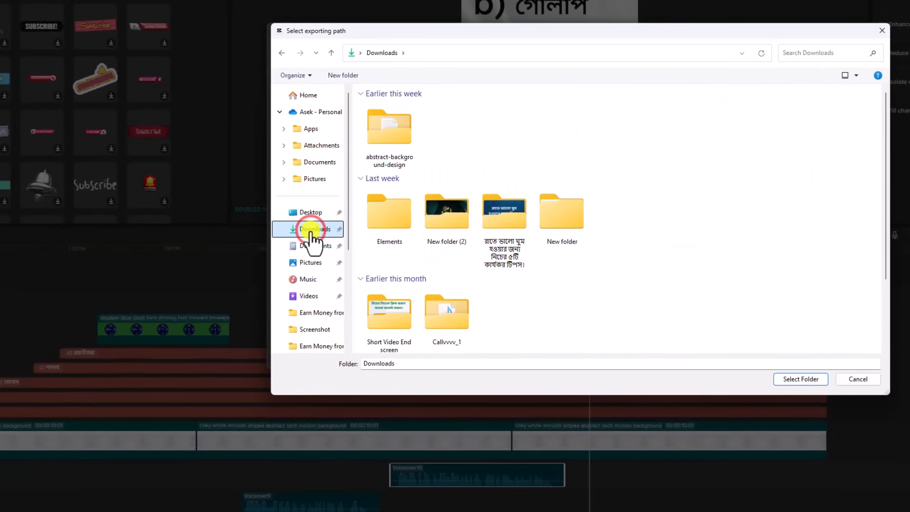
left_click(311, 213)
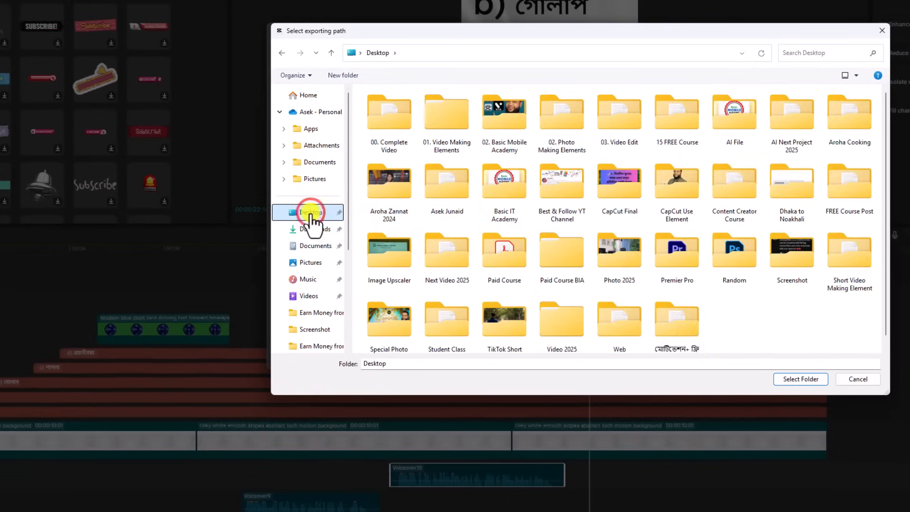
left_click(801, 379)
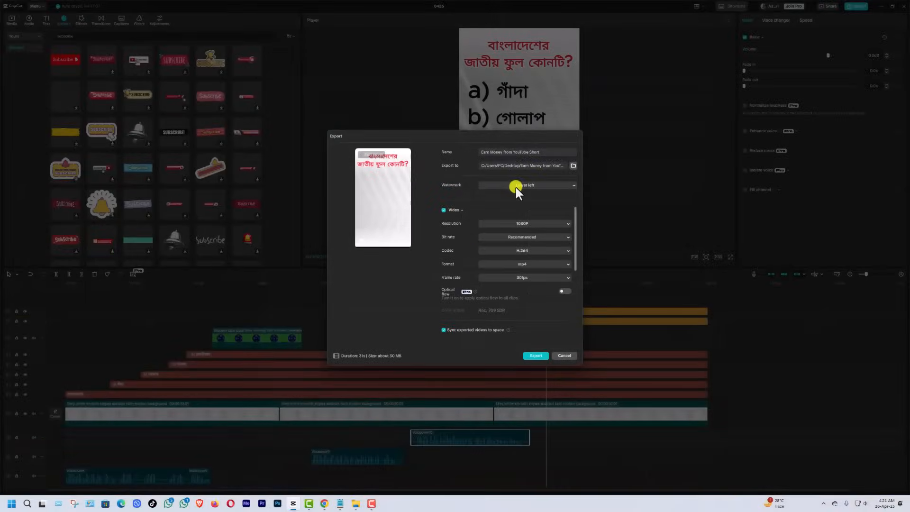
Set the export watermark to Off, export the video as a 1080P mp4 at 30fps, and dismiss the sharing options
left_click(568, 184)
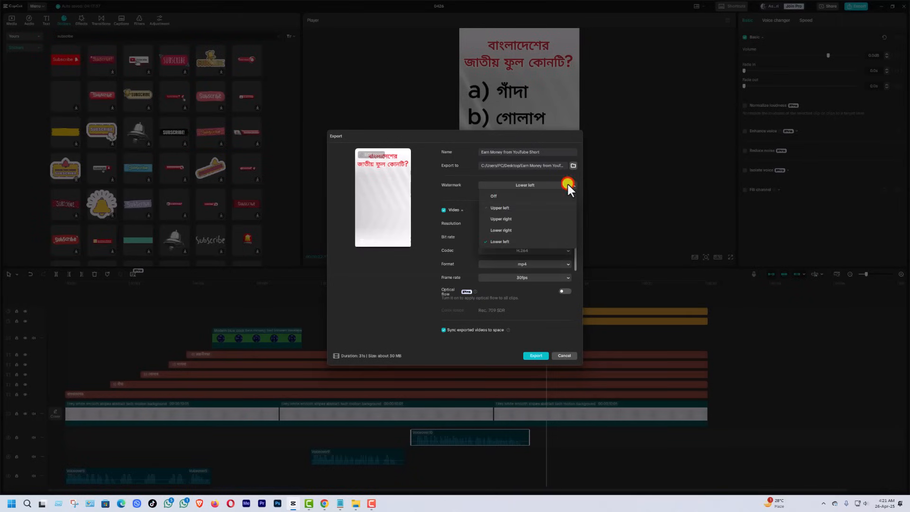
left_click(497, 196)
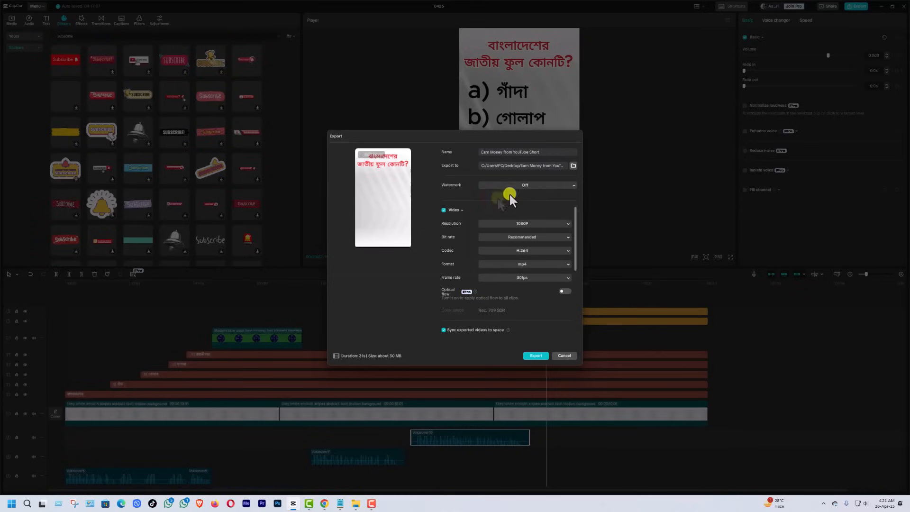
left_click(536, 356)
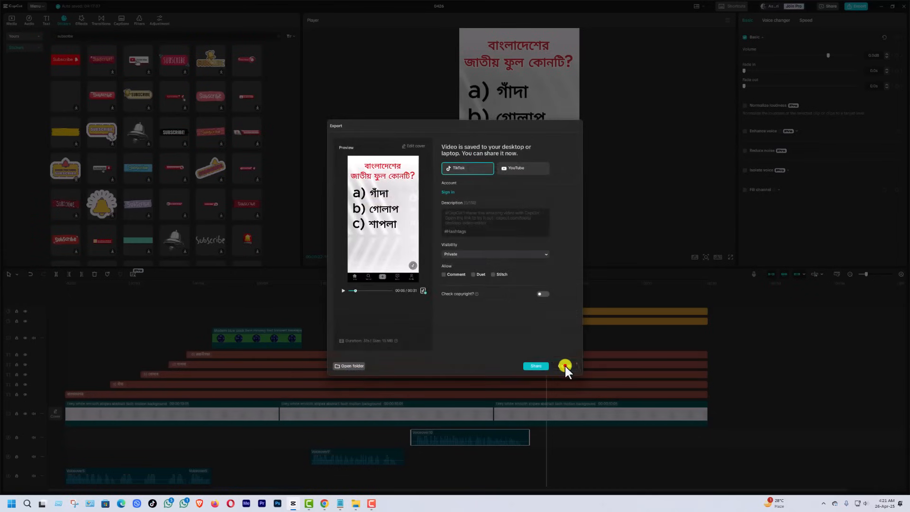
left_click(564, 365)
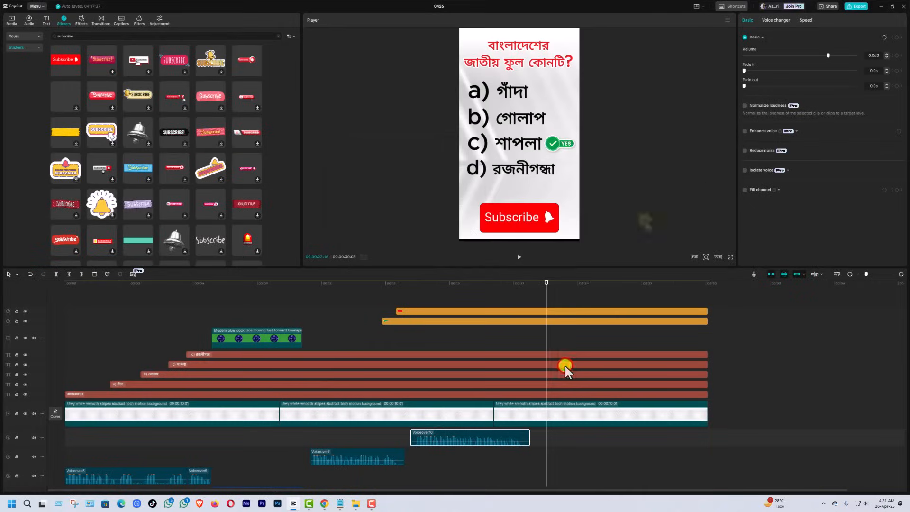
Minimize the editor and open the exported "Earn Money from YouTube Short" video from the desktop in VLC media player
left_click(878, 7)
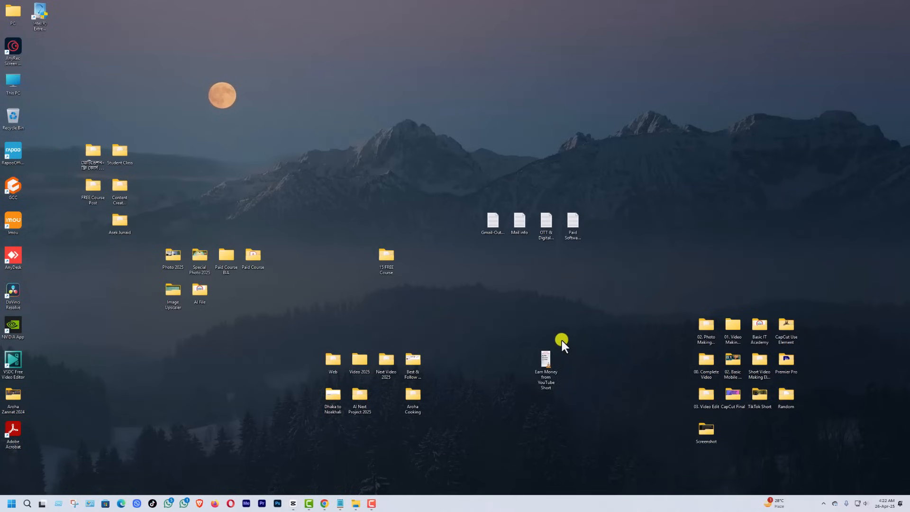
left_click(545, 363)
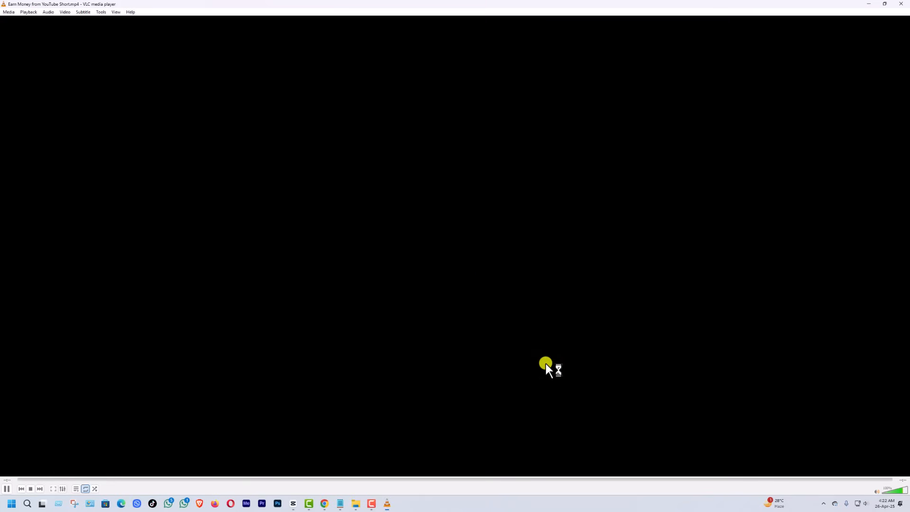